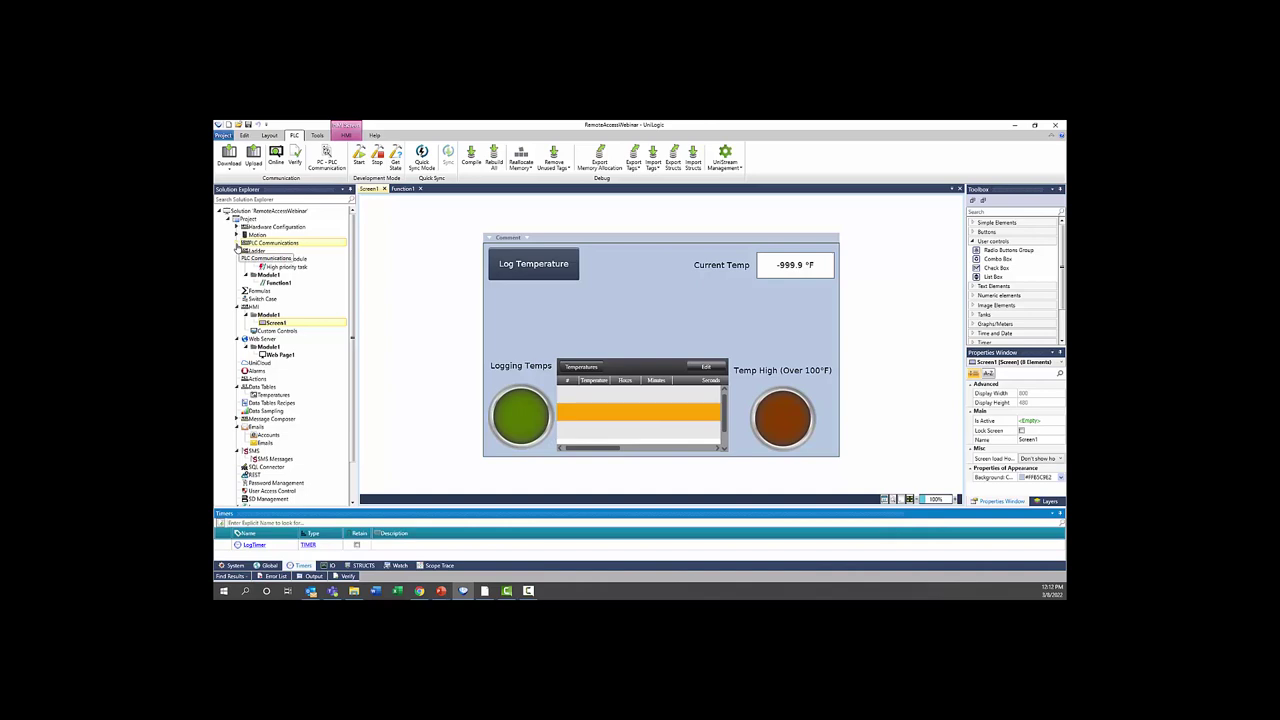
Expand PLC Communications > Physical and open the Panel Ethernet (10.2.2.62) configuration
click(237, 243)
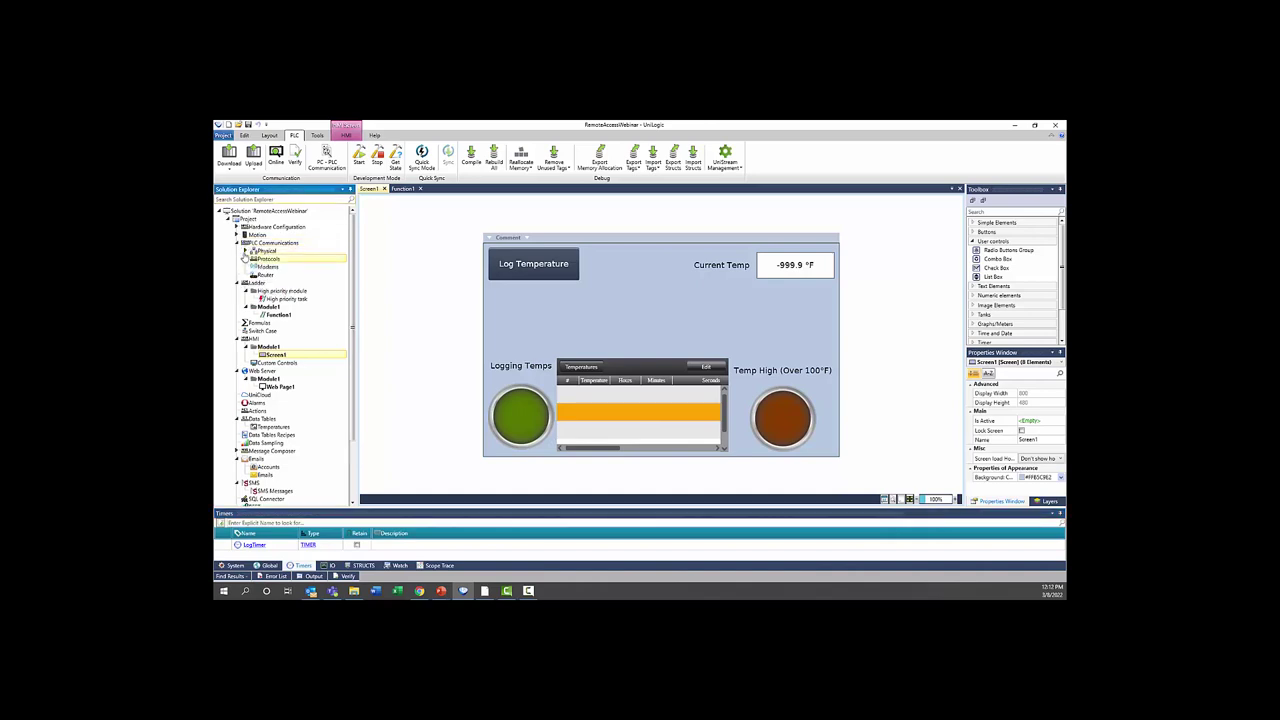
click(245, 252)
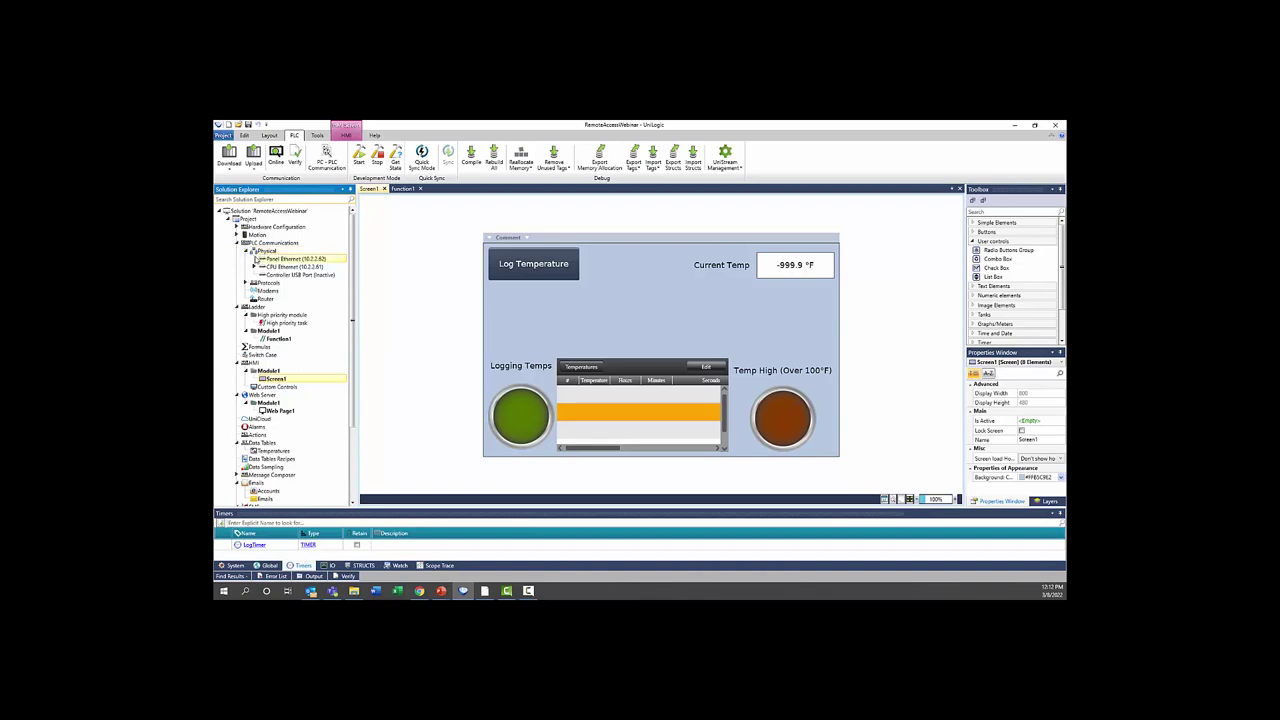
click(268, 260)
double_click(269, 260)
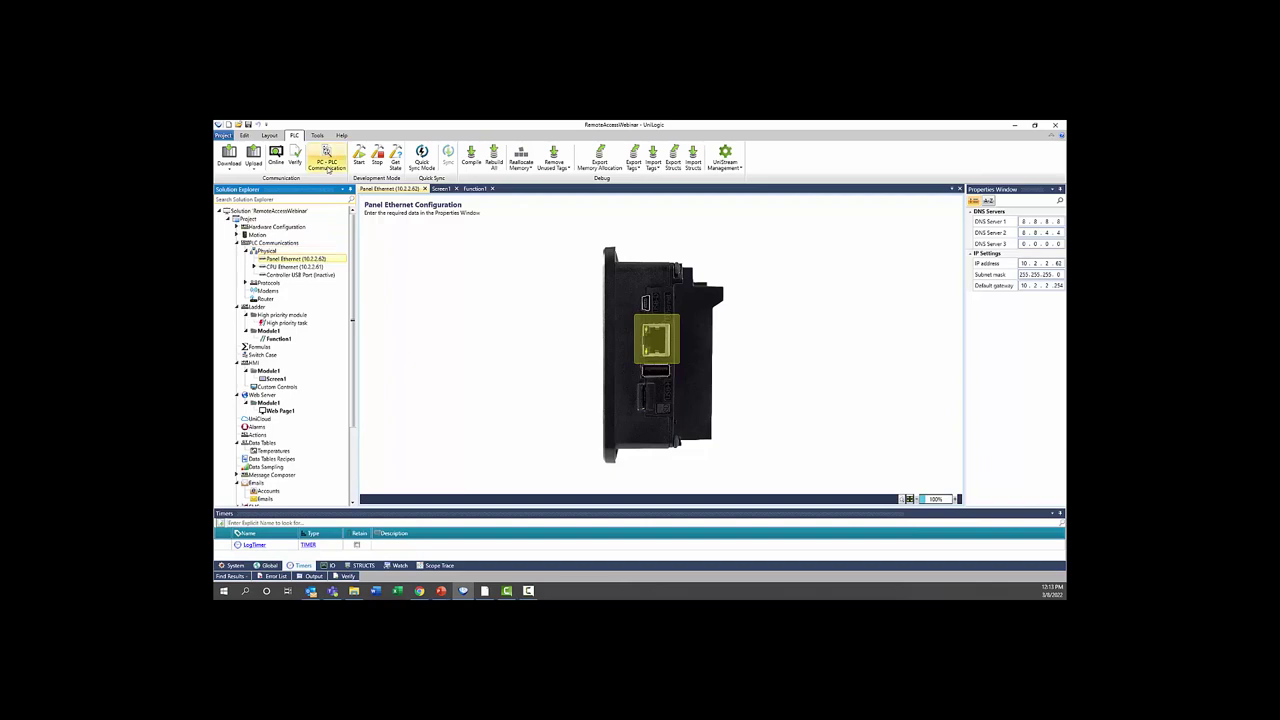
Connect the PC to the PLC at 10.2.2.62 over Ethernet through Discovery, then close Discovery
click(328, 168)
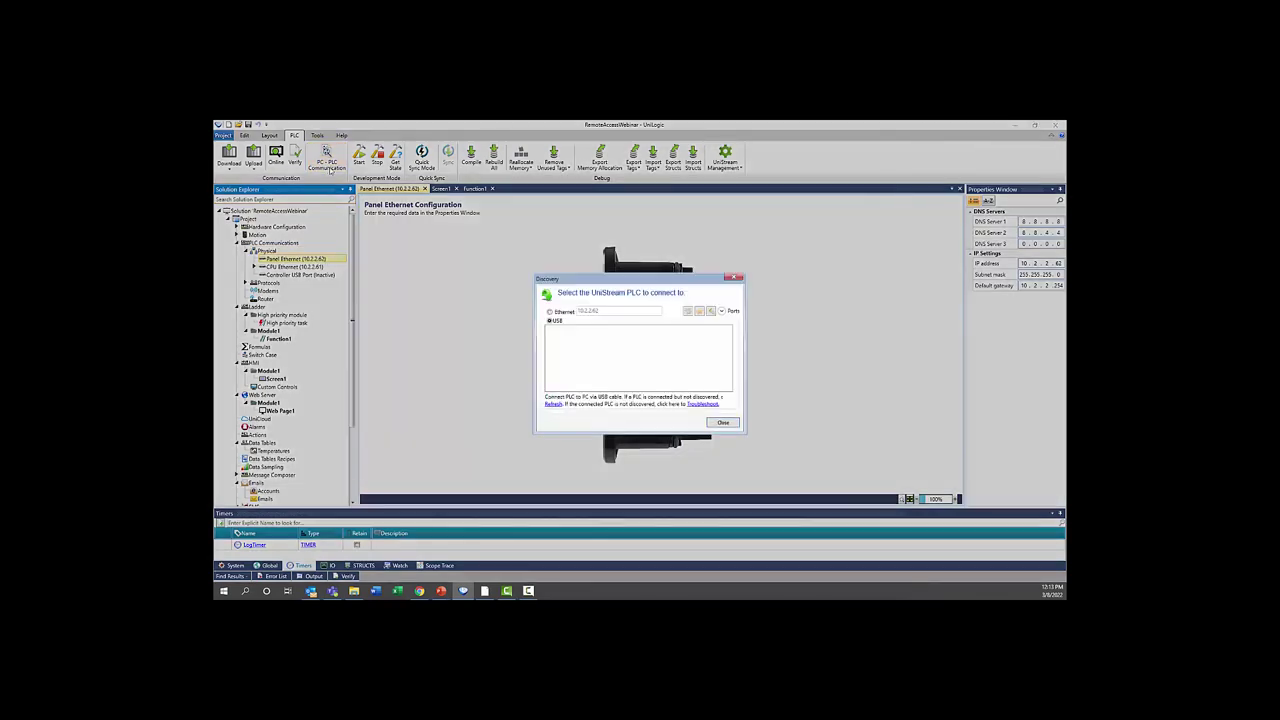
click(549, 313)
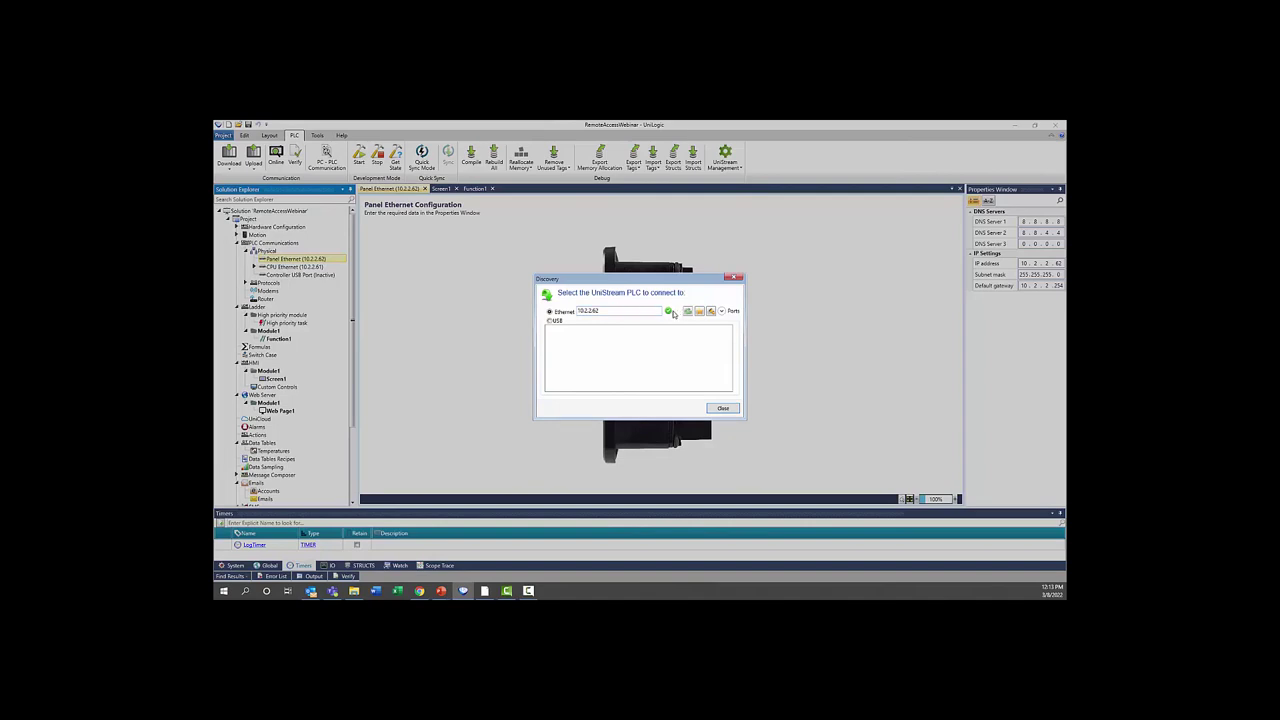
mouse_move(670, 313)
click(687, 311)
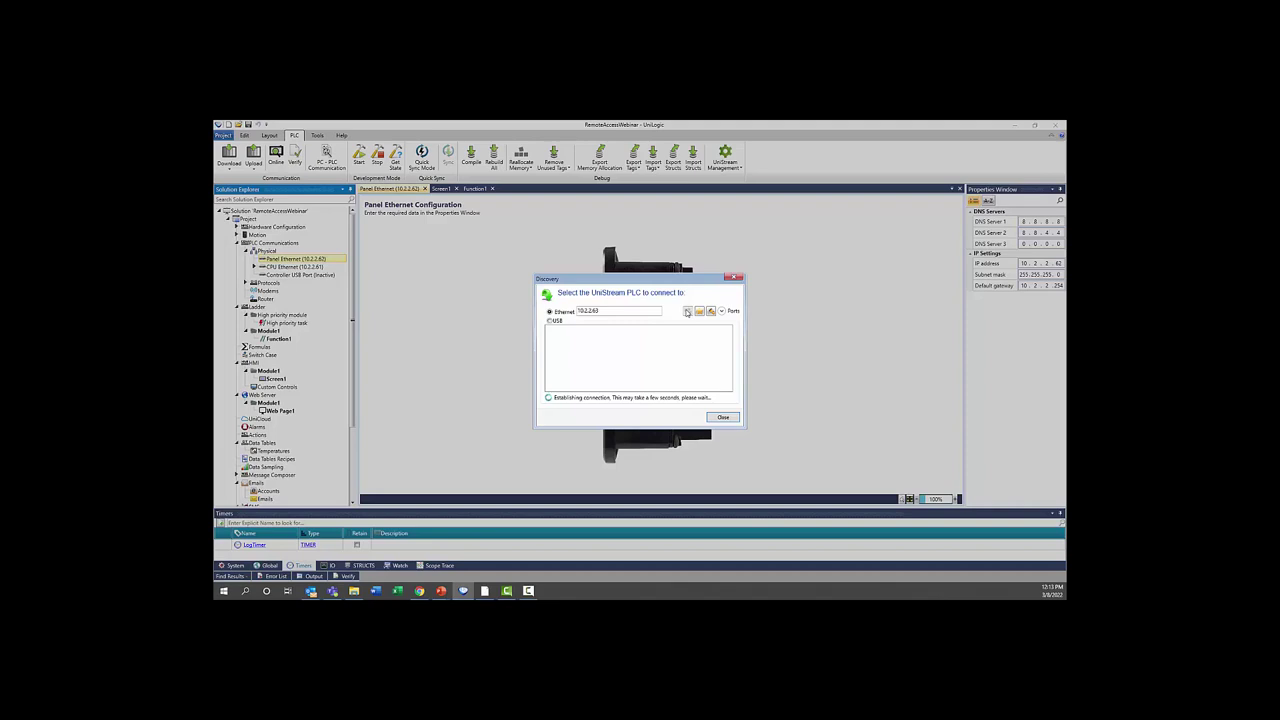
click(634, 311)
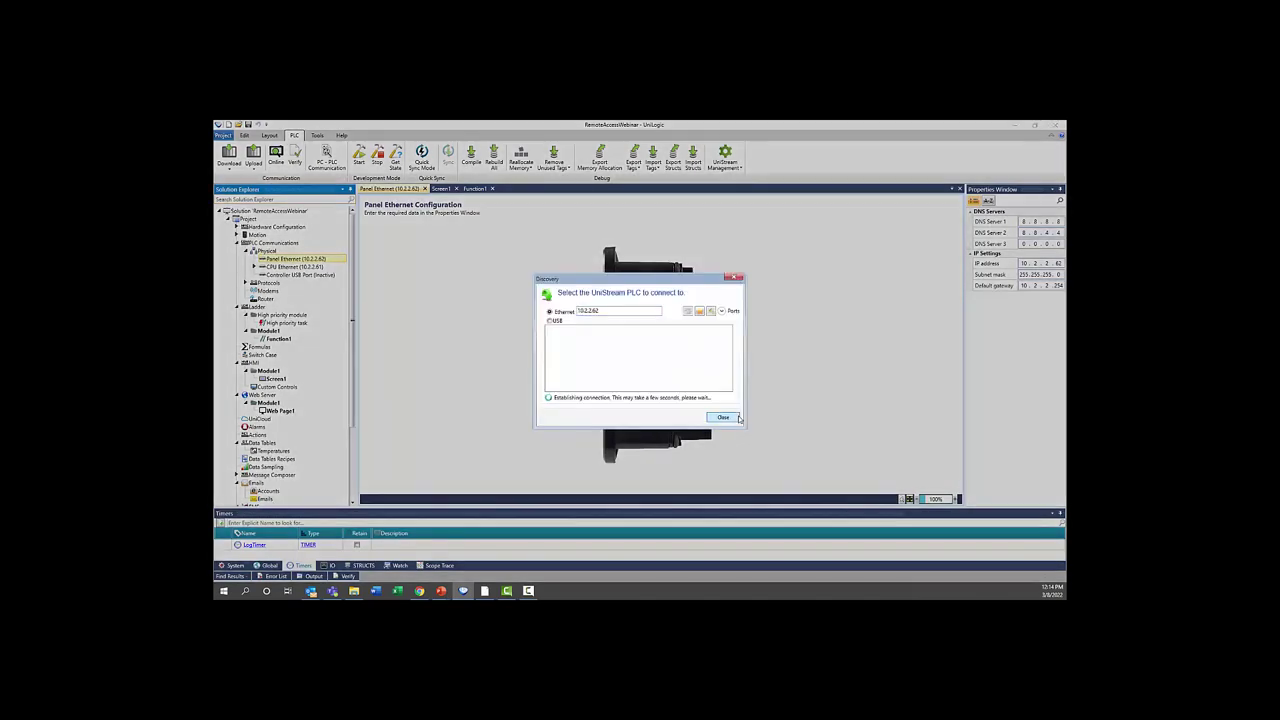
click(736, 418)
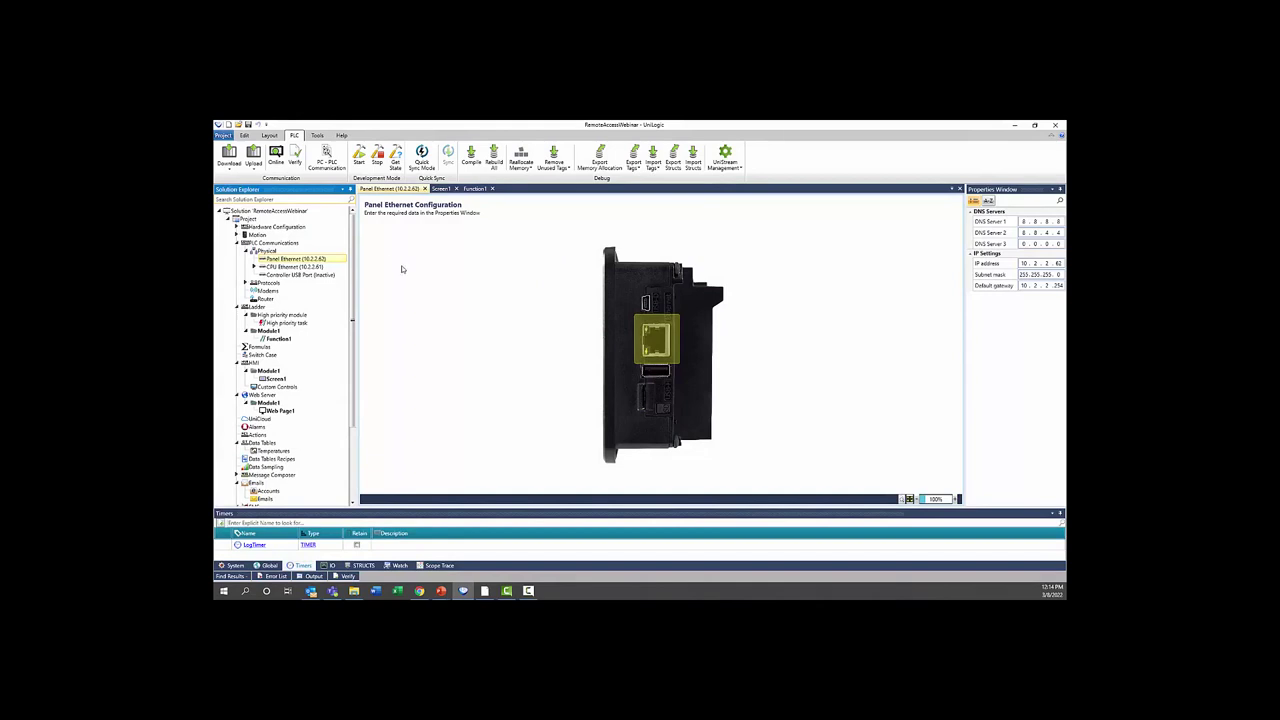
click(315, 167)
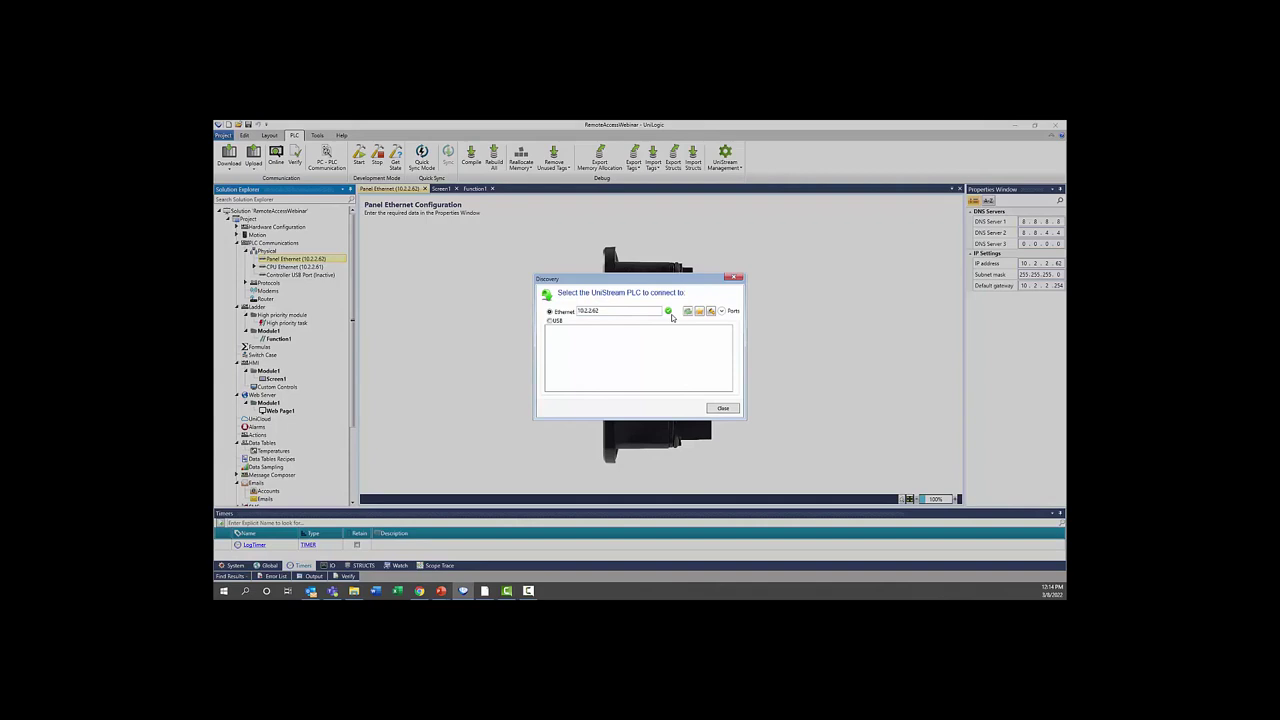
click(736, 279)
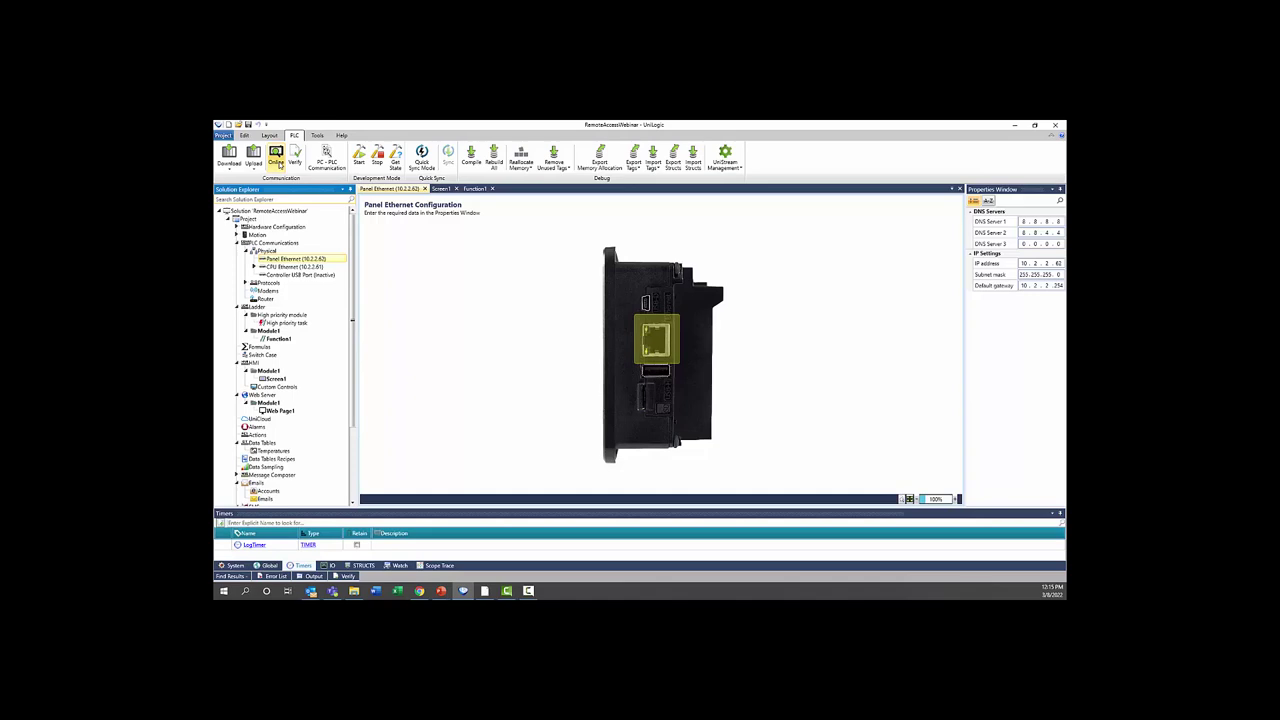
Go online with the PLC and open Screen1 to view it in online mode
click(277, 163)
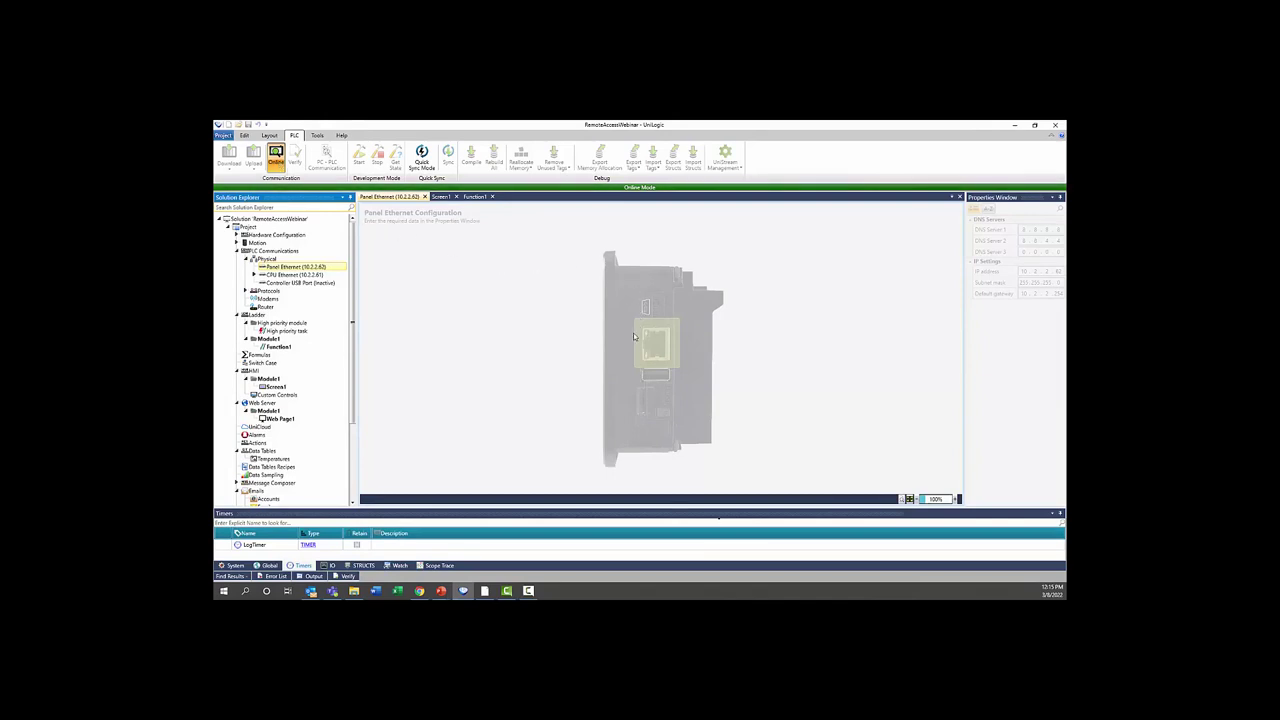
click(275, 388)
double_click(276, 390)
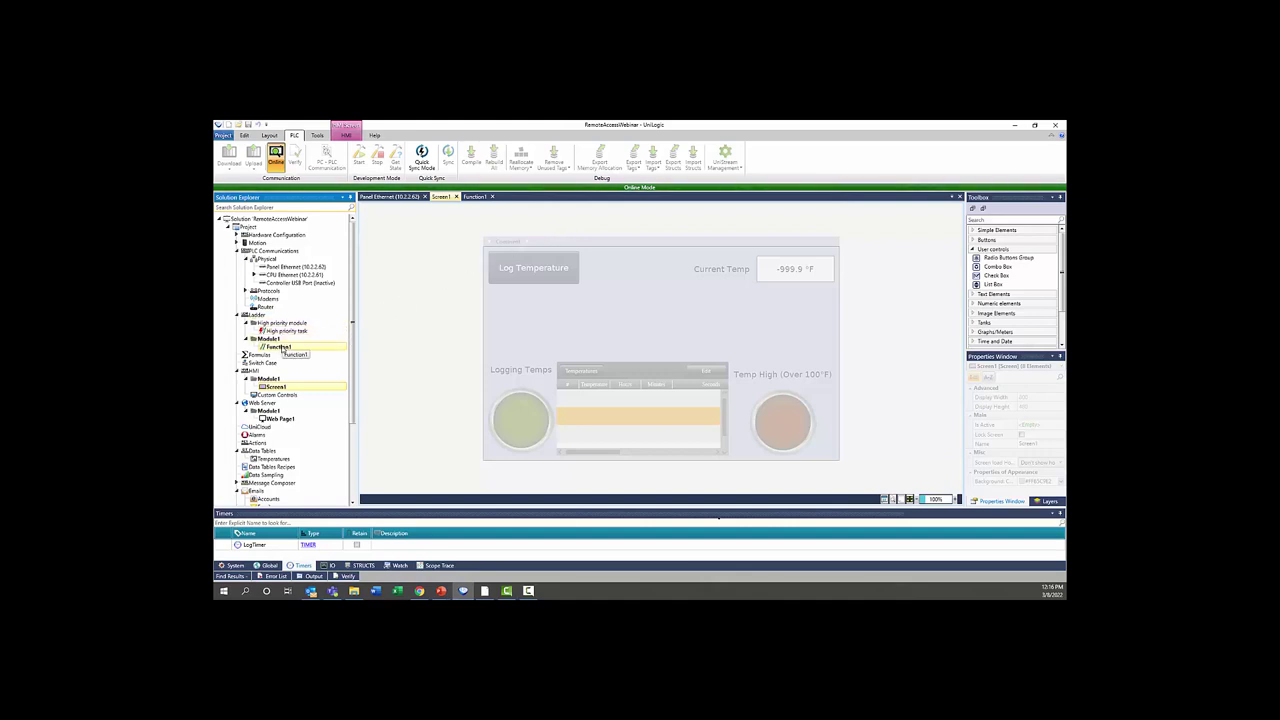
Open the Function1 ladder, inspect its live tag values, then exit online mode
double_click(279, 347)
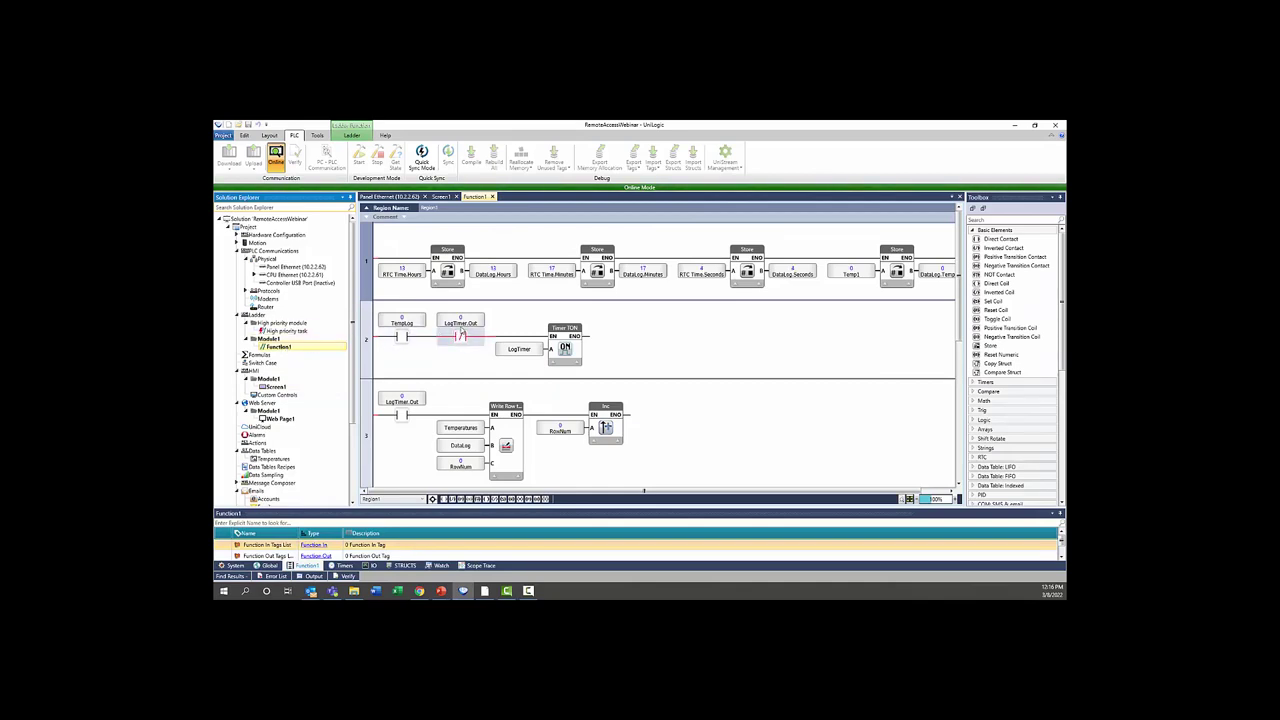
mouse_move(413, 322)
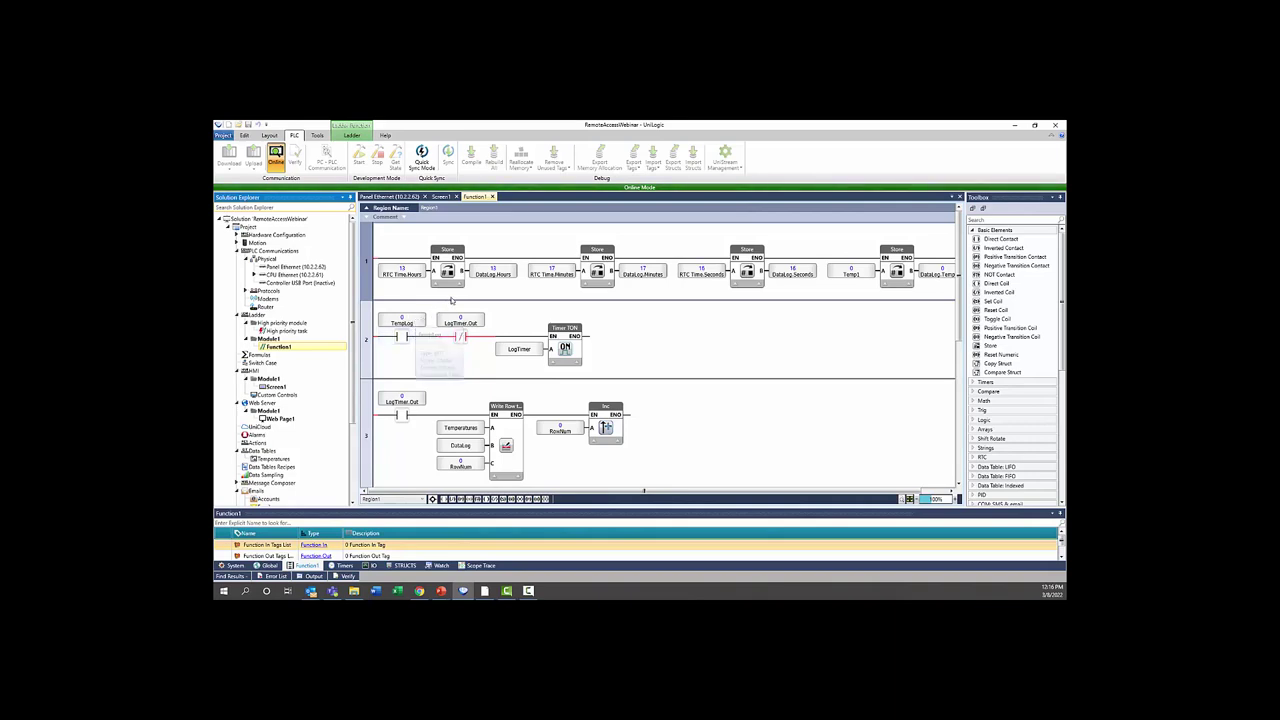
mouse_move(703, 277)
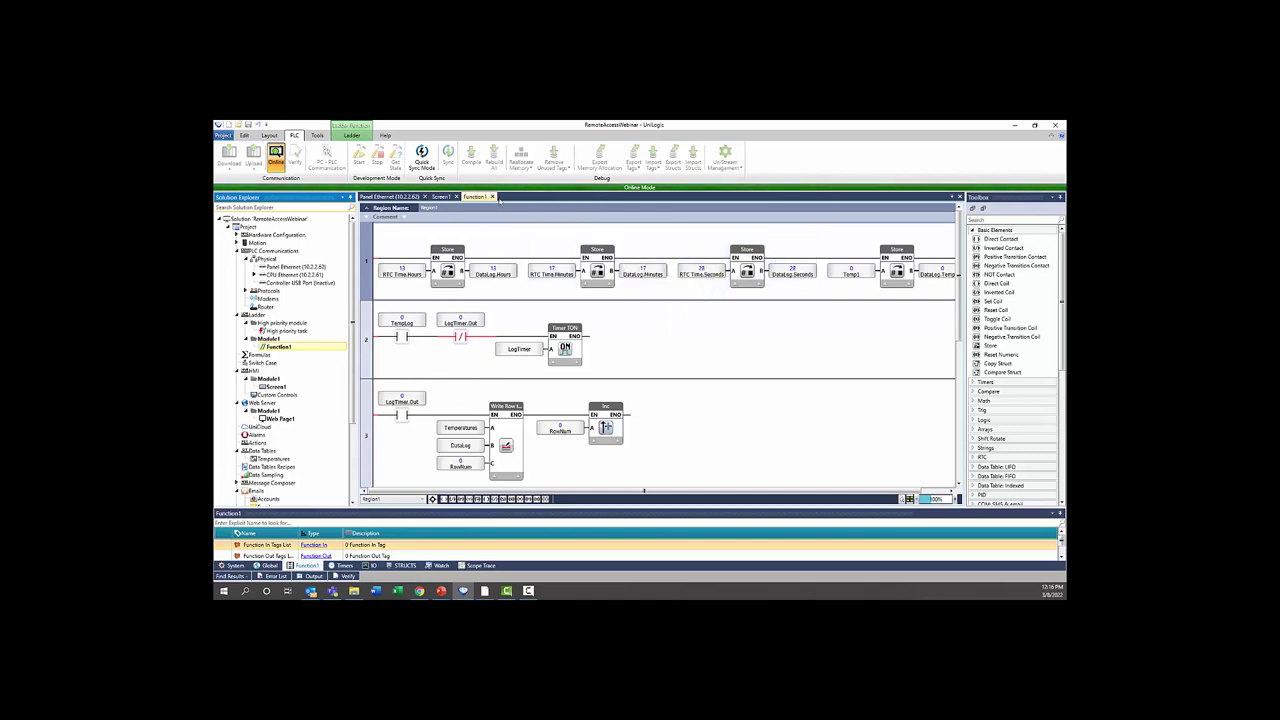
click(276, 156)
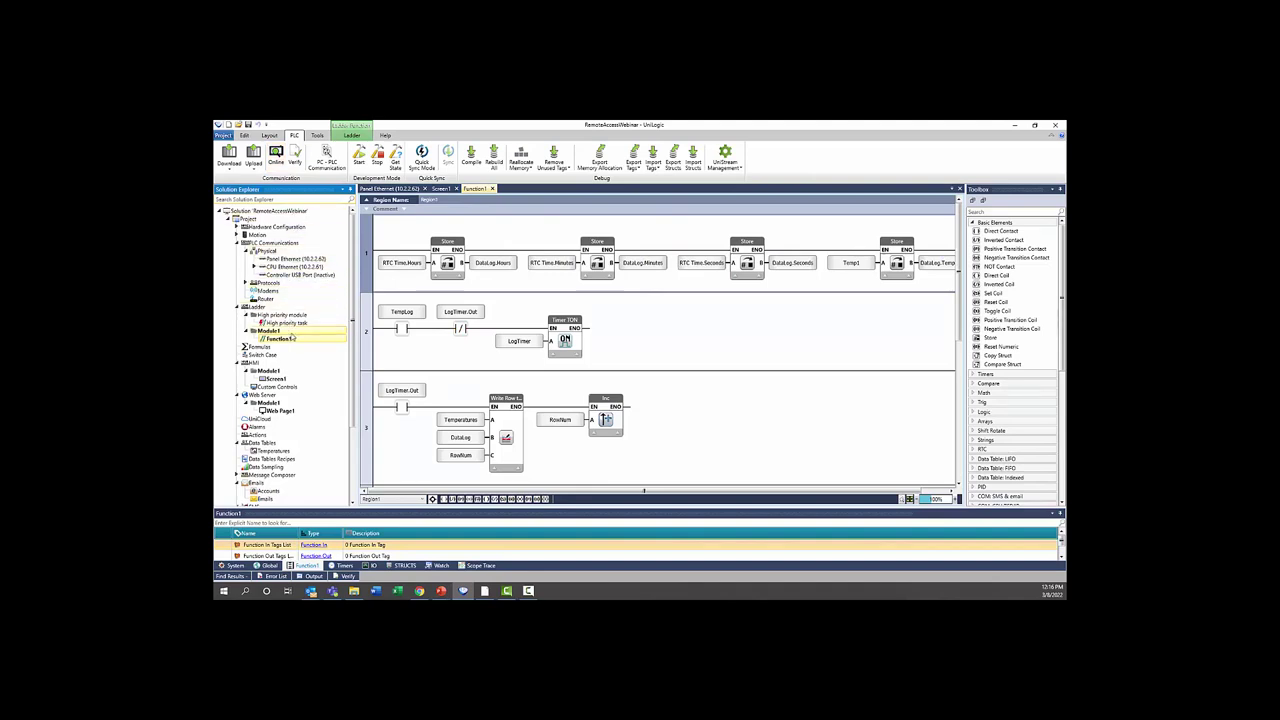
Password-protect Function1, entering and confirming the project password
right_click(292, 343)
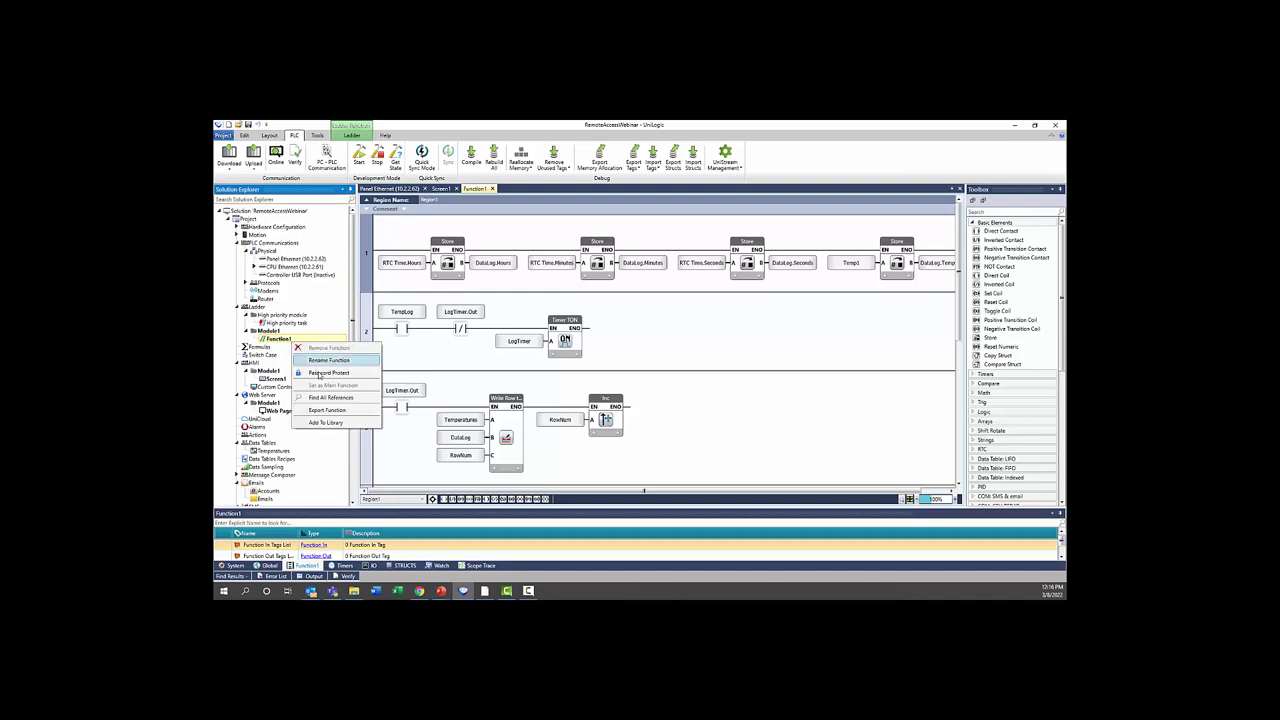
click(328, 372)
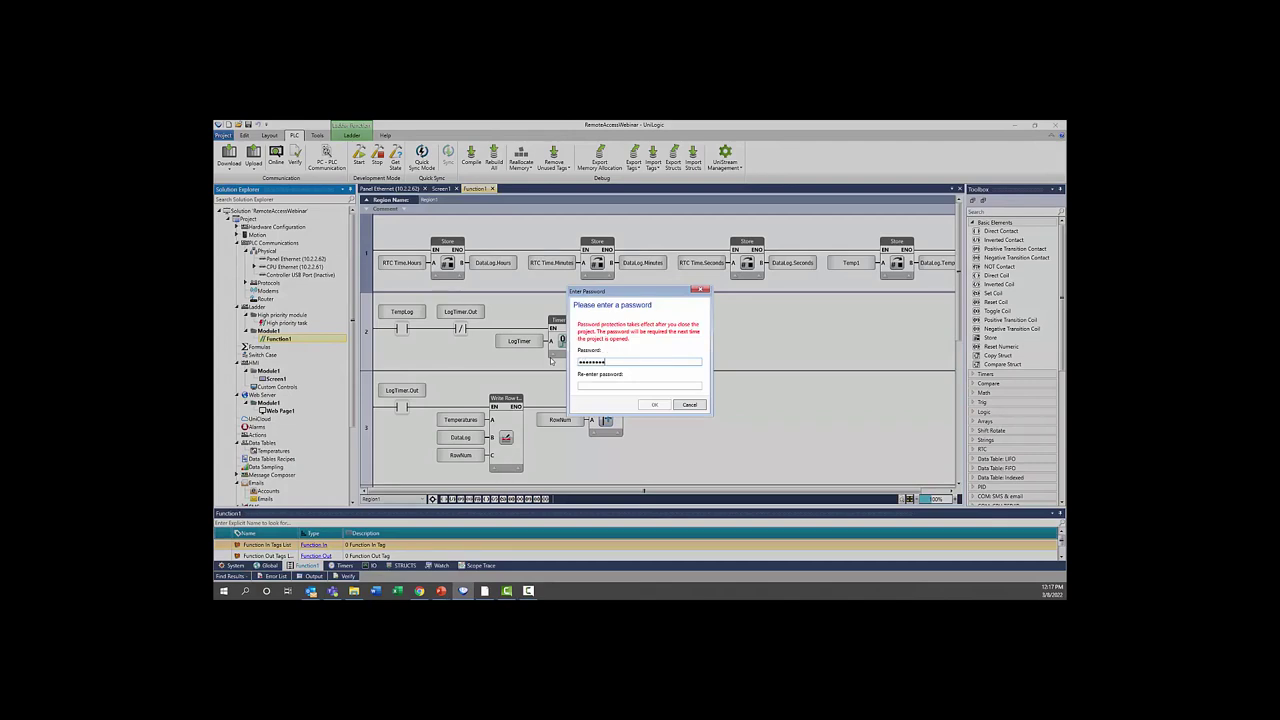
key(Tab)
text(•••••••••)
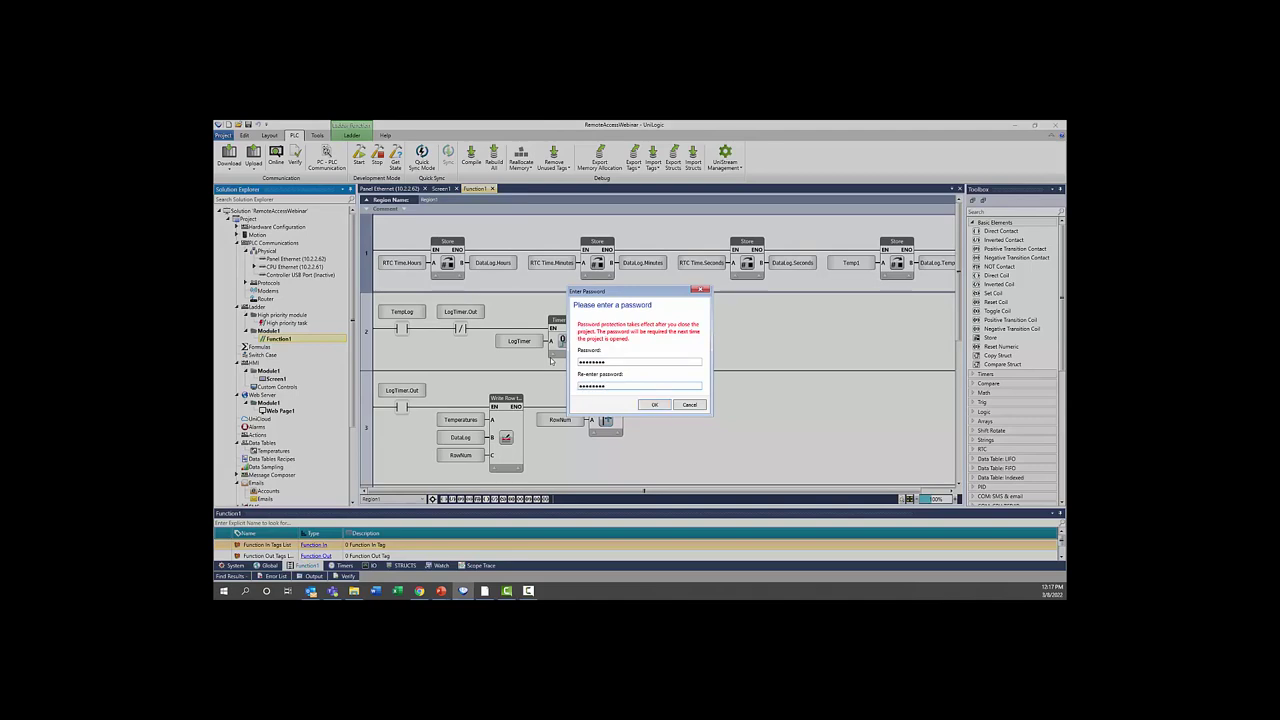
key(Return)
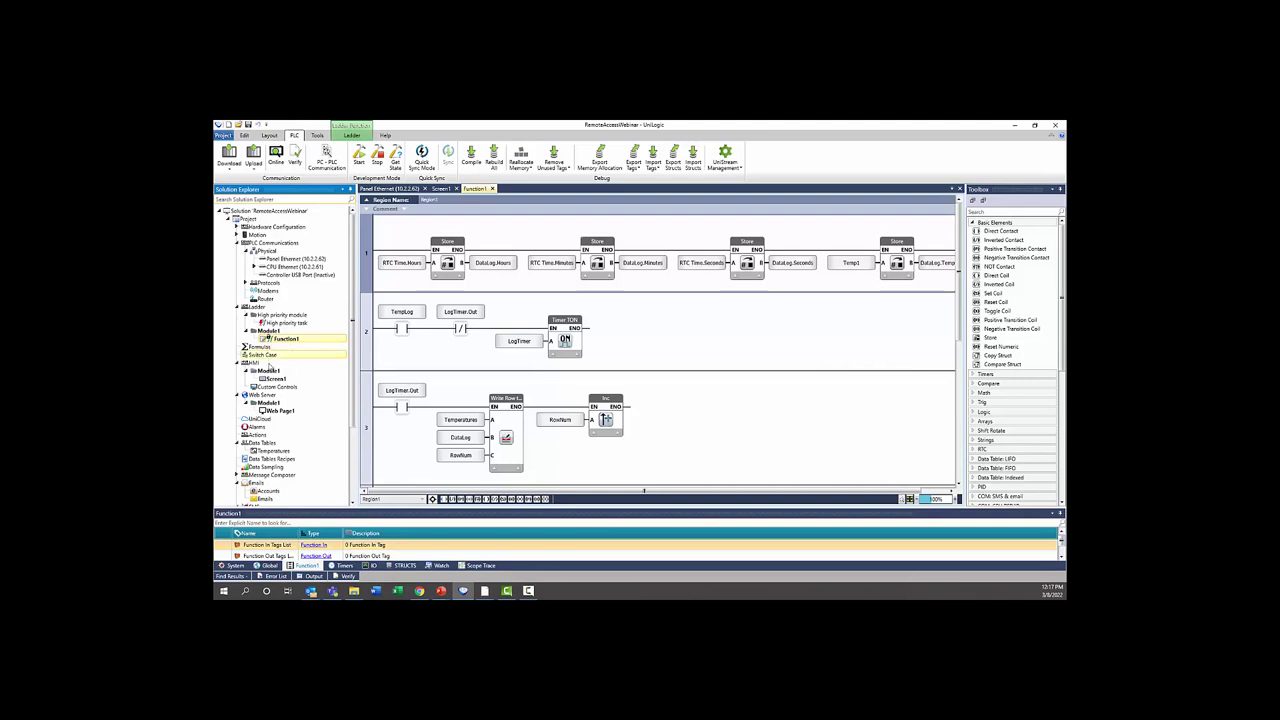
mouse_move(274, 380)
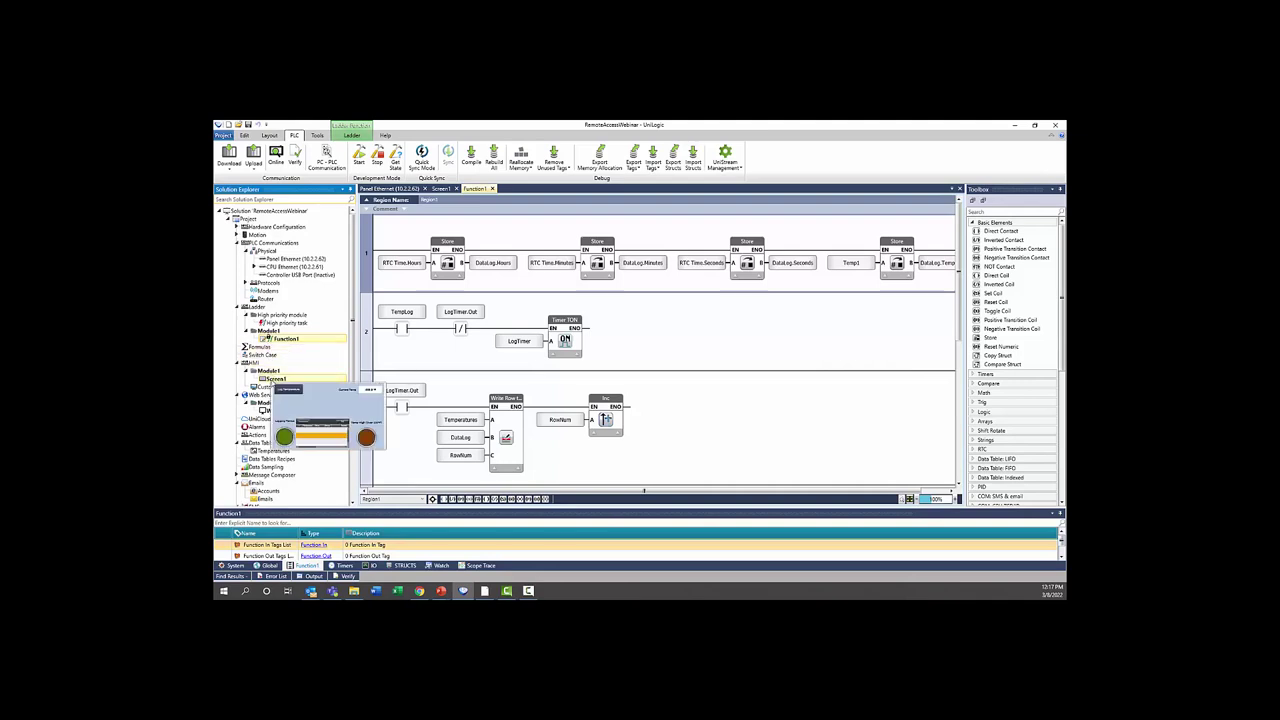
Position the TightVNC connection window and connect to the panel's remote HMI beside UniLogic
click(284, 339)
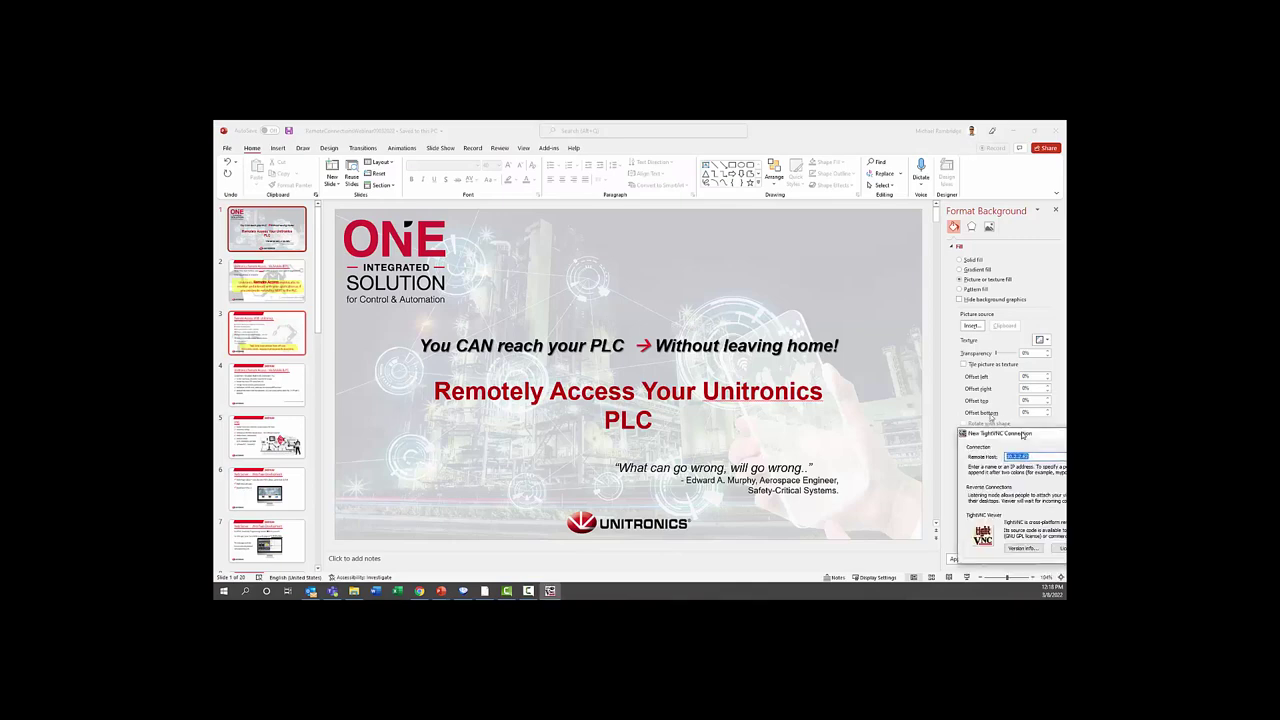
drag(726, 364, 547, 264)
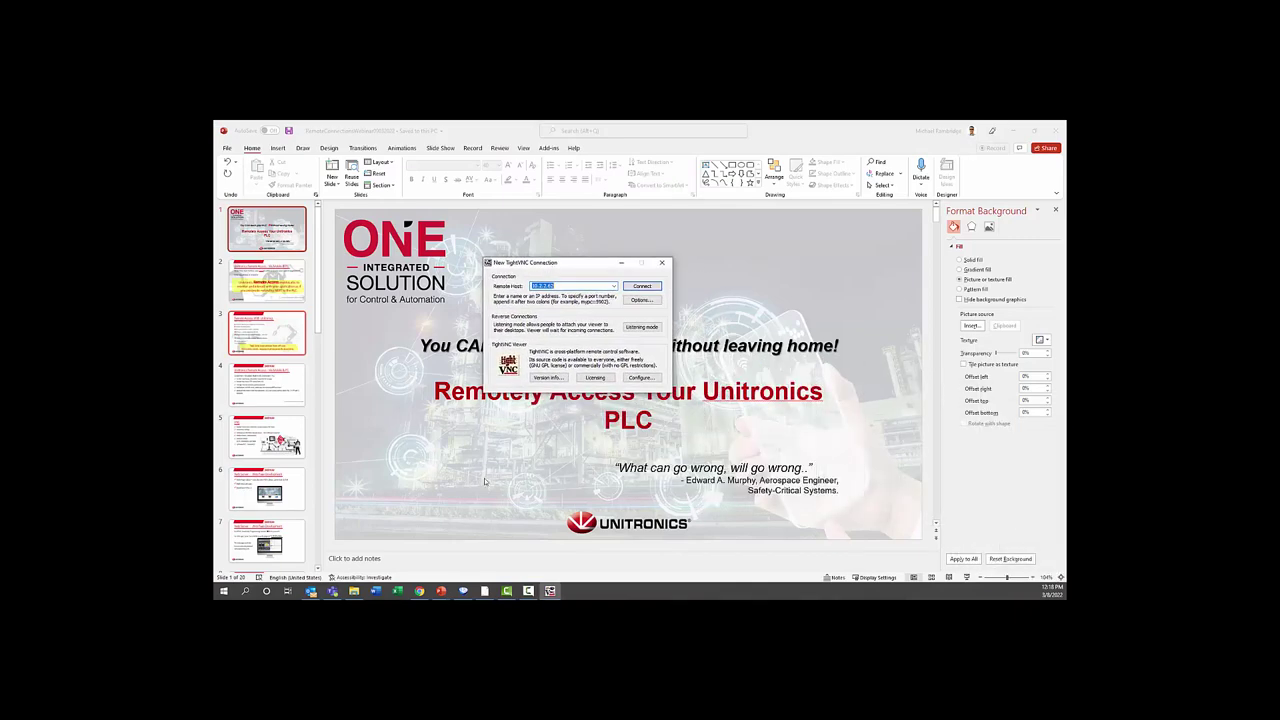
click(463, 591)
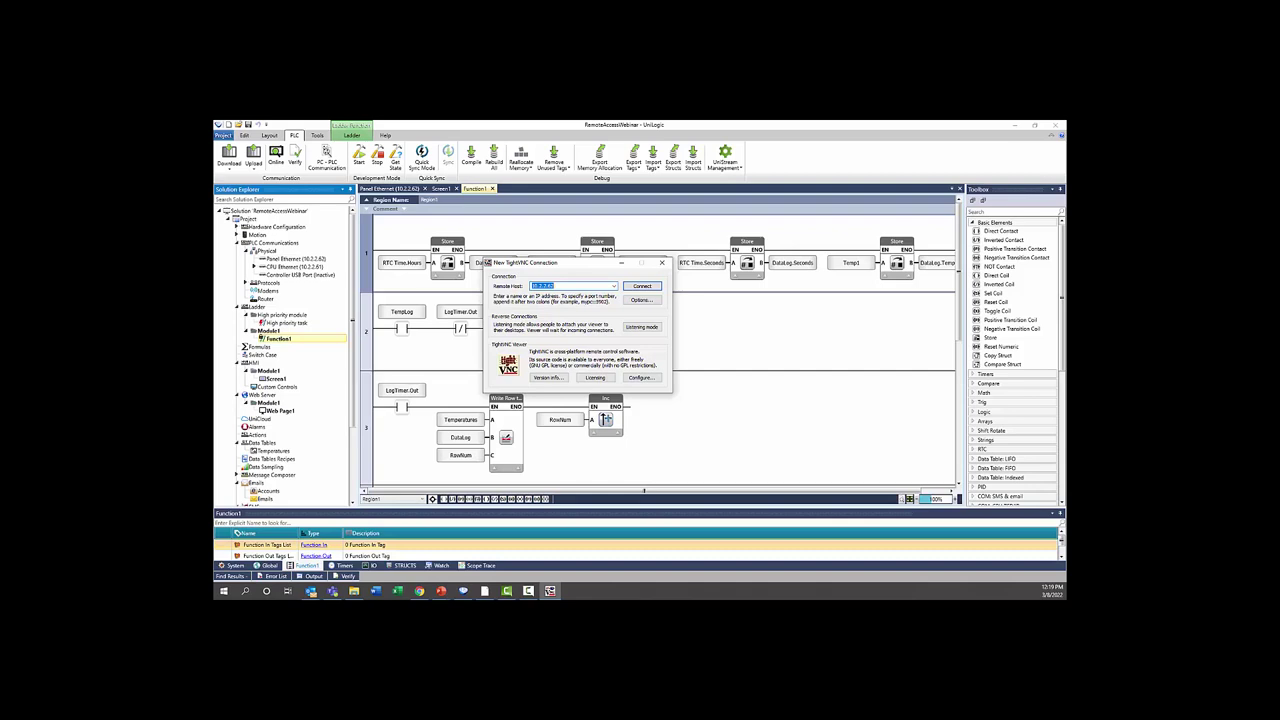
key(Escape)
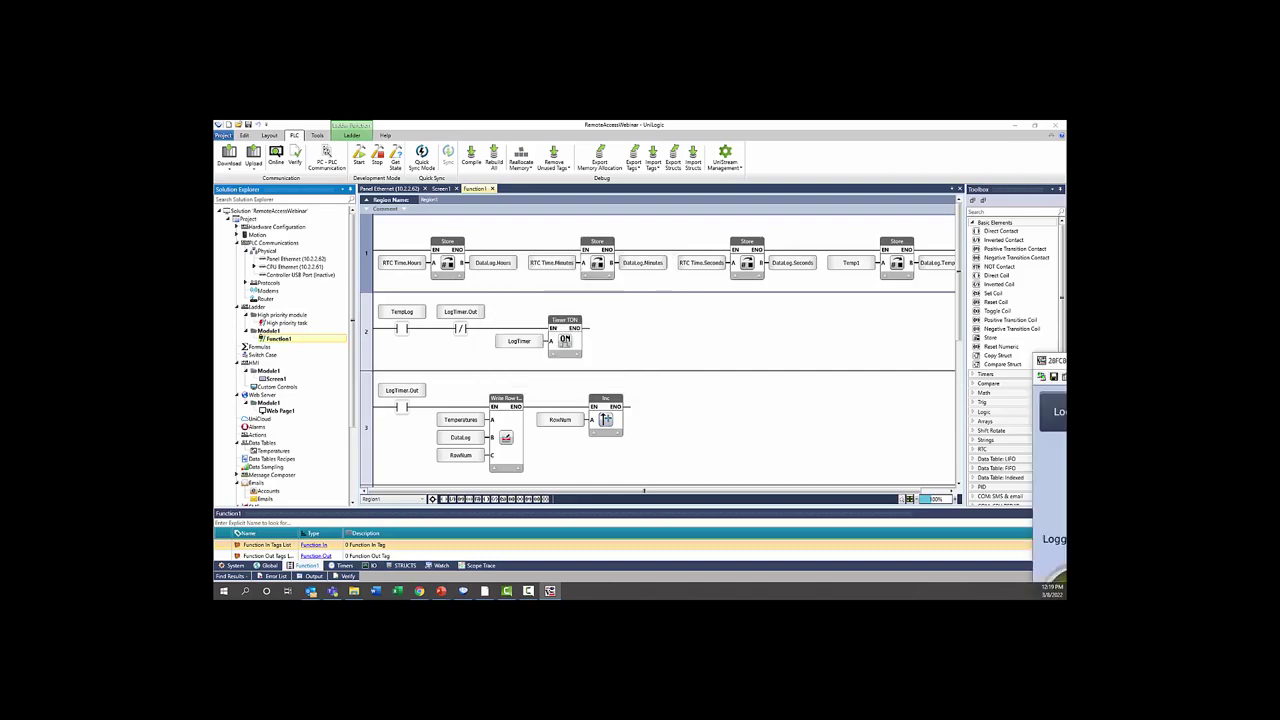
On the remote HMI, set Current Temp to 86.0 °F and start temperature logging
drag(1033, 377, 586, 191)
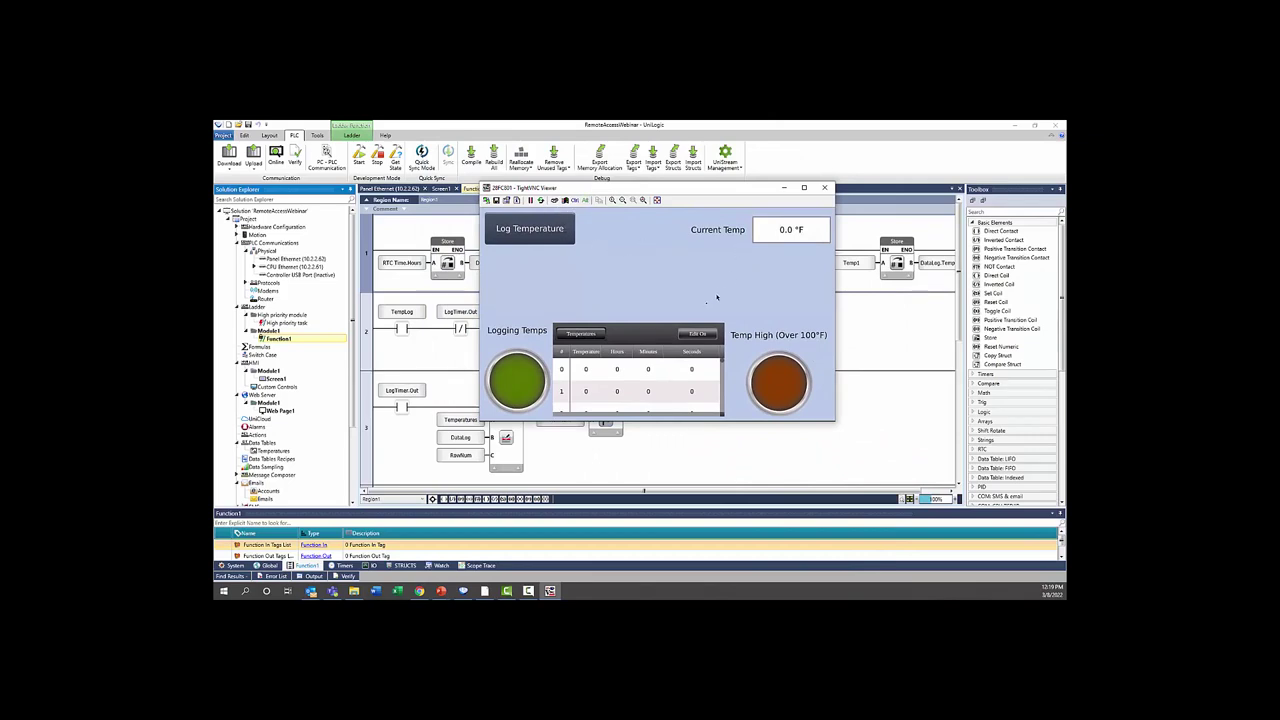
click(780, 232)
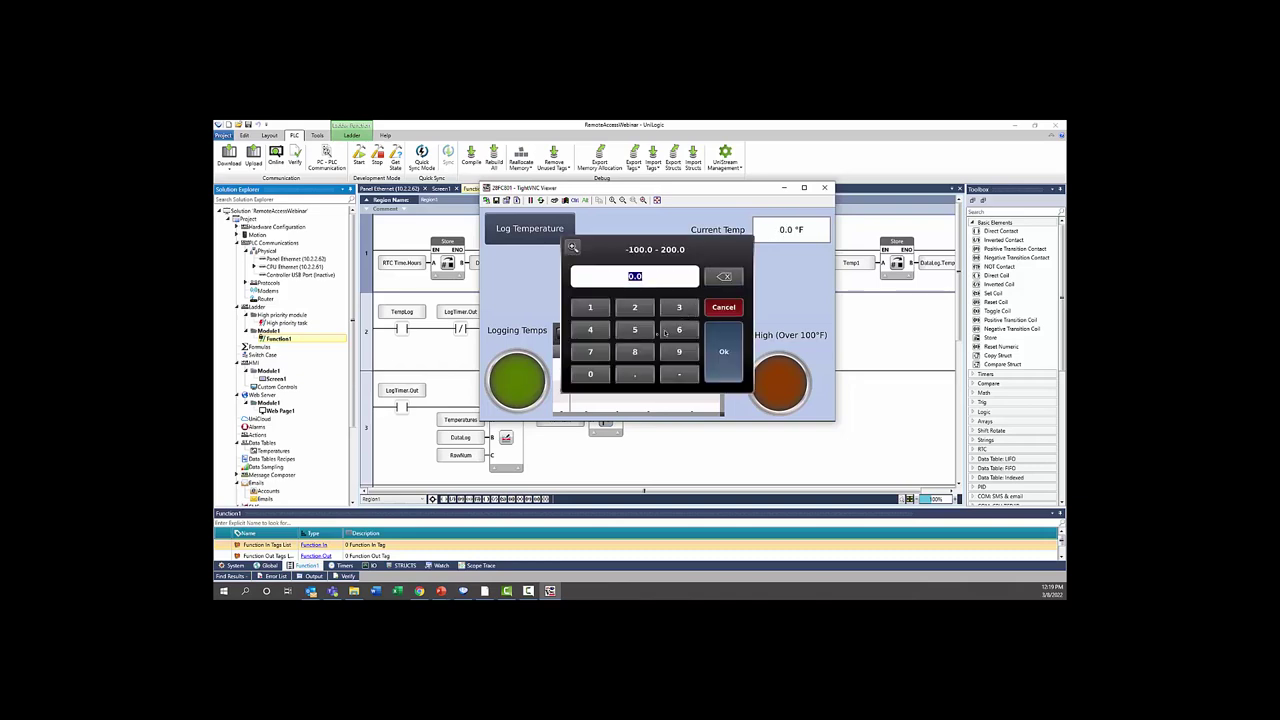
click(634, 352)
click(679, 330)
click(724, 349)
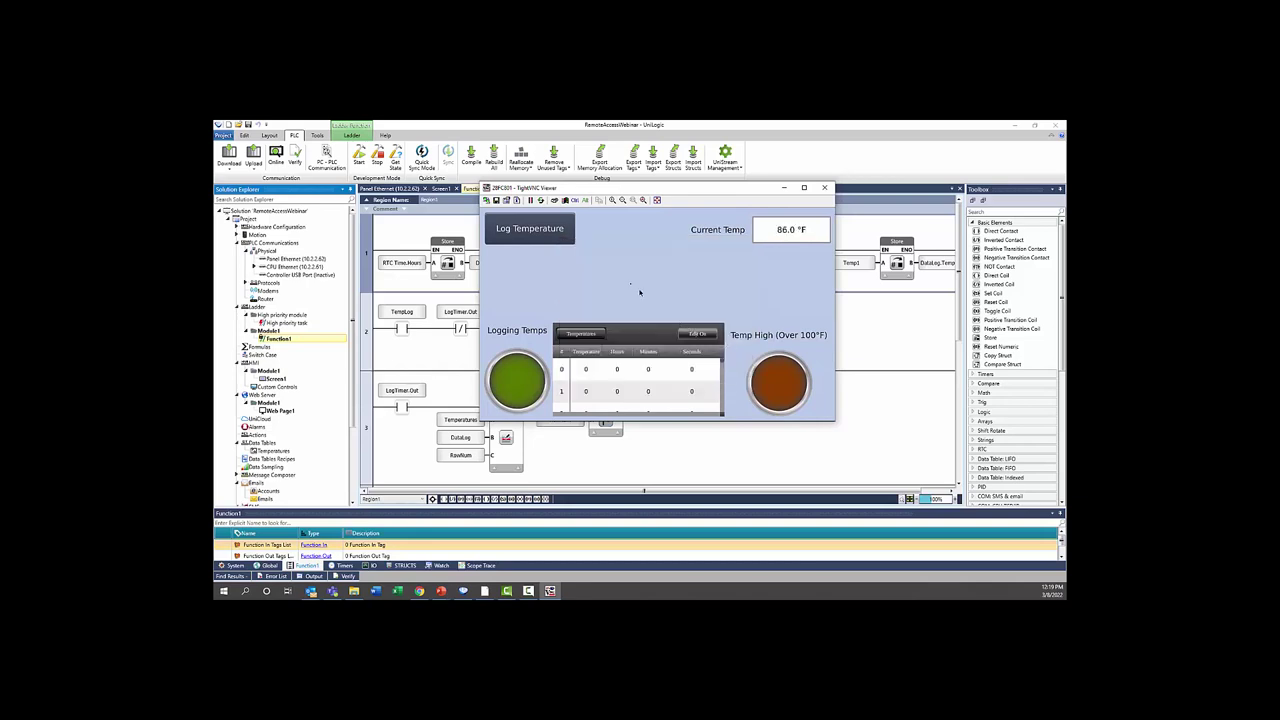
click(551, 235)
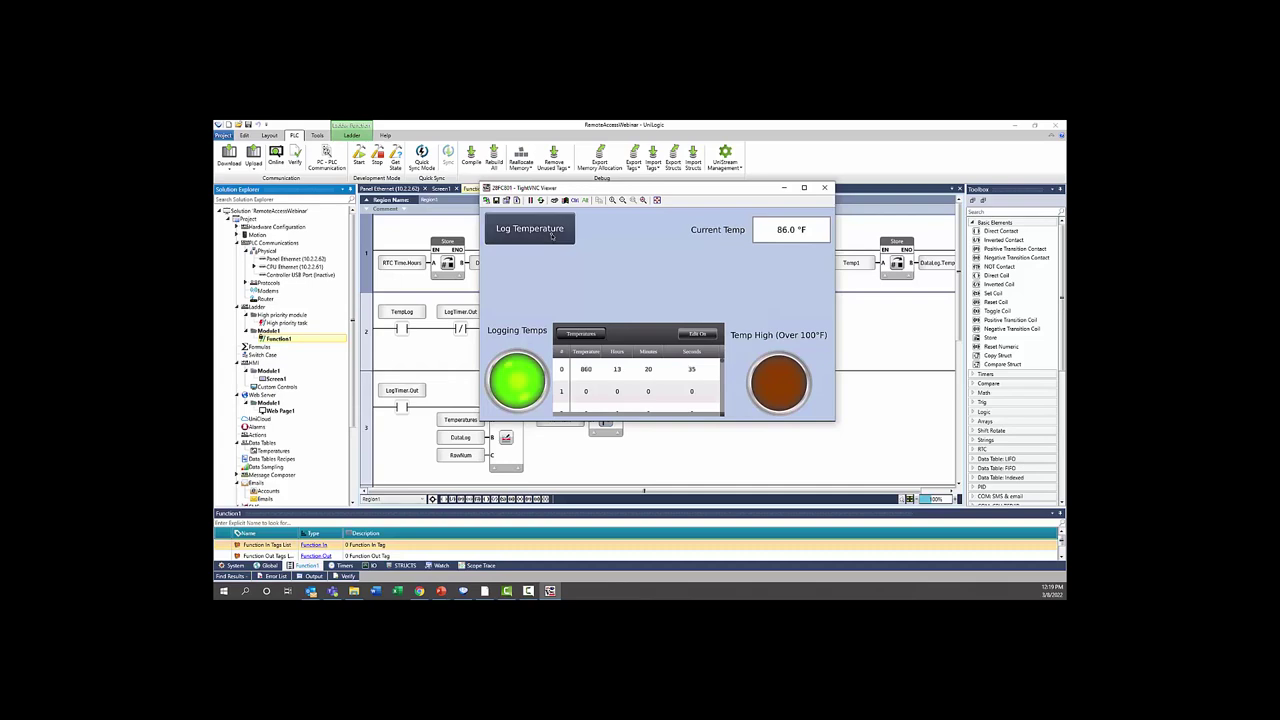
Change row 0's Minutes to 53, stop logging, and return to the UniLogic ladder
click(688, 336)
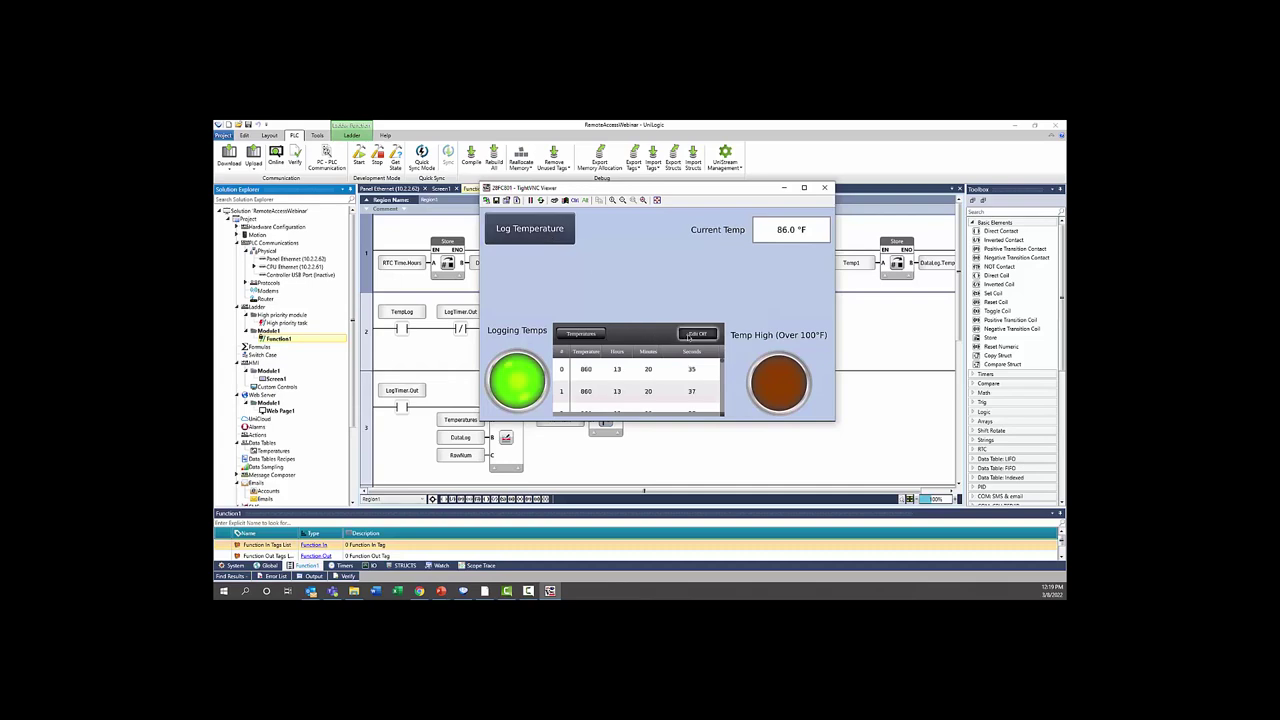
click(654, 374)
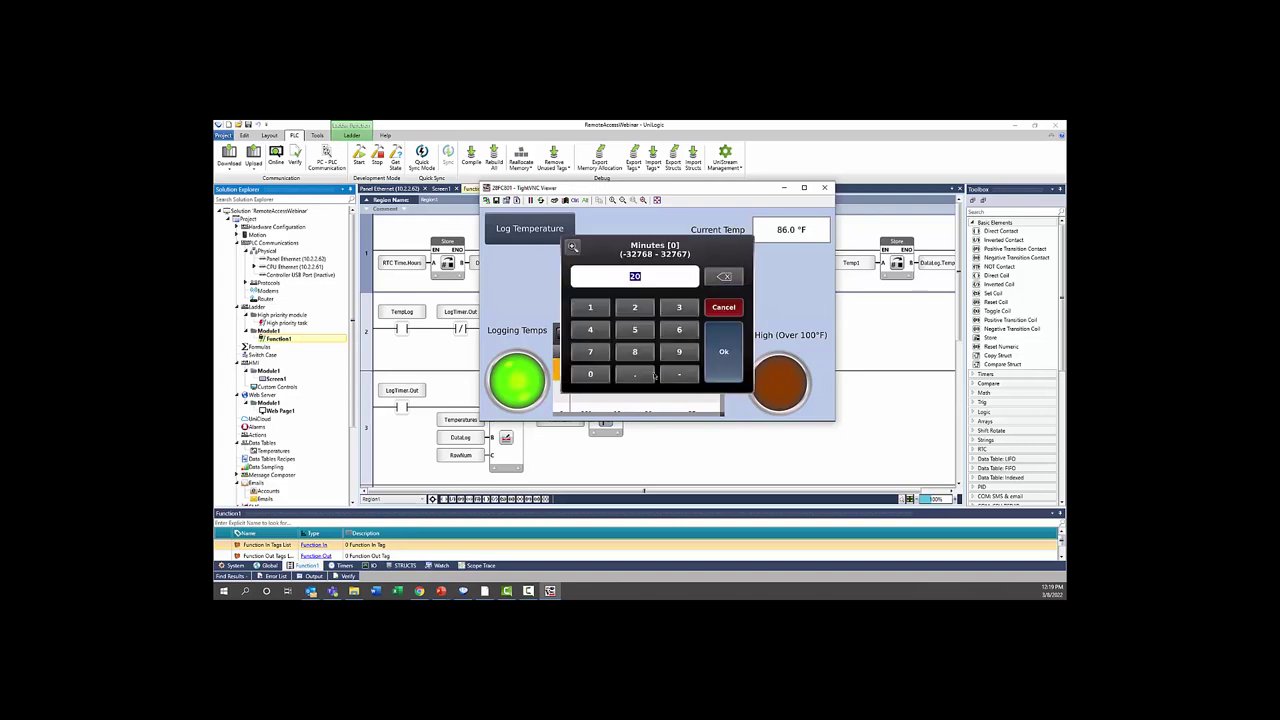
click(634, 328)
click(681, 309)
click(736, 364)
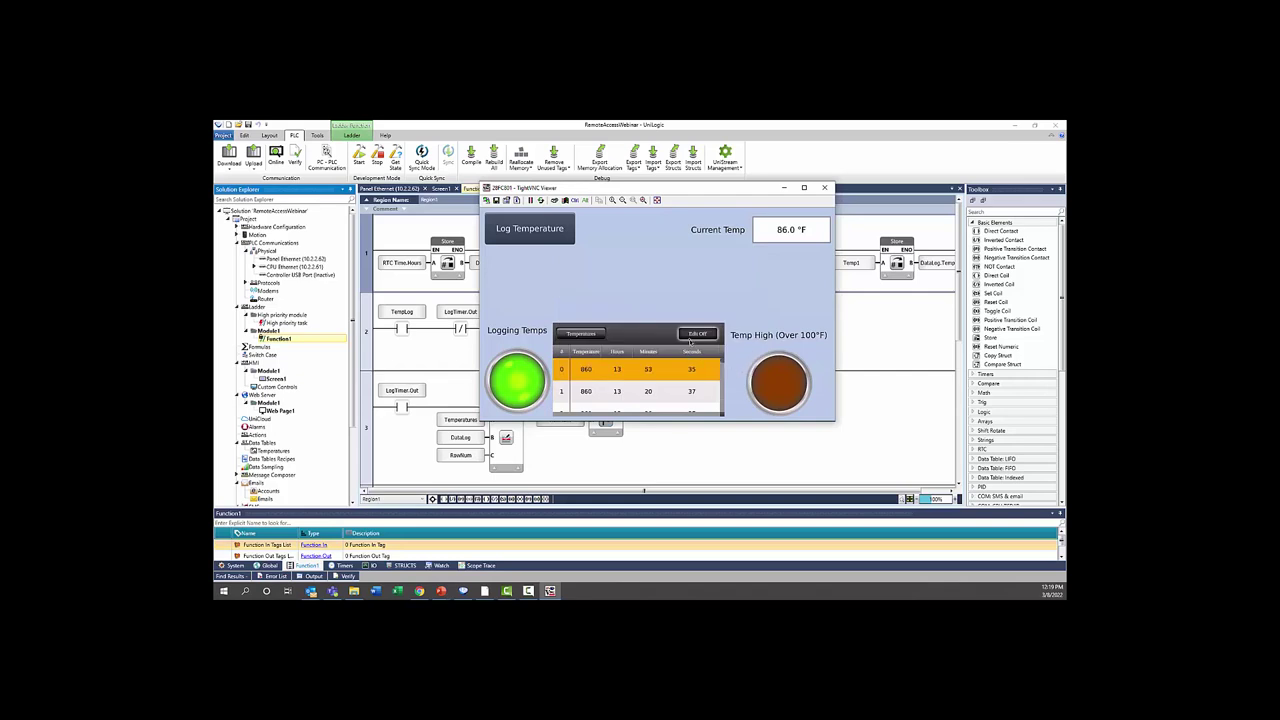
click(695, 336)
click(531, 228)
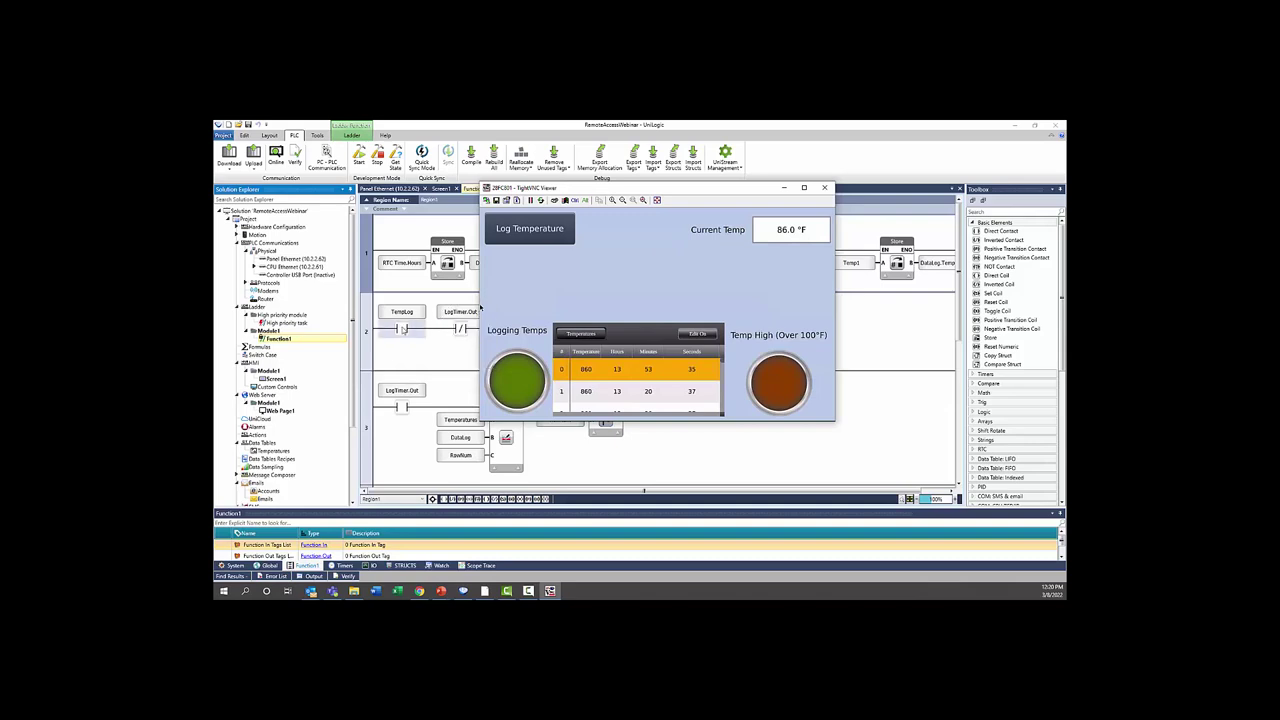
click(402, 359)
Put Function1's ladder online and scroll the rungs to see live values like RowNum 15, Temp1 860
click(402, 359)
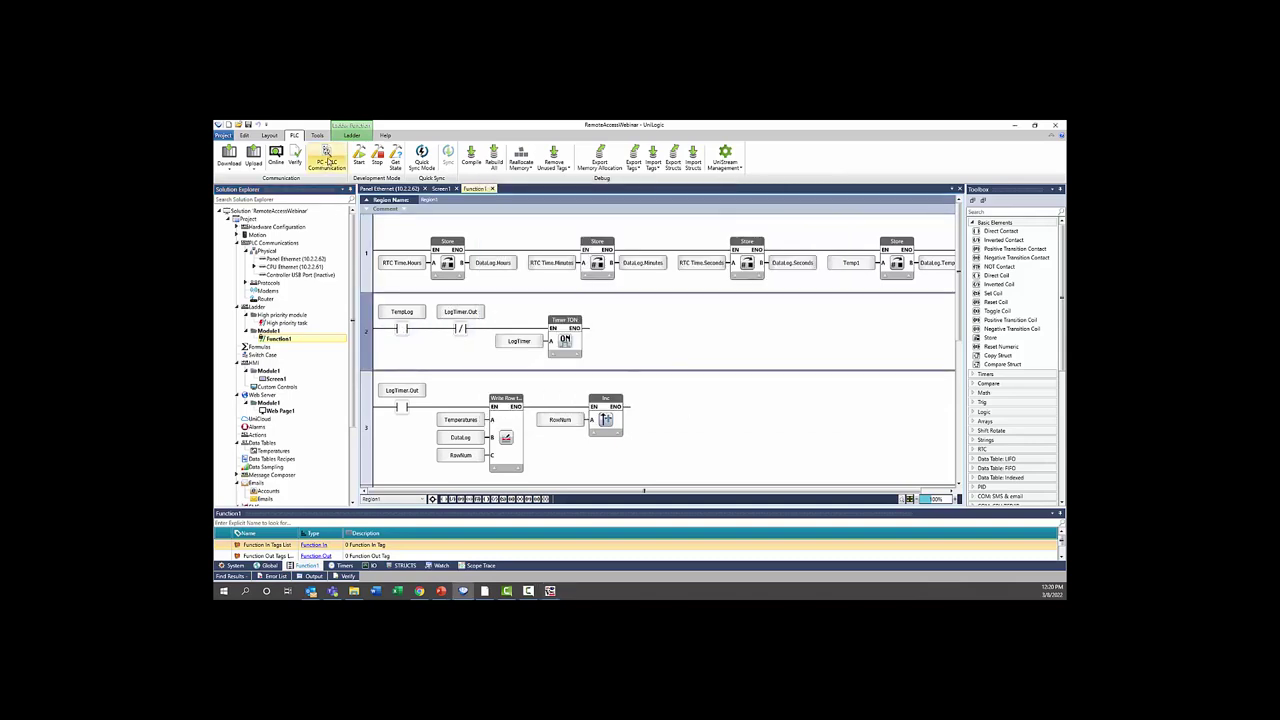
click(275, 155)
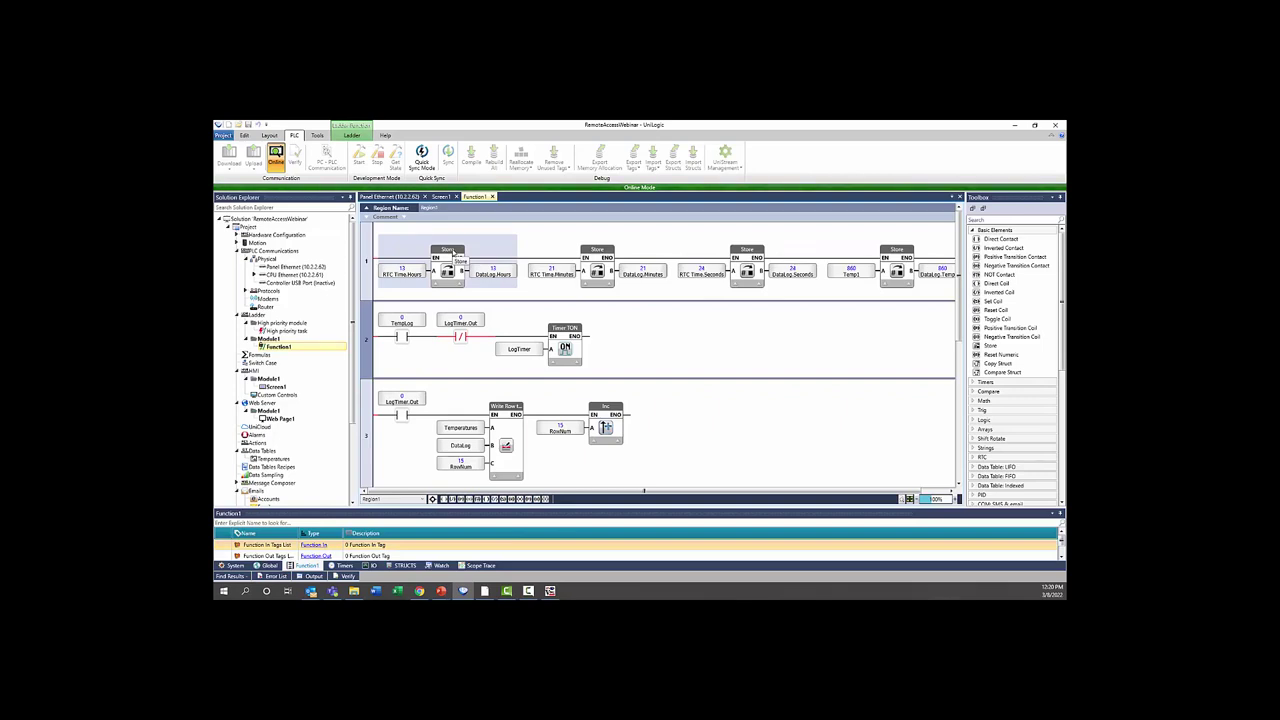
scroll(472, 250, down, 1)
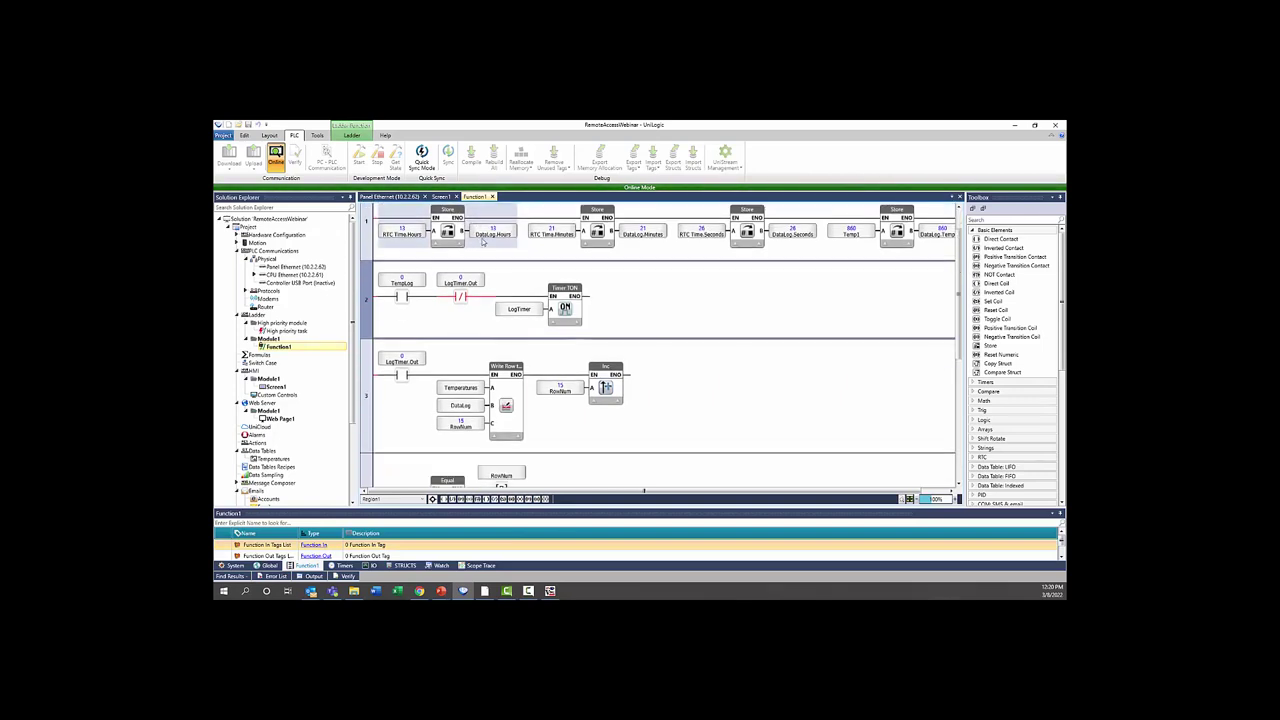
scroll(469, 350, down, 5)
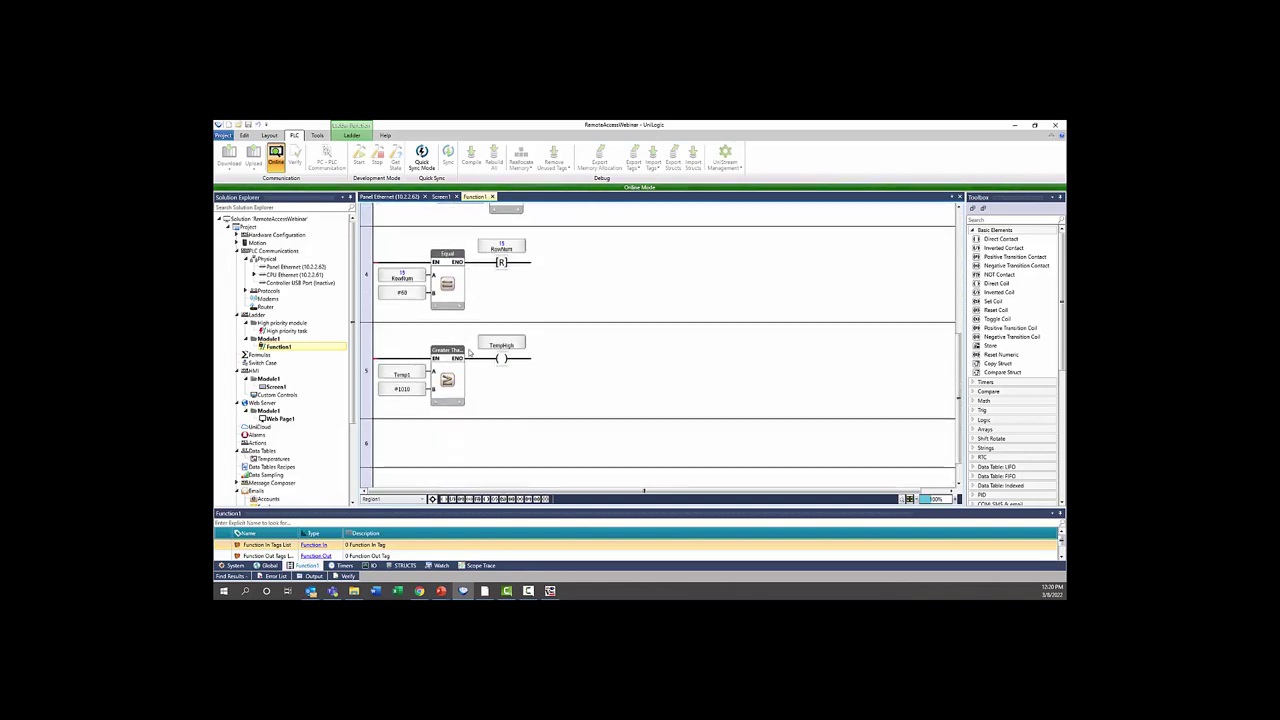
scroll(469, 352, up, 3)
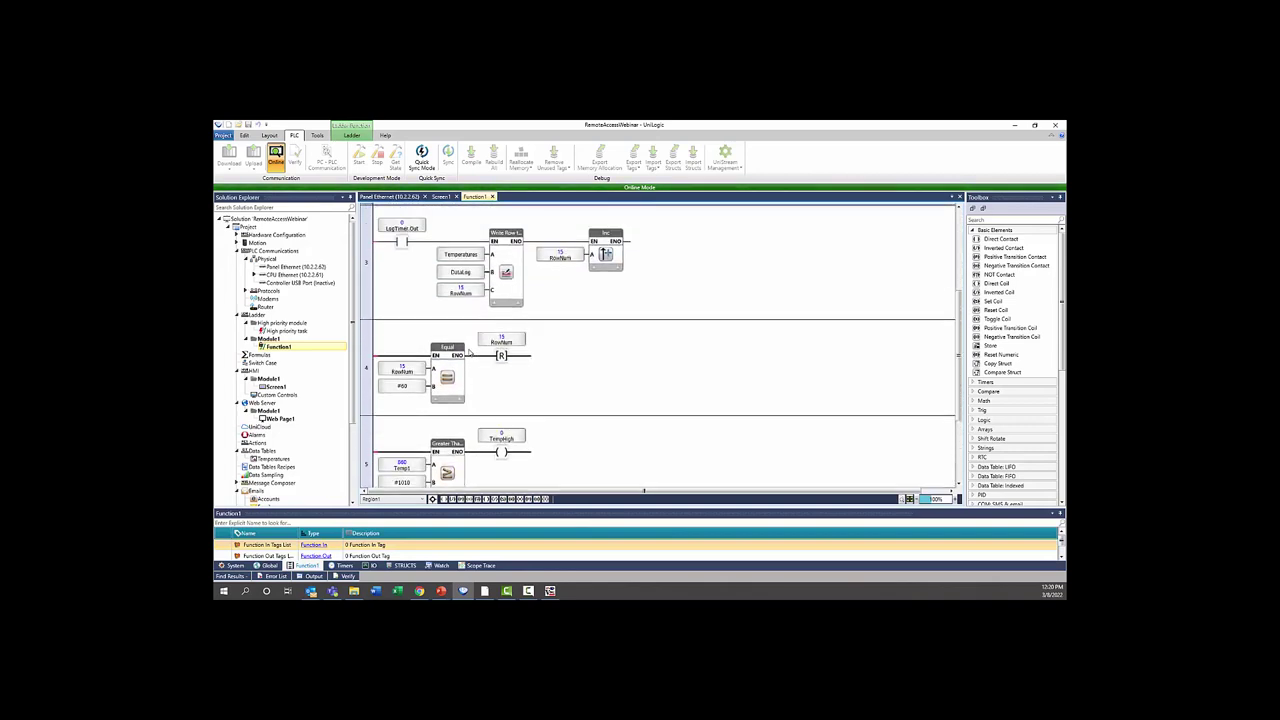
Bring the TightVNC HMI beside the ladder and restart temperature logging with Log Temperature
key(alt+Tab)
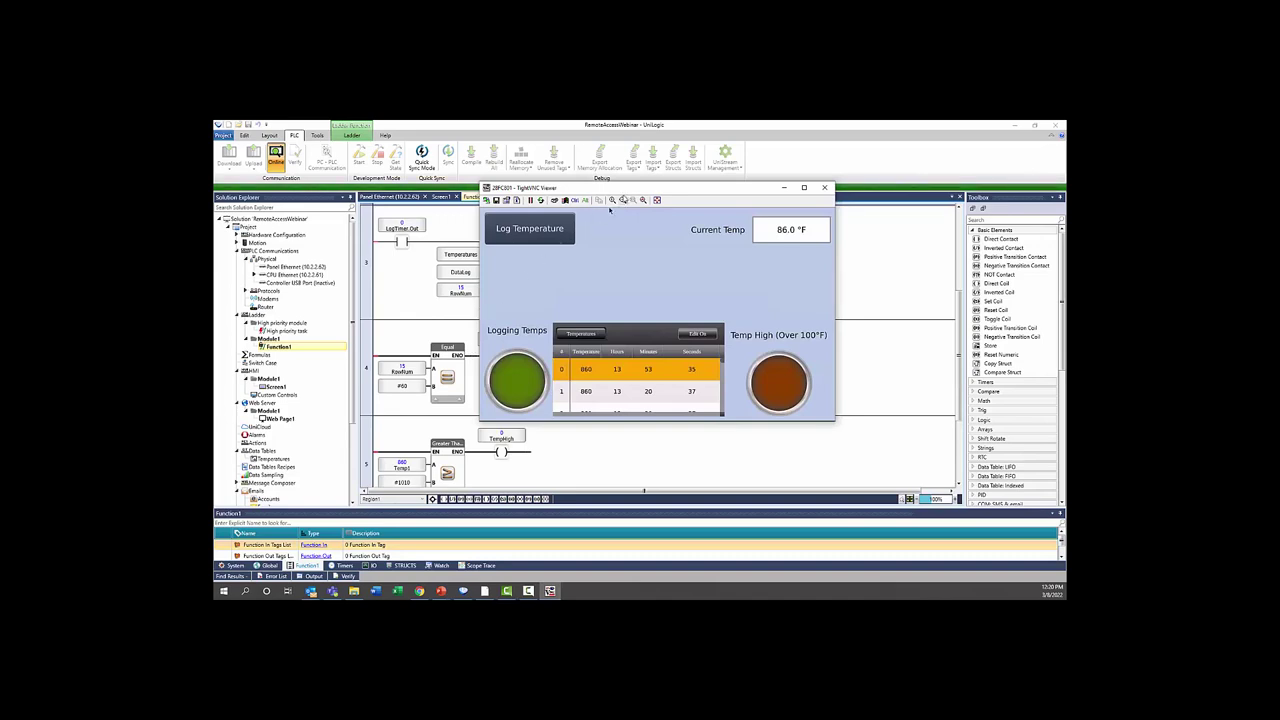
drag(639, 187, 765, 214)
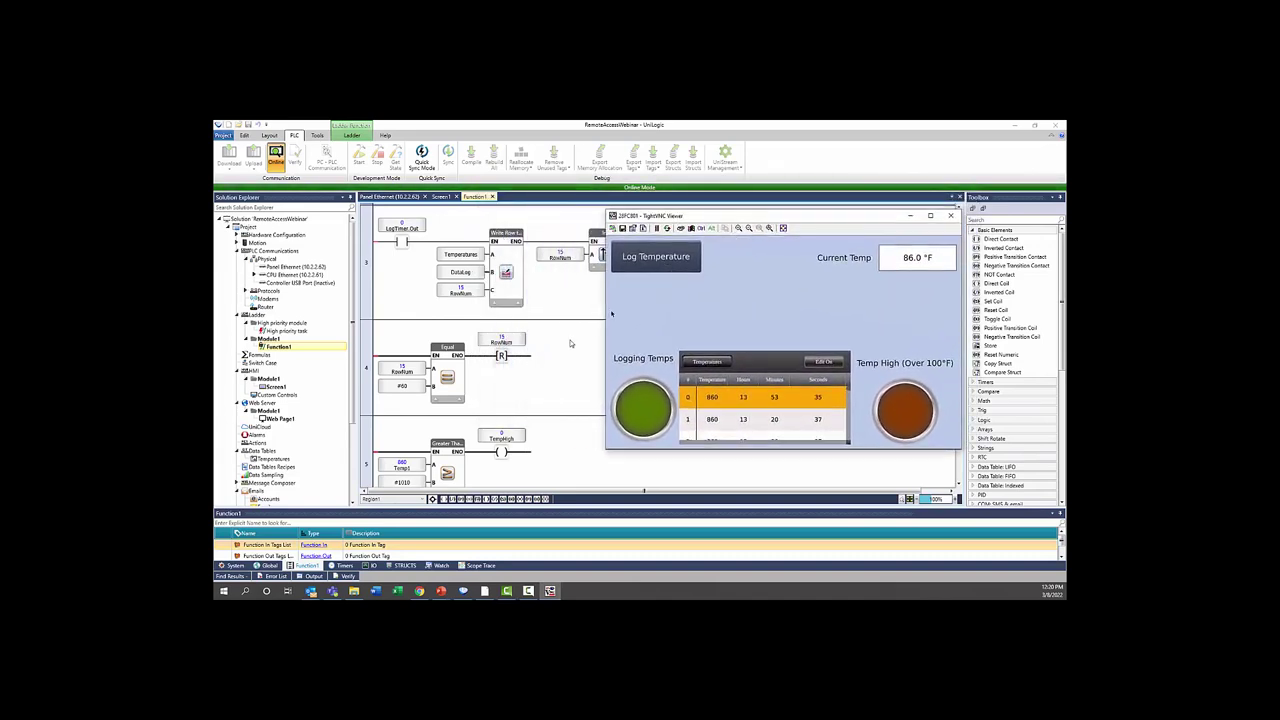
scroll(570, 343, up, 5)
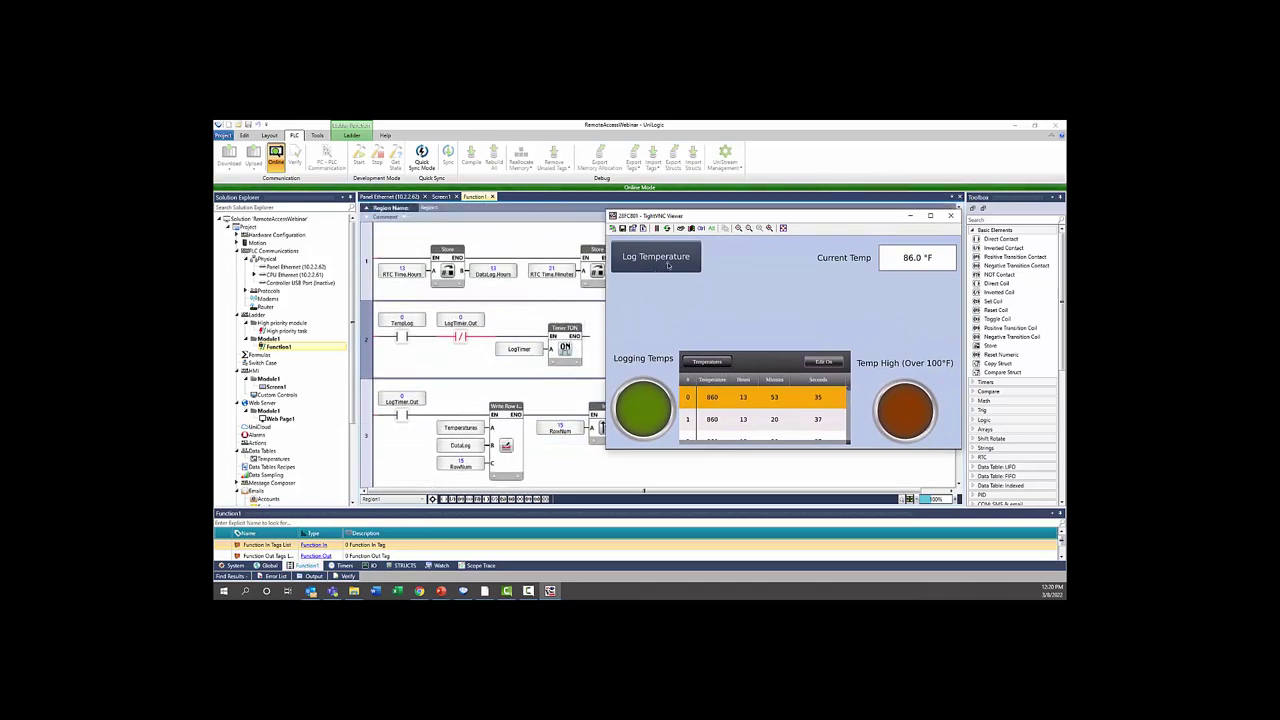
click(668, 264)
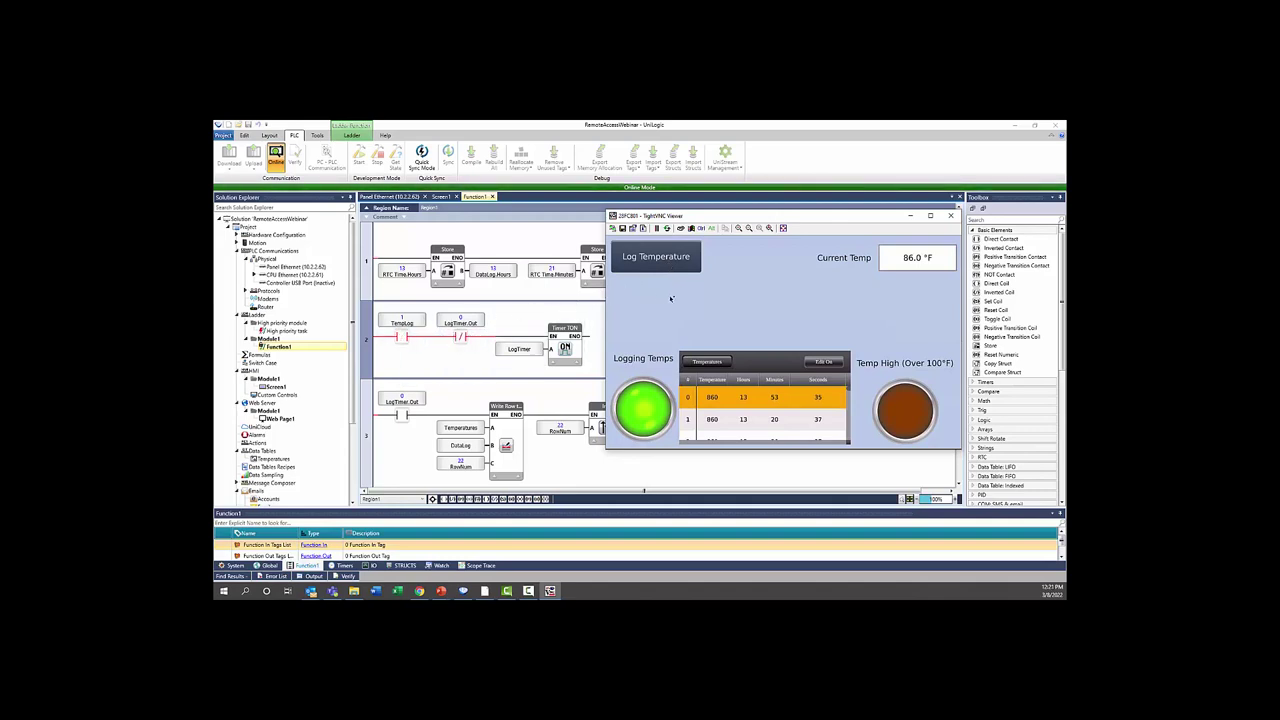
Enter 89 as the HMI's current temperature, then return to the live UniLogic ladder
click(917, 257)
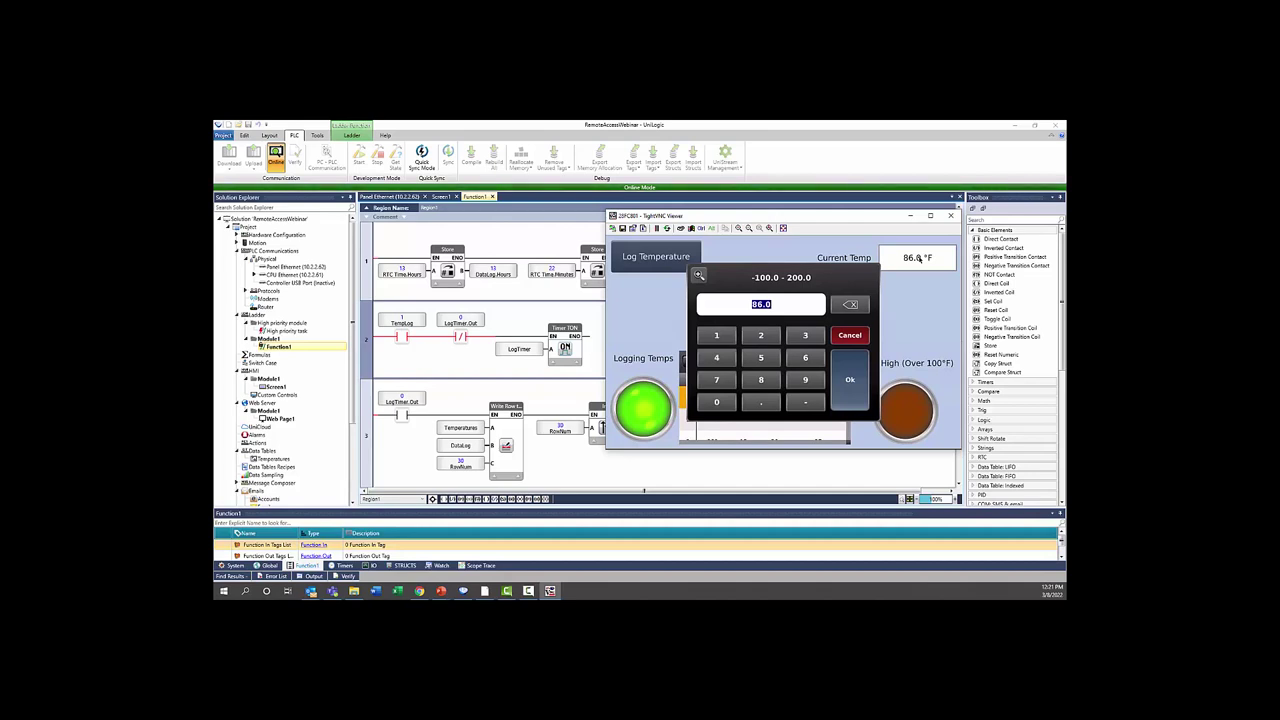
click(761, 383)
click(805, 380)
click(856, 376)
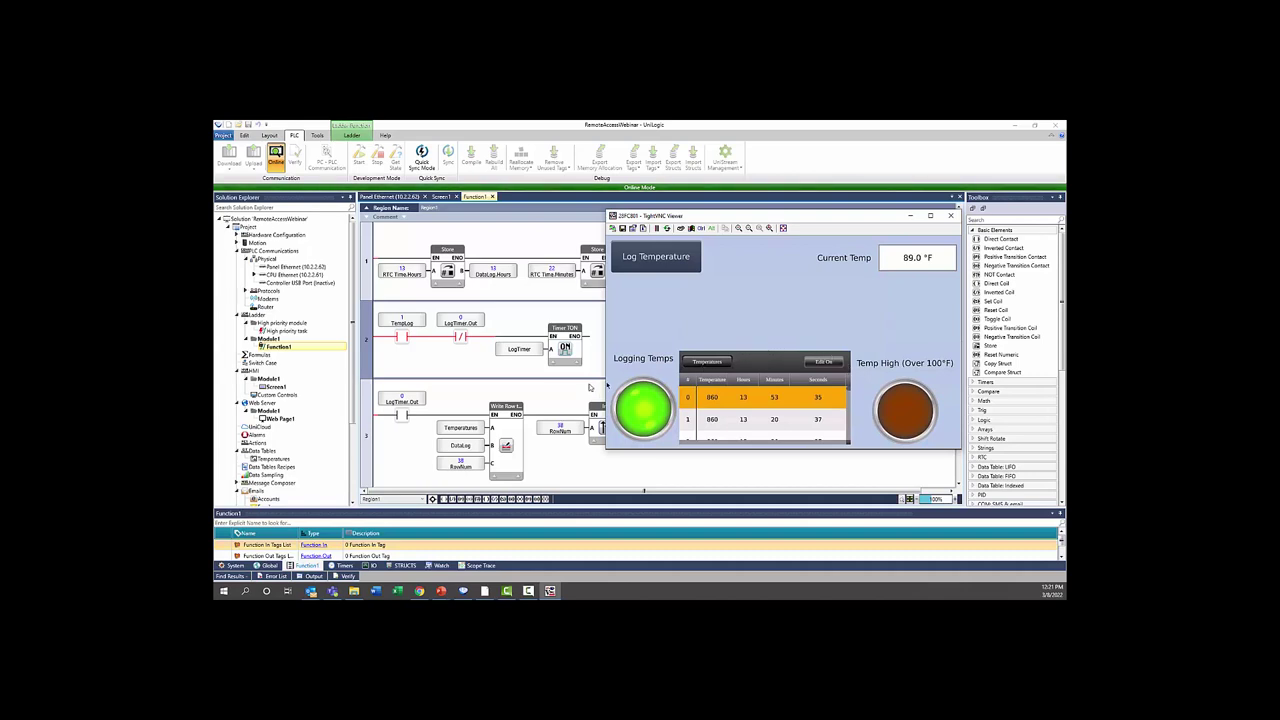
click(595, 374)
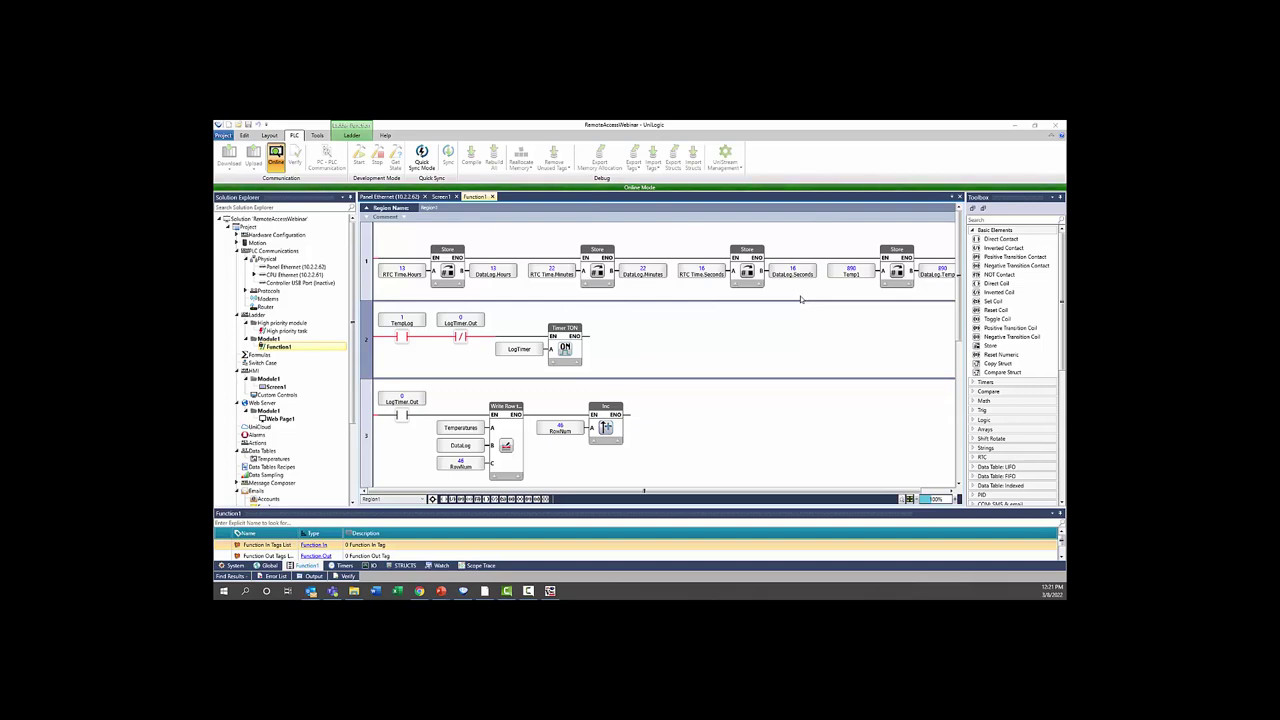
Load 10.2.2.62 in Chrome to show the Remote Temperature Monitoring page
key(alt+Tab)
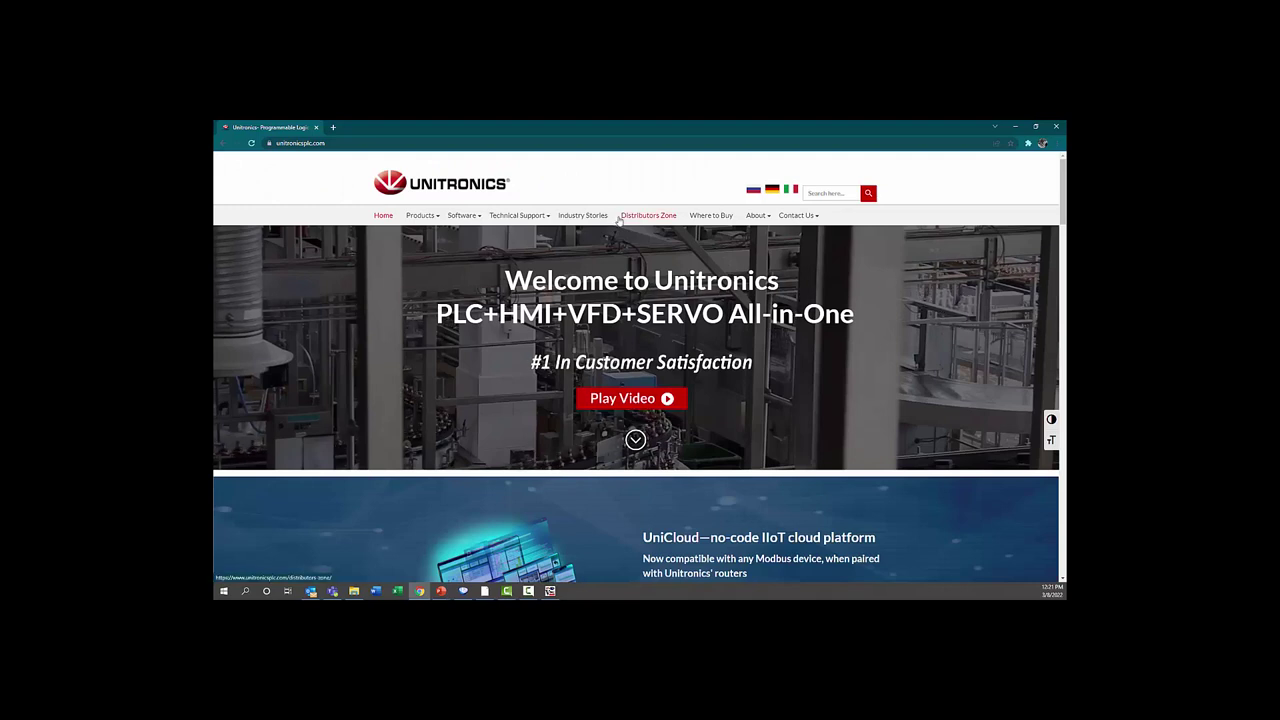
click(440, 143)
text(10.2.2)
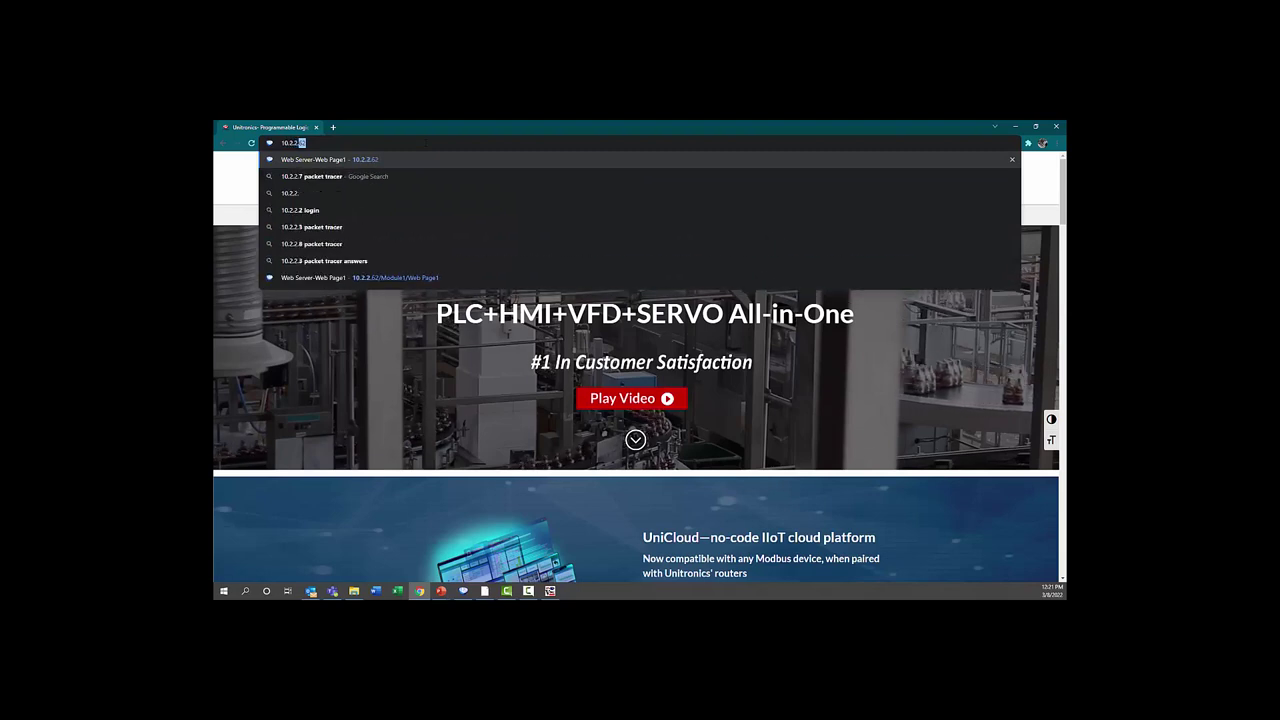
text(.62)
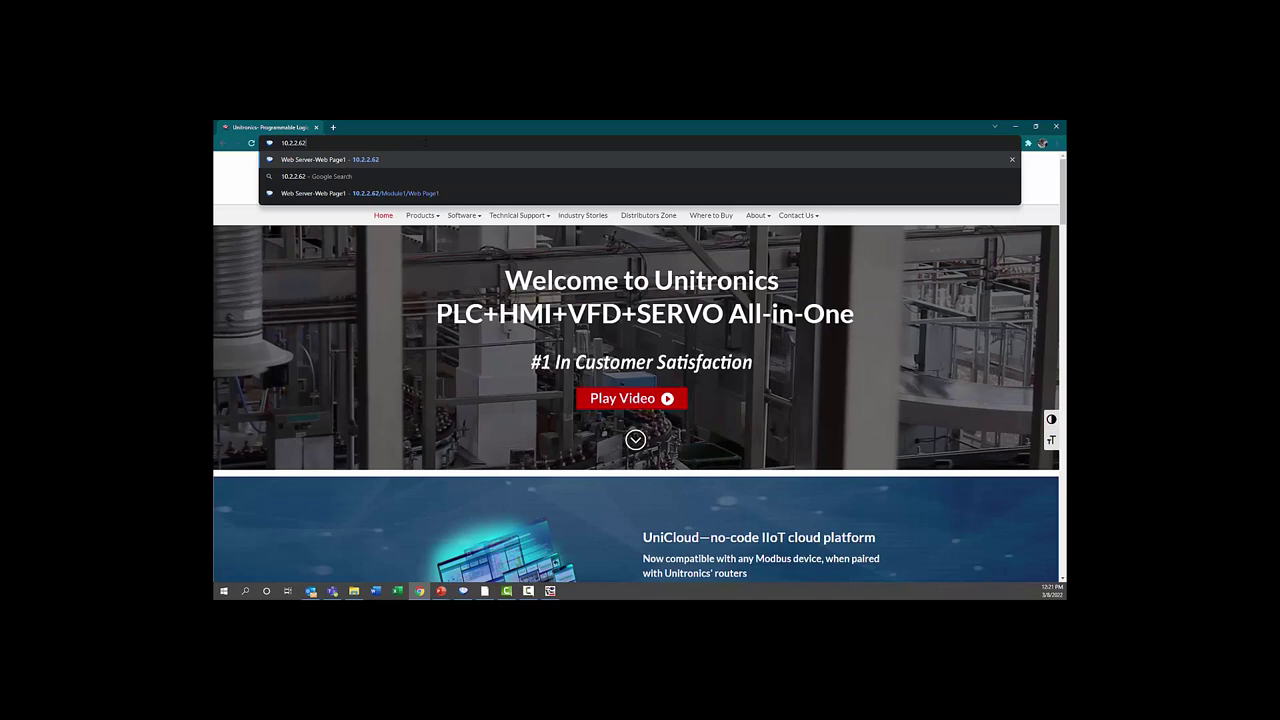
key(Return)
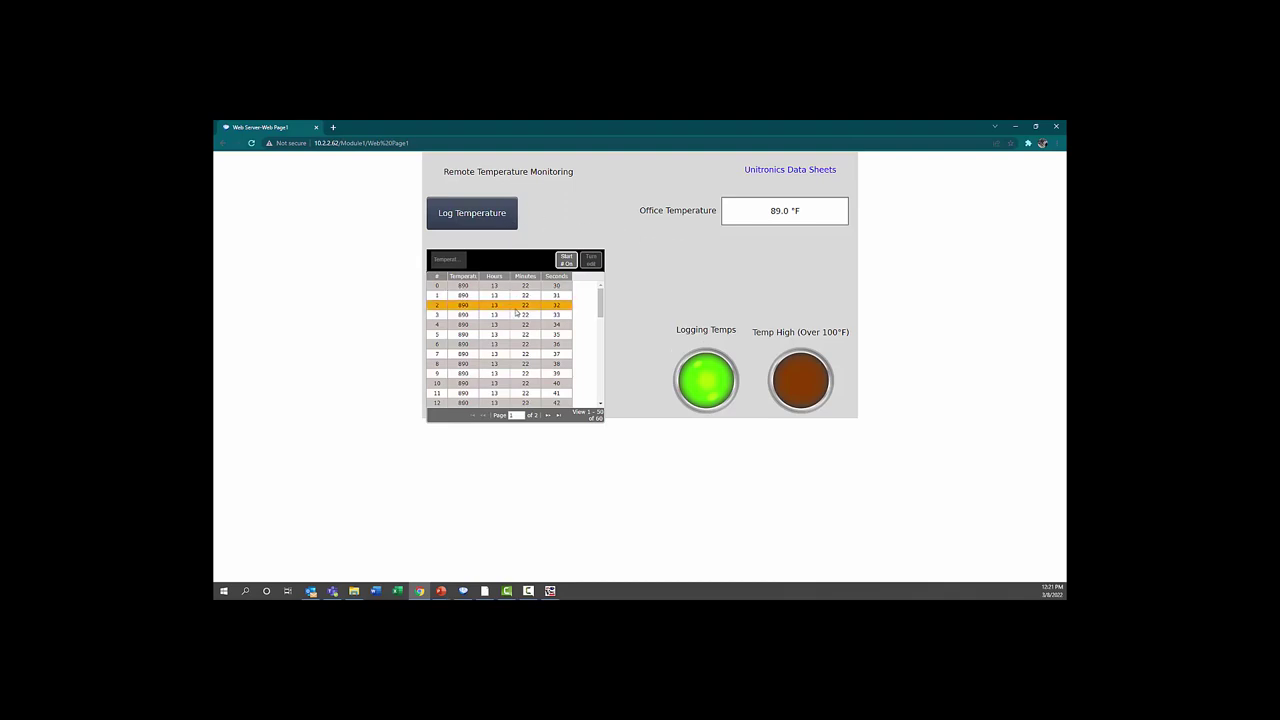
Stop and restart temperature logging, then select and deselect the Office Temperature value
scroll(516, 313, down, 1)
scroll(516, 313, down, 3)
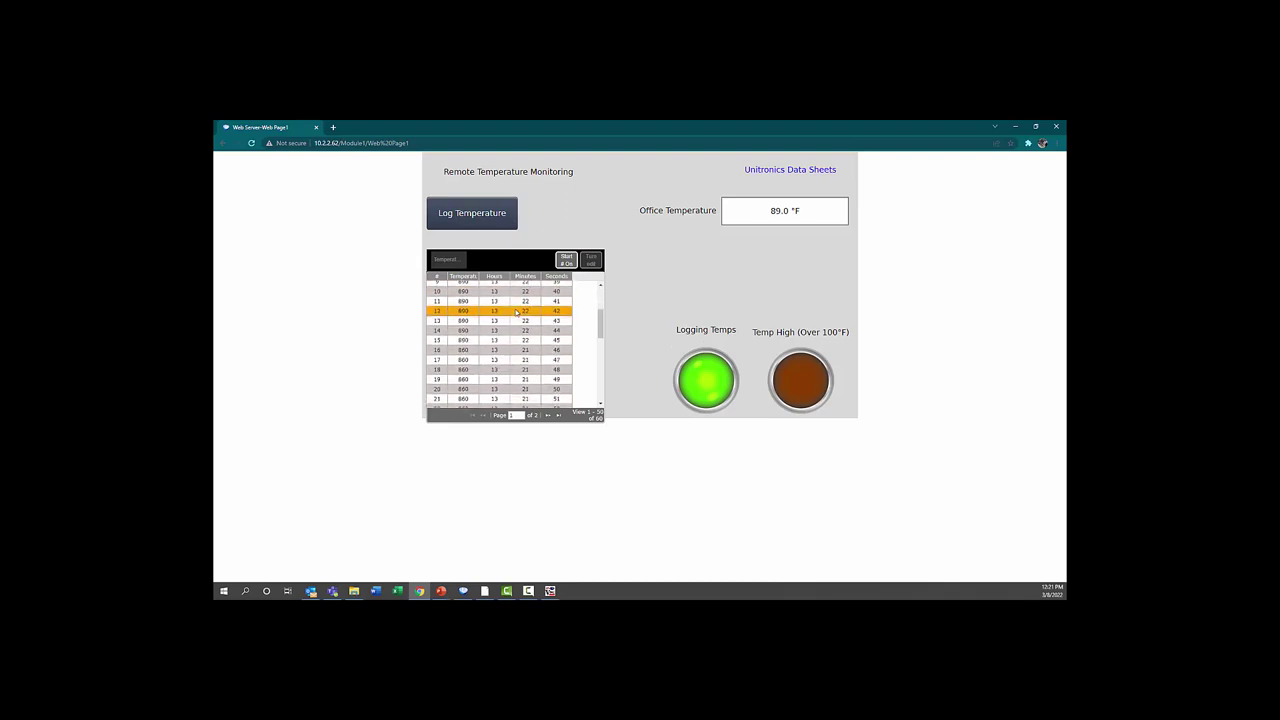
click(480, 222)
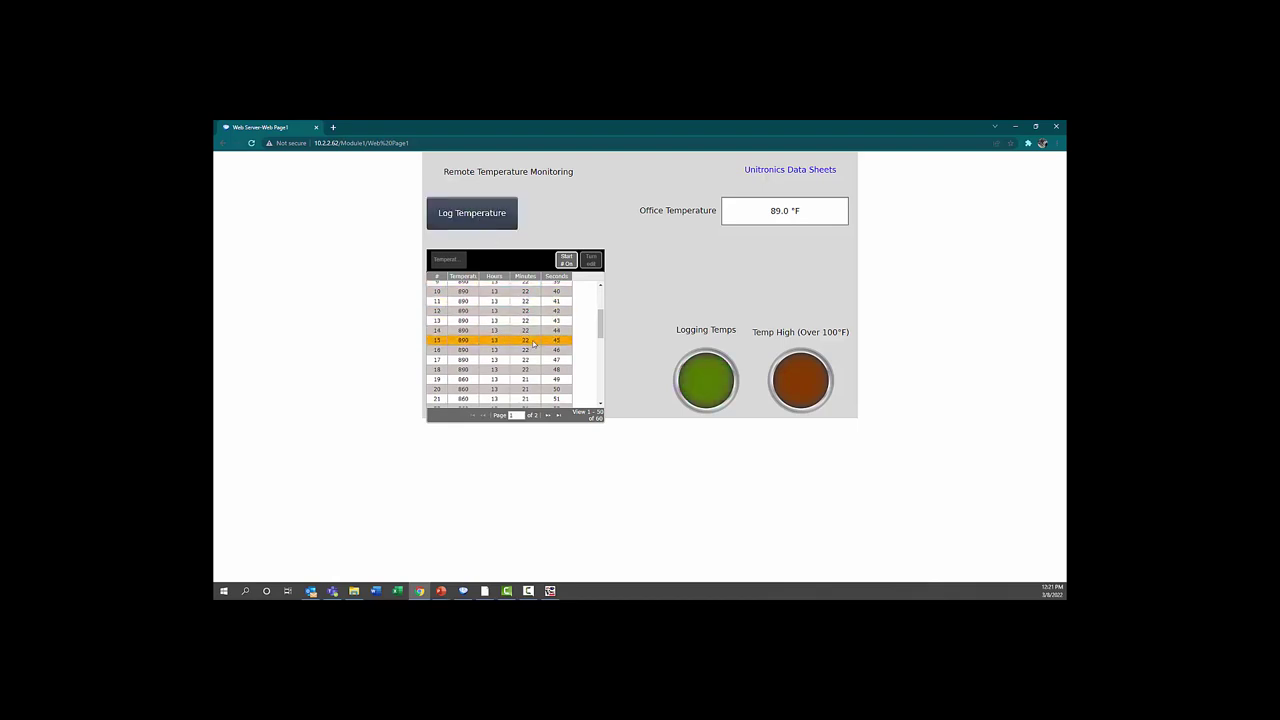
scroll(533, 342, down, 5)
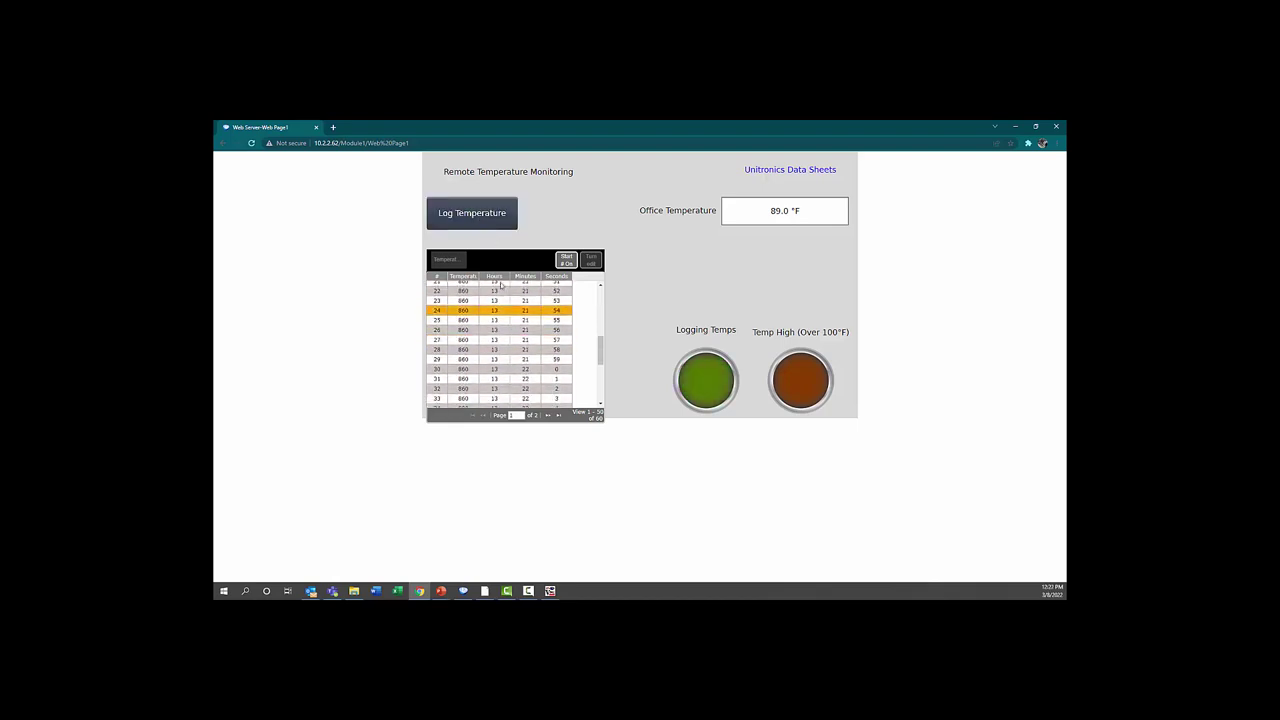
click(490, 220)
triple_click(774, 210)
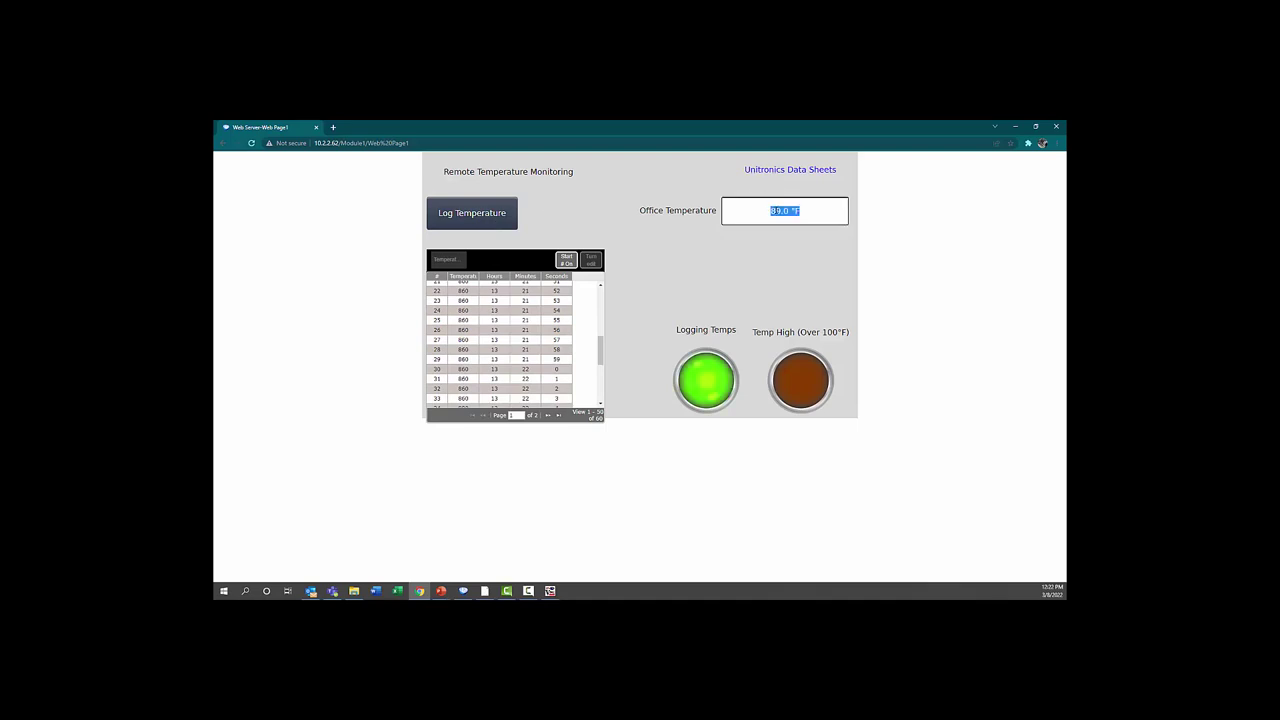
click(780, 235)
Stop temperature logging on the web page once more
click(493, 222)
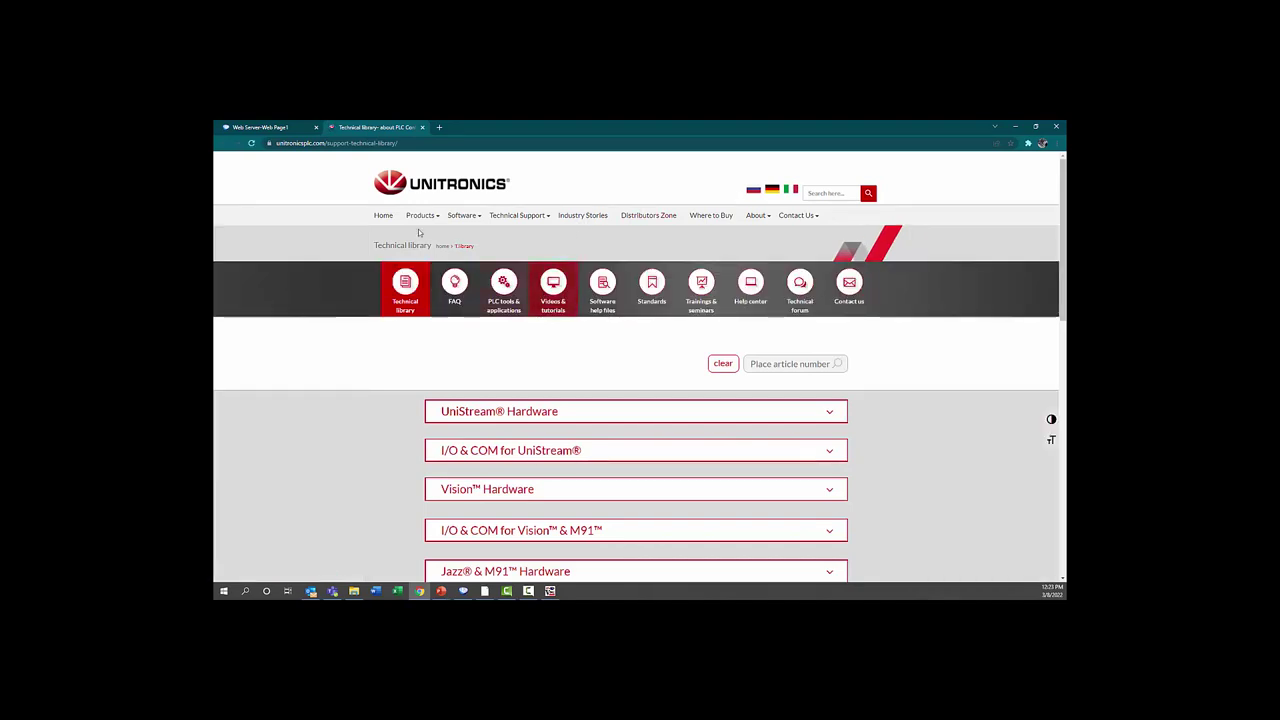
Switch to the PowerPoint presentation slides
key(alt+Tab)
key(alt+Tab)
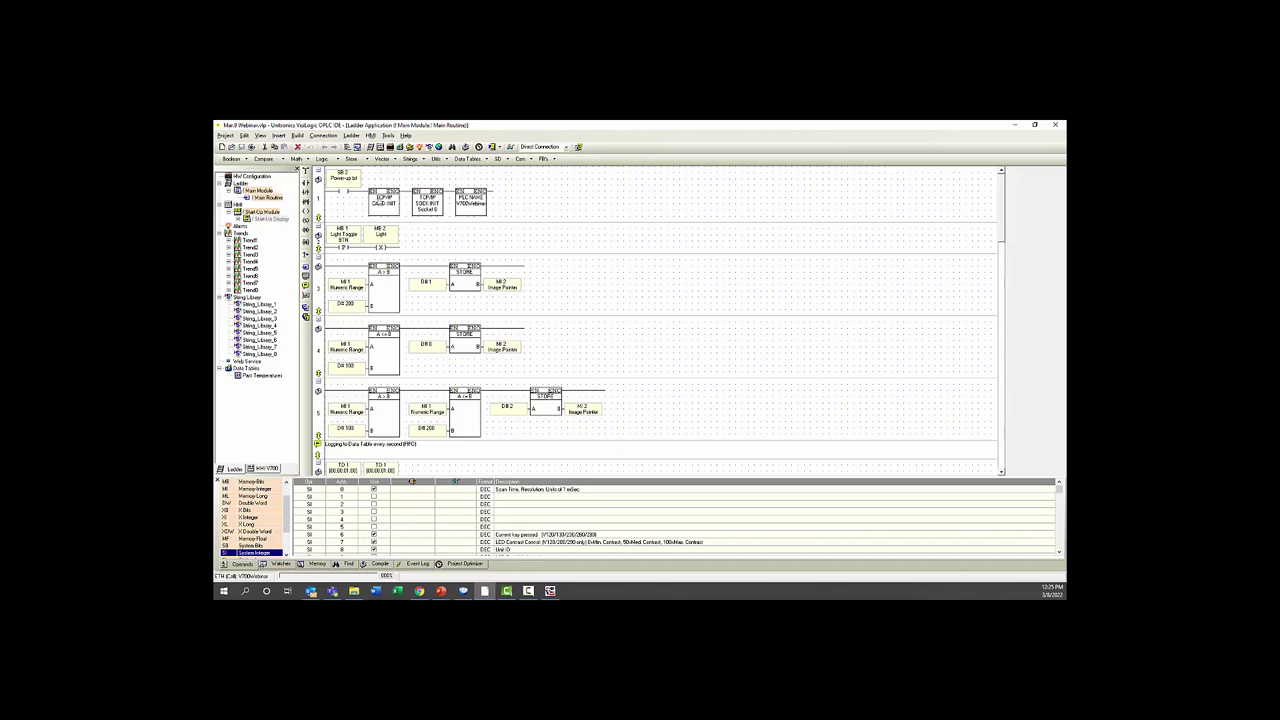
double_click(384, 203)
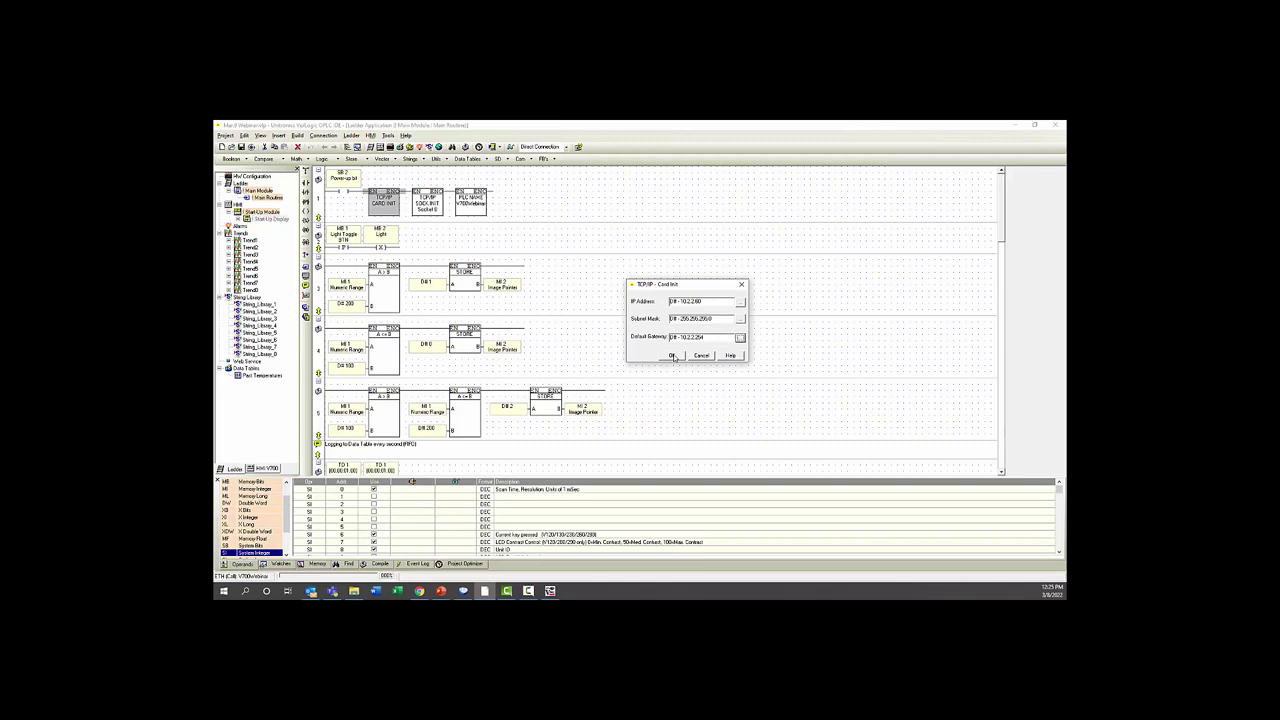
click(672, 356)
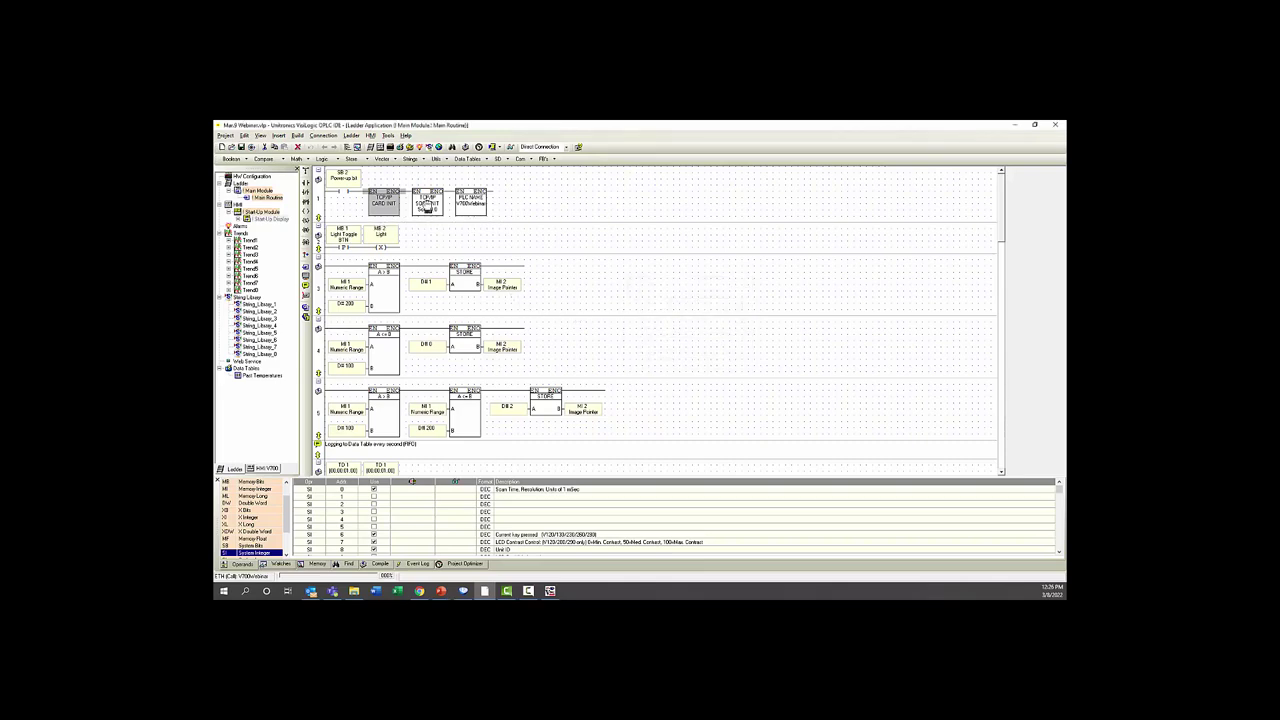
Confirm the socket init block as Socket 0, TCP, local port 20256, server mode
double_click(427, 202)
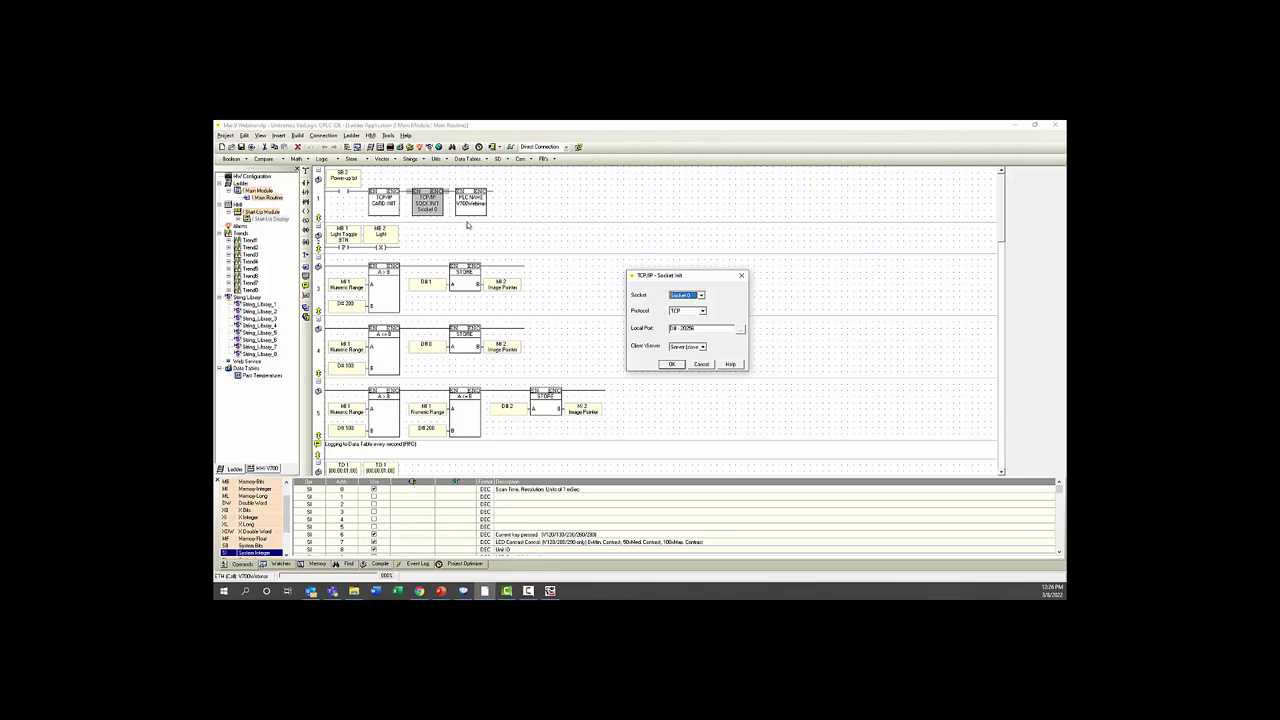
click(672, 364)
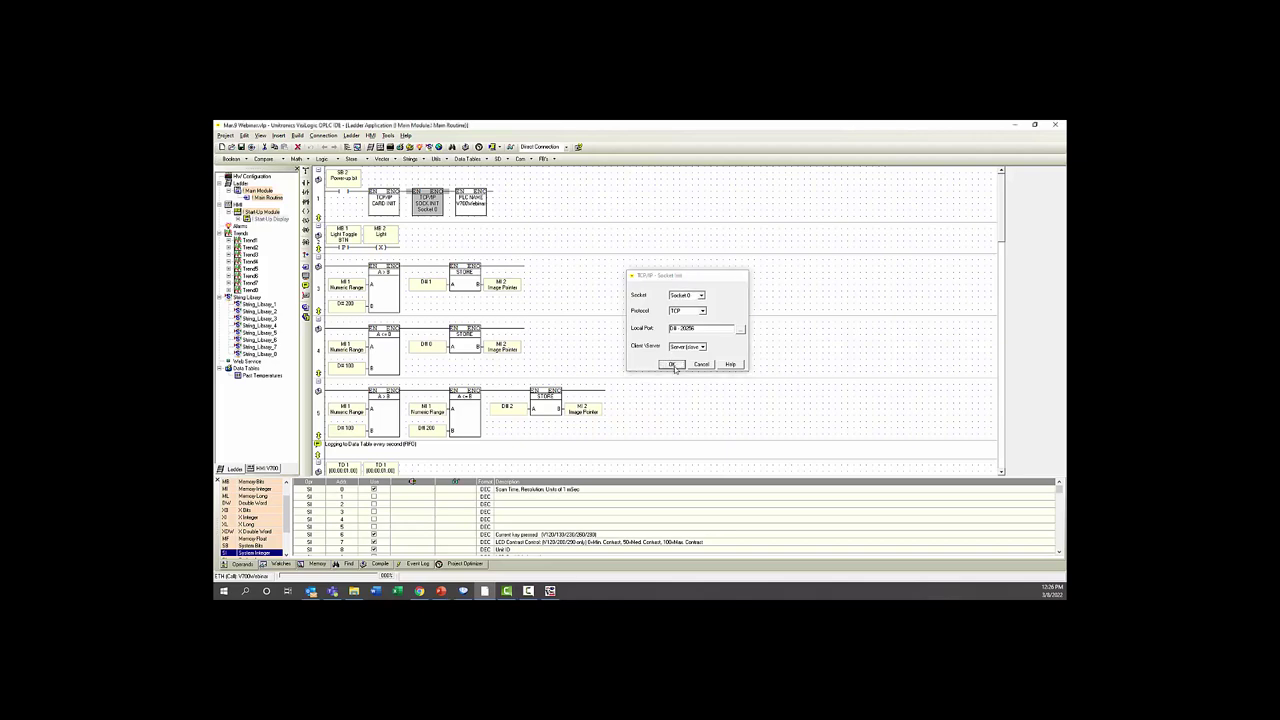
Open the PLC NAME block and close it, keeping the name V700Webinar
double_click(473, 207)
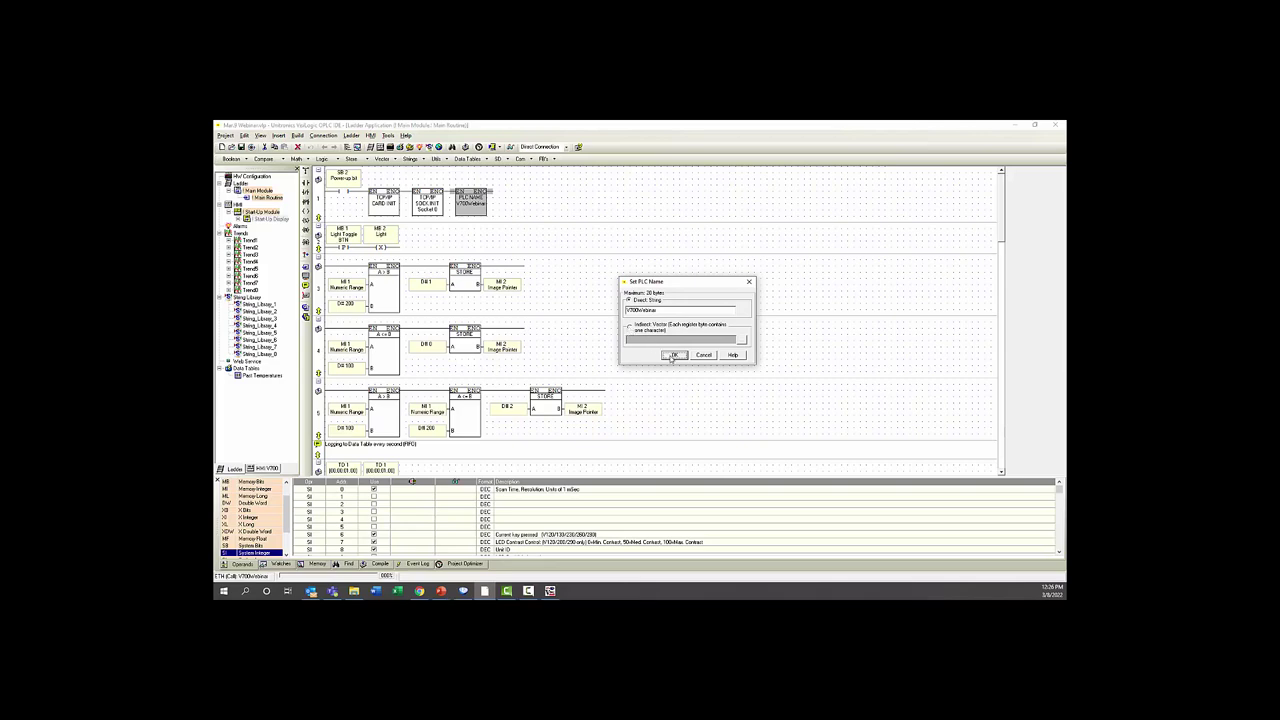
click(673, 357)
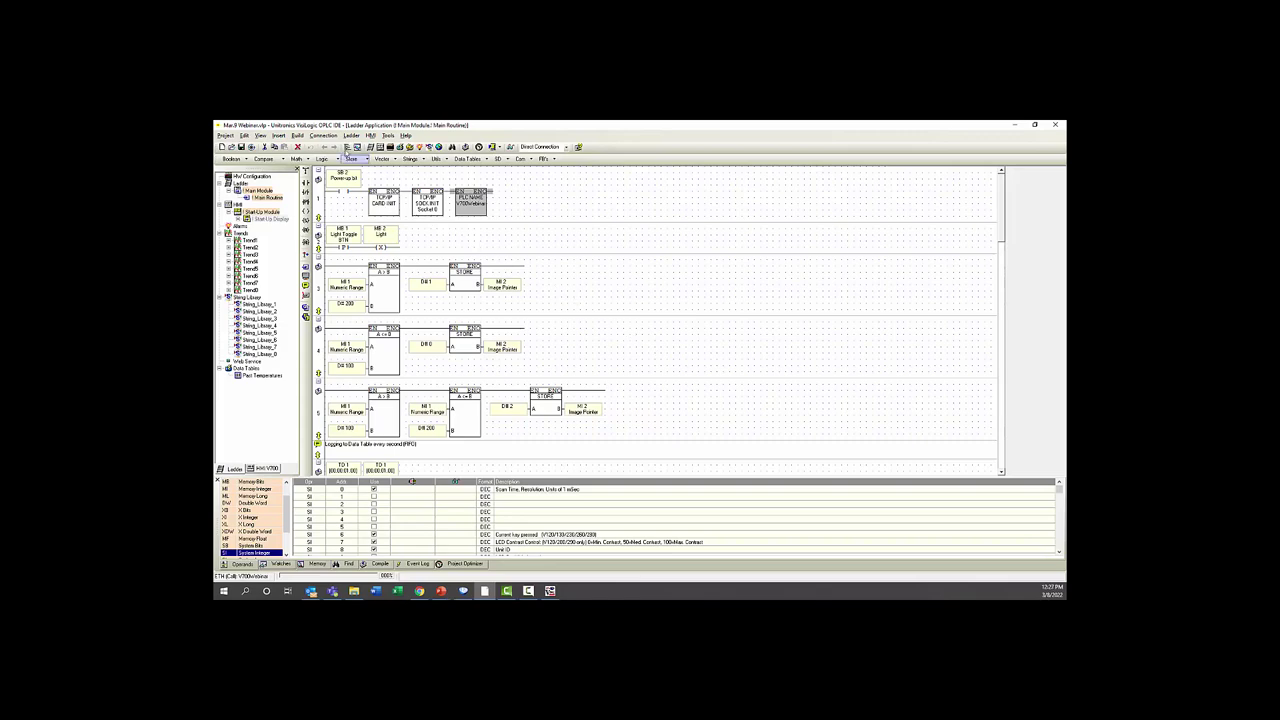
Set the Communication & OS connection type to TCP/IP (Card) and bring up its project settings
click(329, 135)
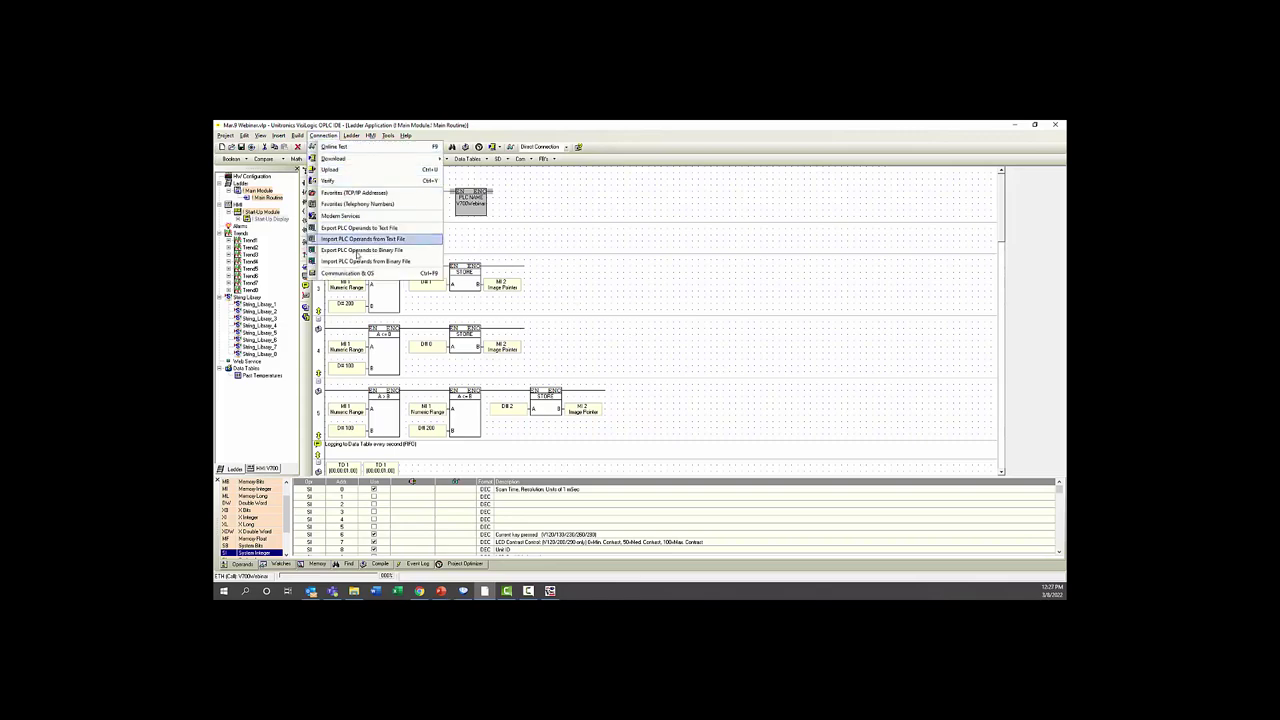
click(357, 273)
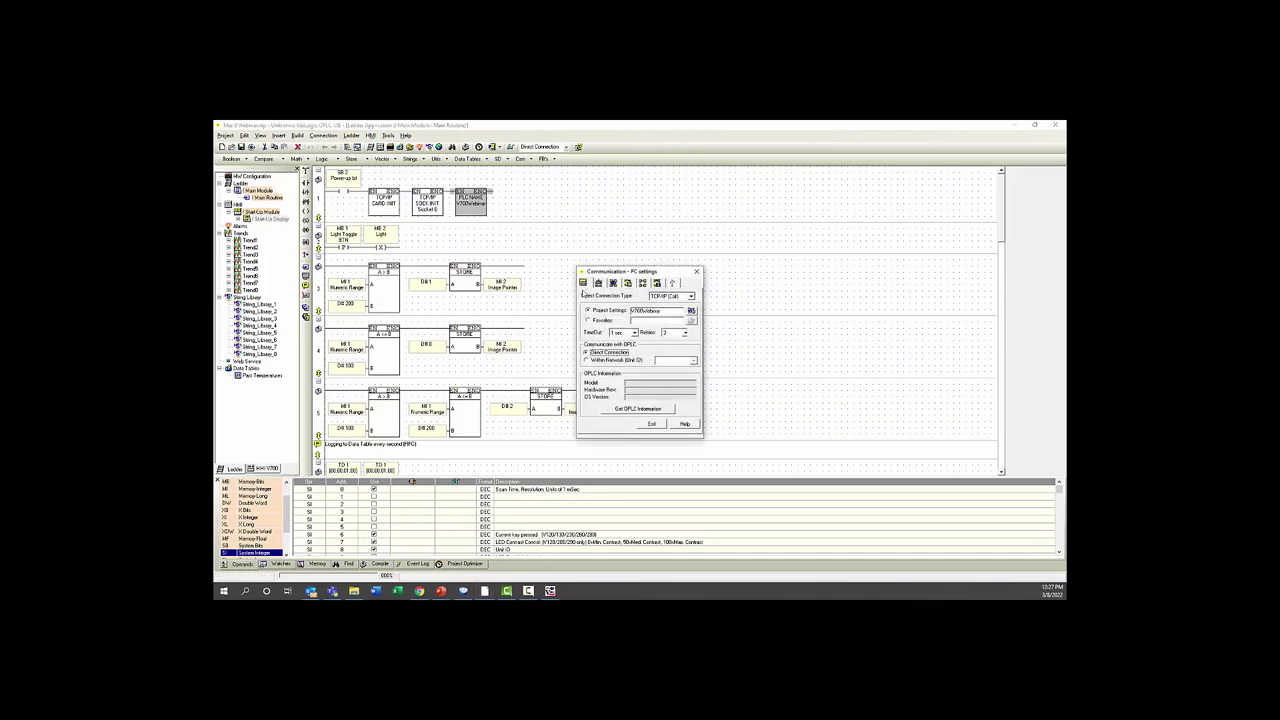
click(665, 297)
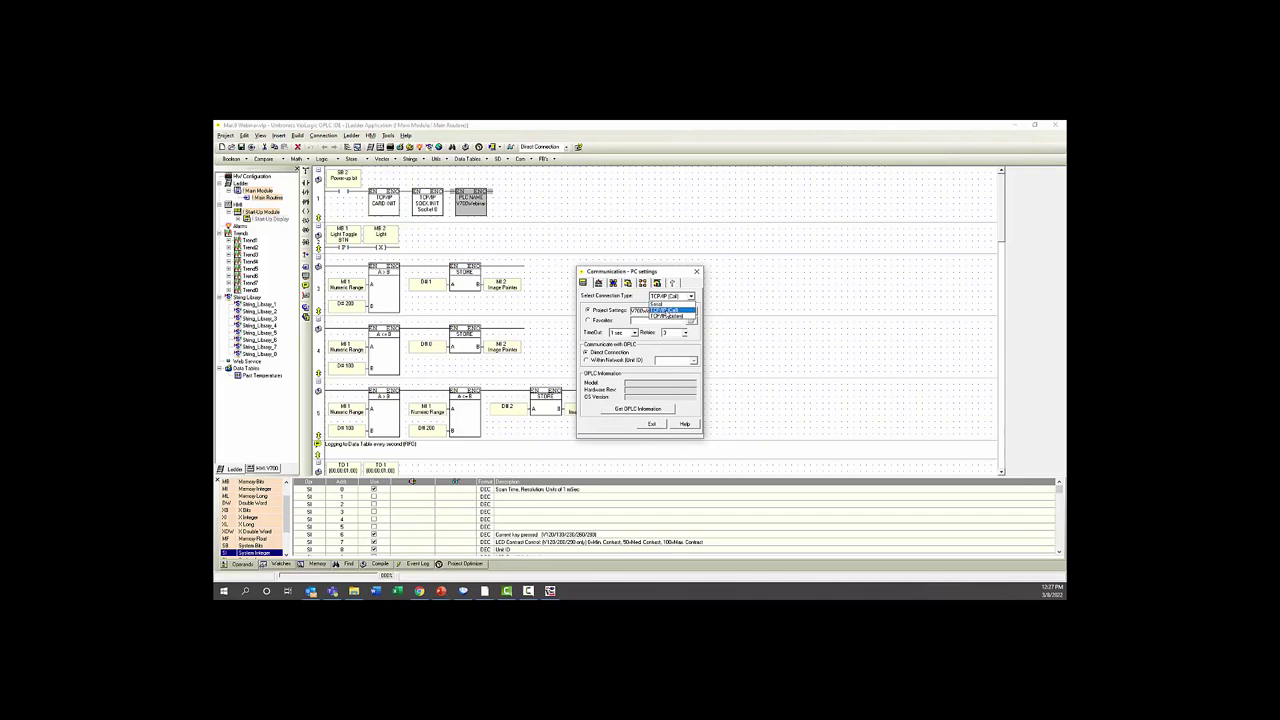
click(668, 311)
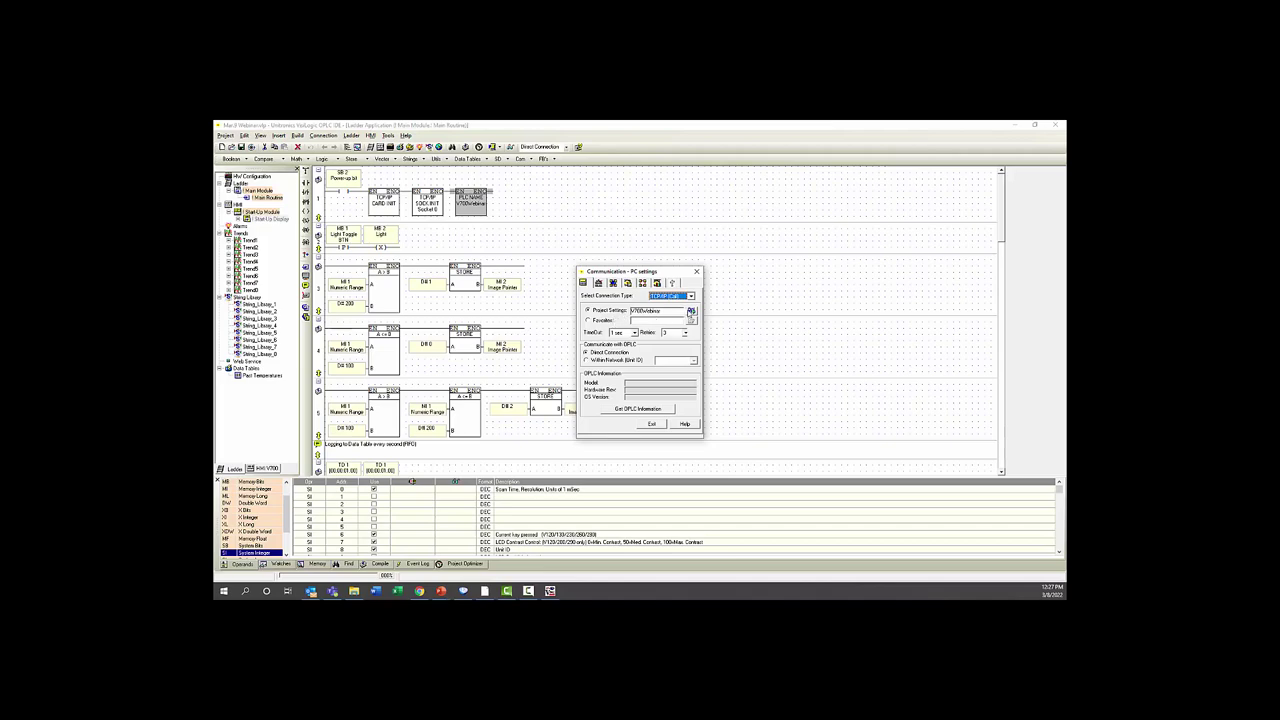
click(690, 311)
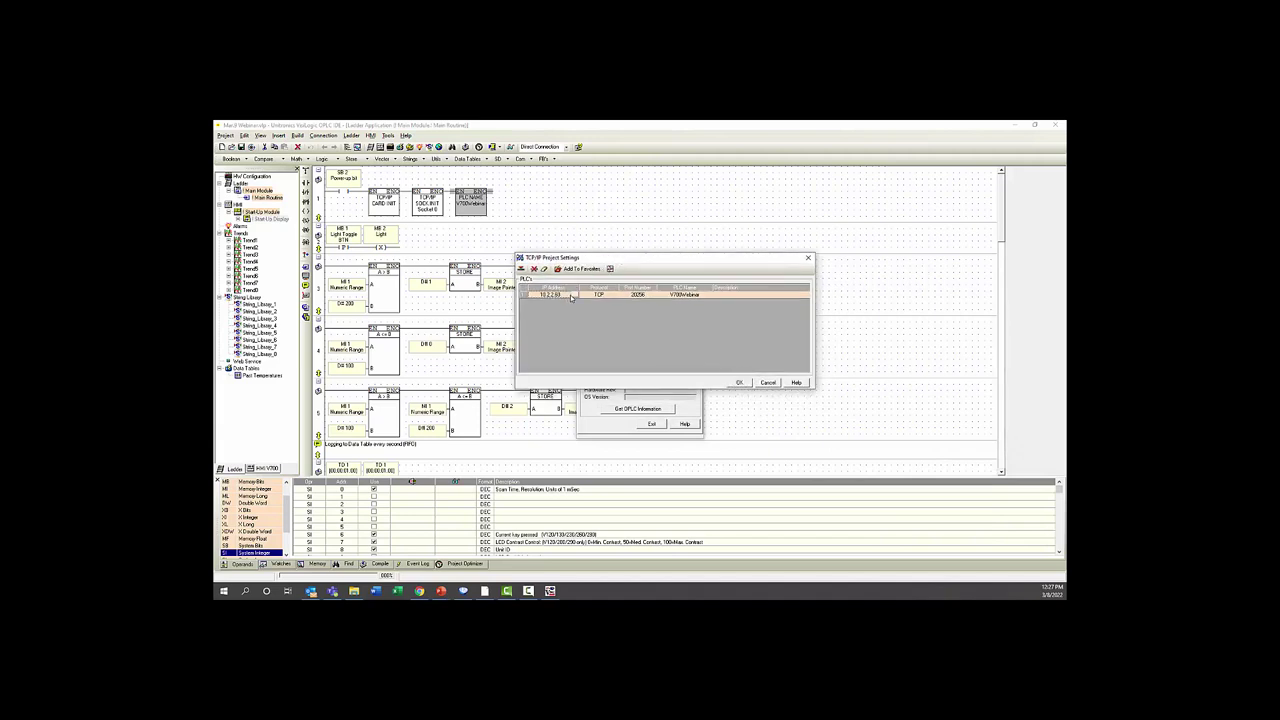
Keep the 10.2.2.60 PLC entry on TCP protocol, port 20256, and confirm
click(574, 296)
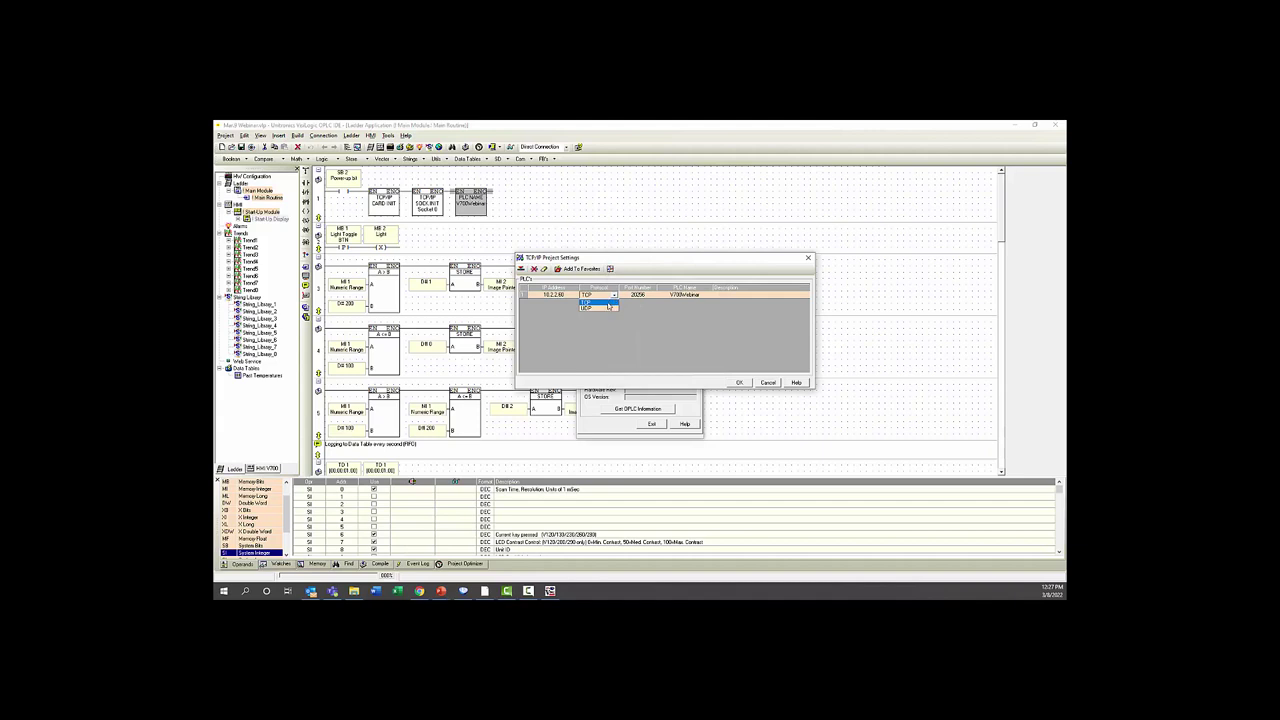
click(600, 302)
click(647, 296)
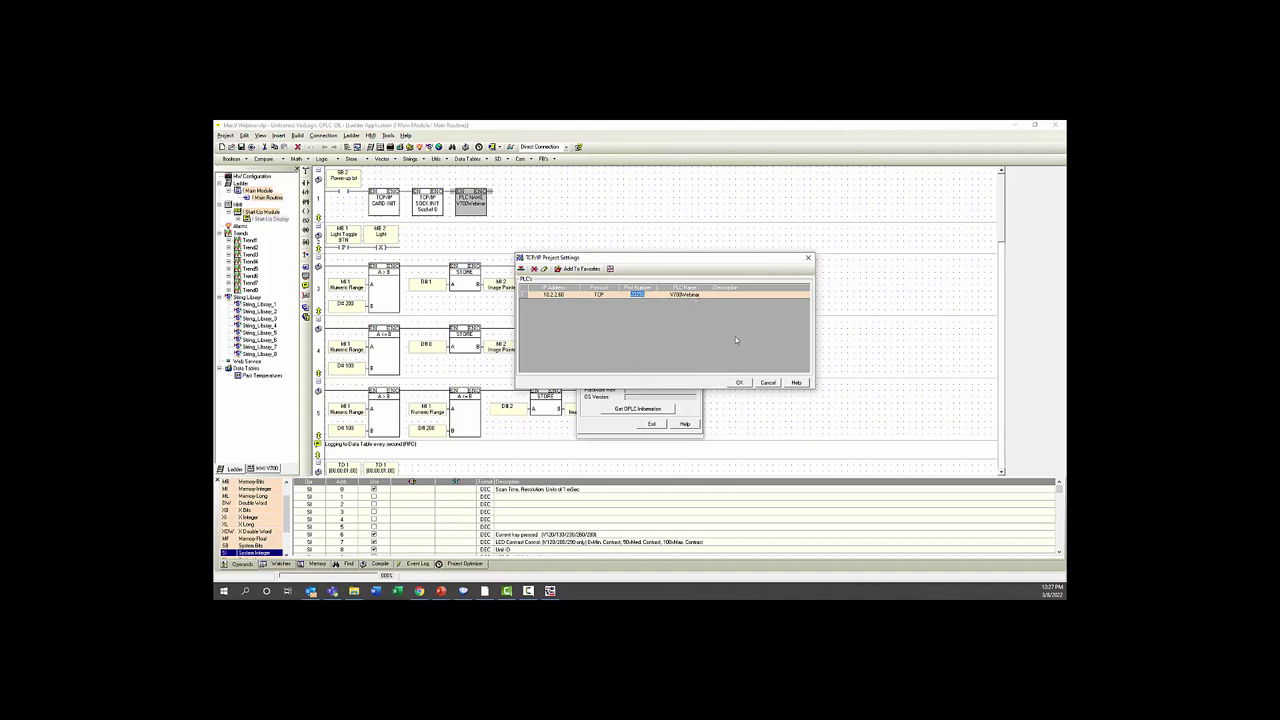
click(741, 383)
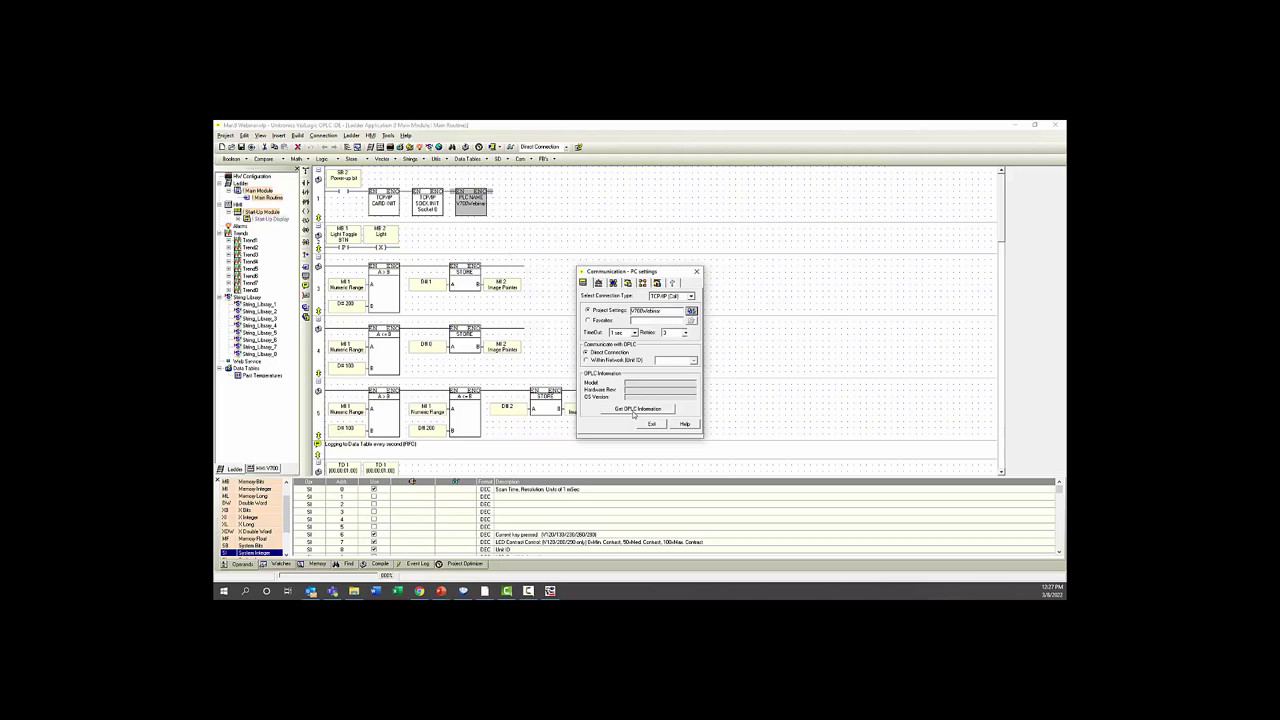
Read the controller as V700-T20BJ with its OS version, then exit the settings
click(634, 410)
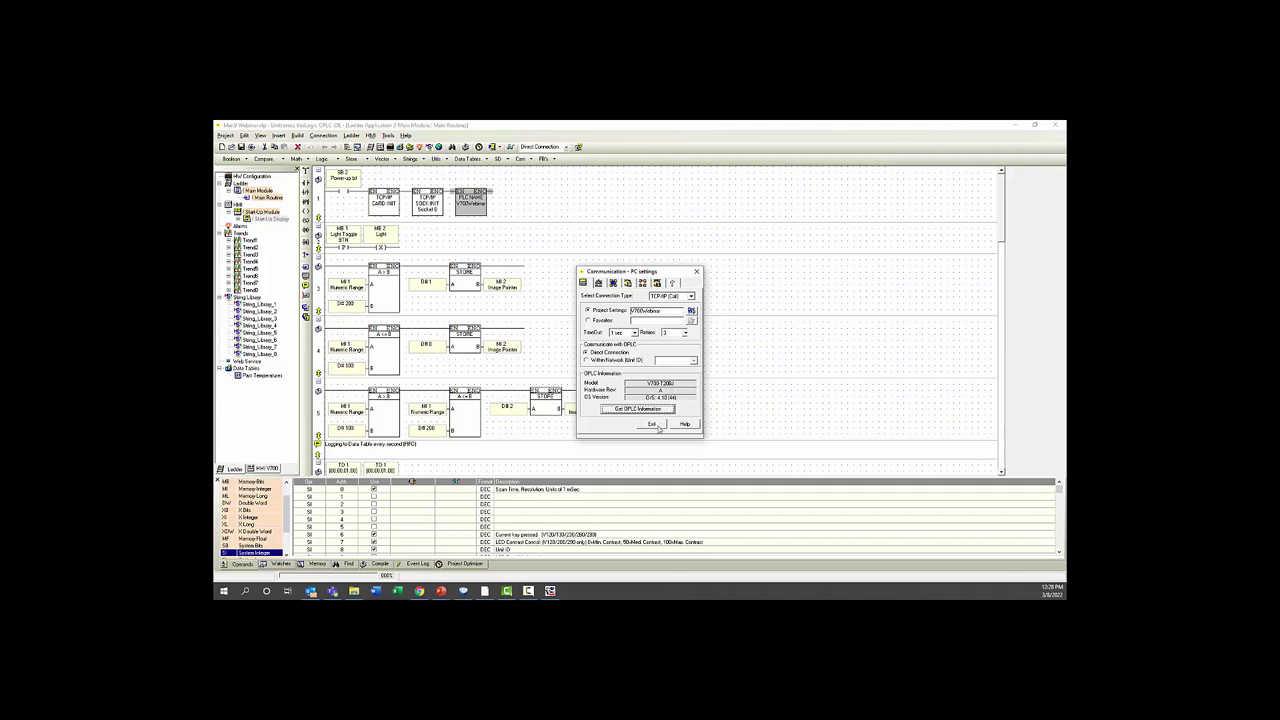
click(660, 424)
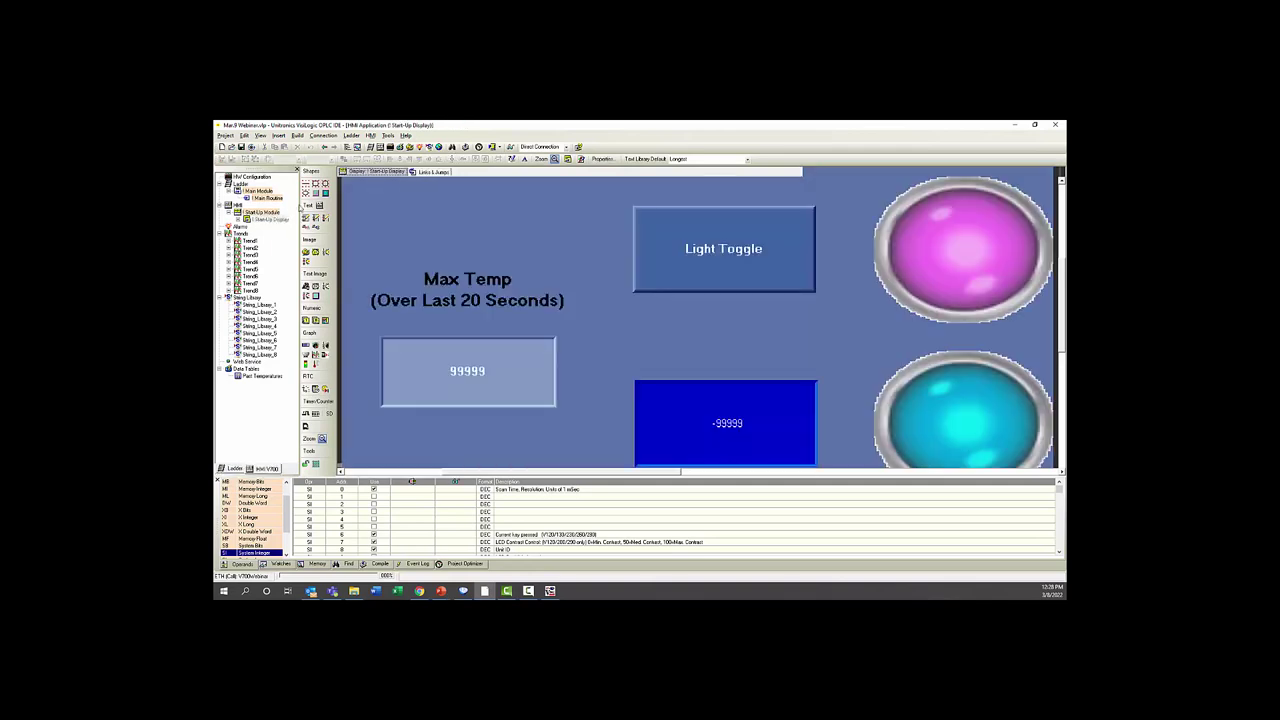
Switch the project into online test mode from the toolbar
click(510, 147)
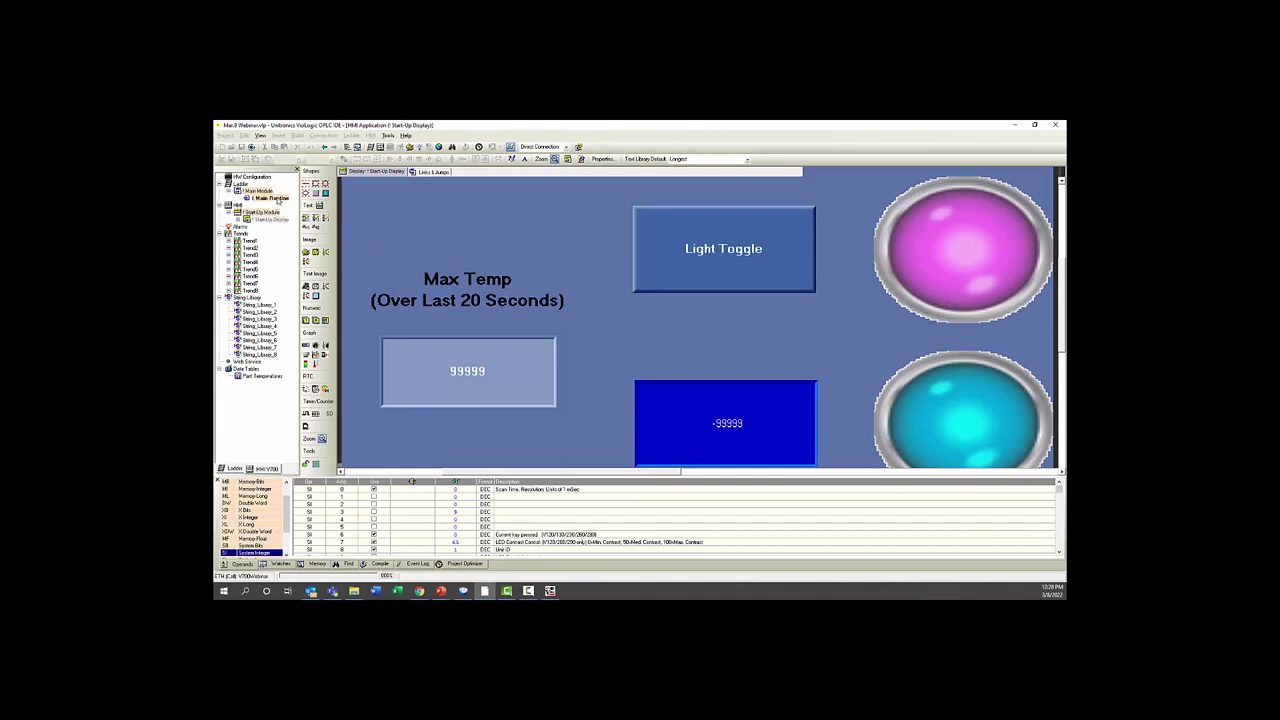
Open Main Routine, show the PLC's current HMI display, and open Vision 700 remote access
double_click(272, 198)
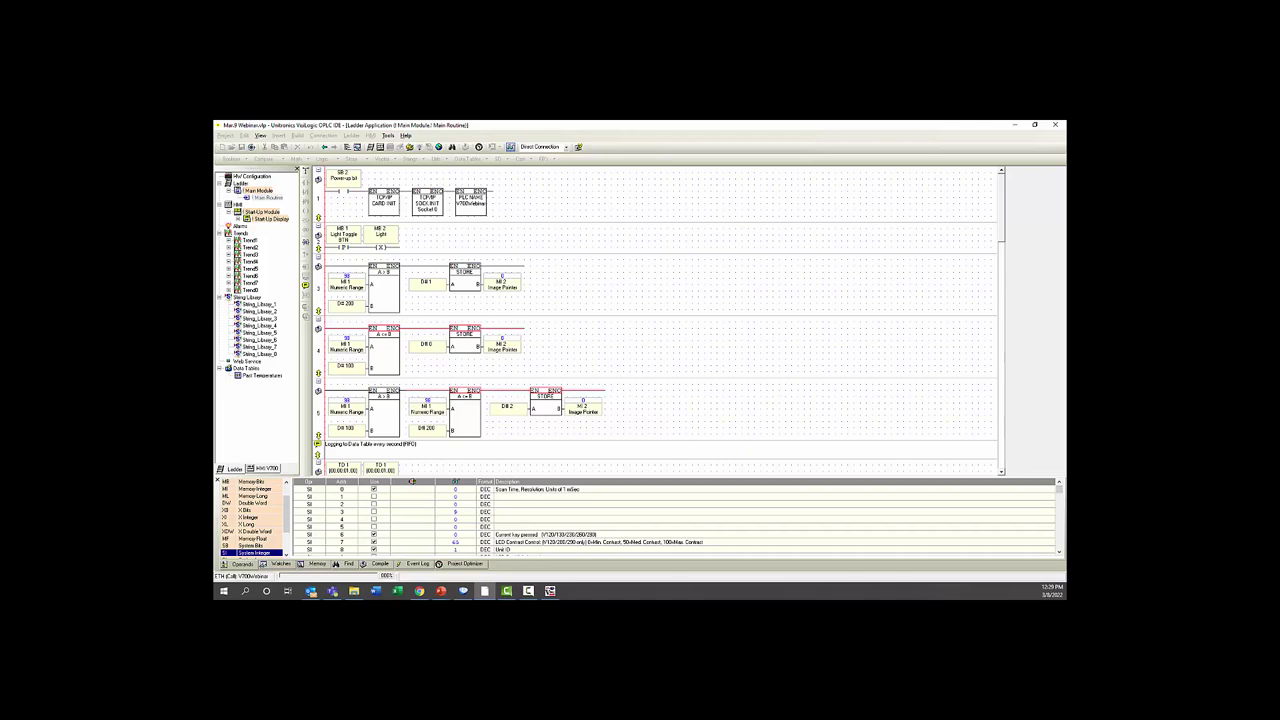
drag(1058, 330, 870, 316)
drag(784, 288, 600, 186)
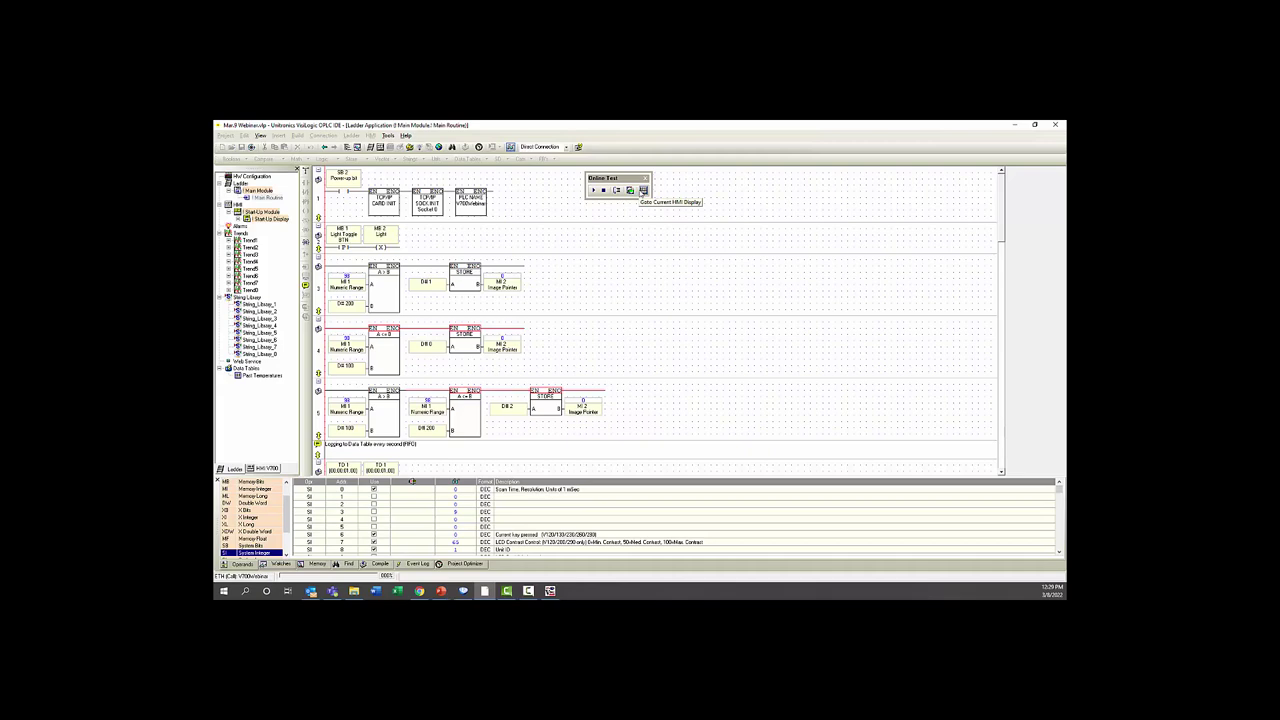
click(643, 190)
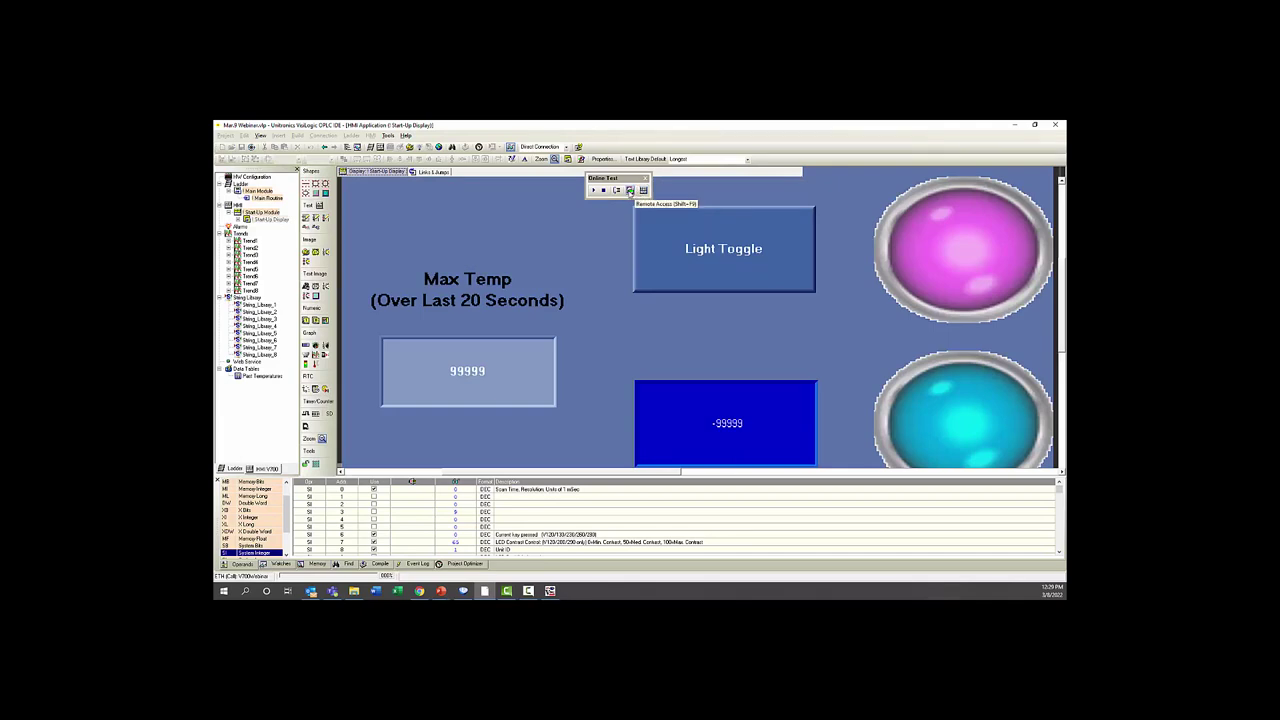
click(630, 191)
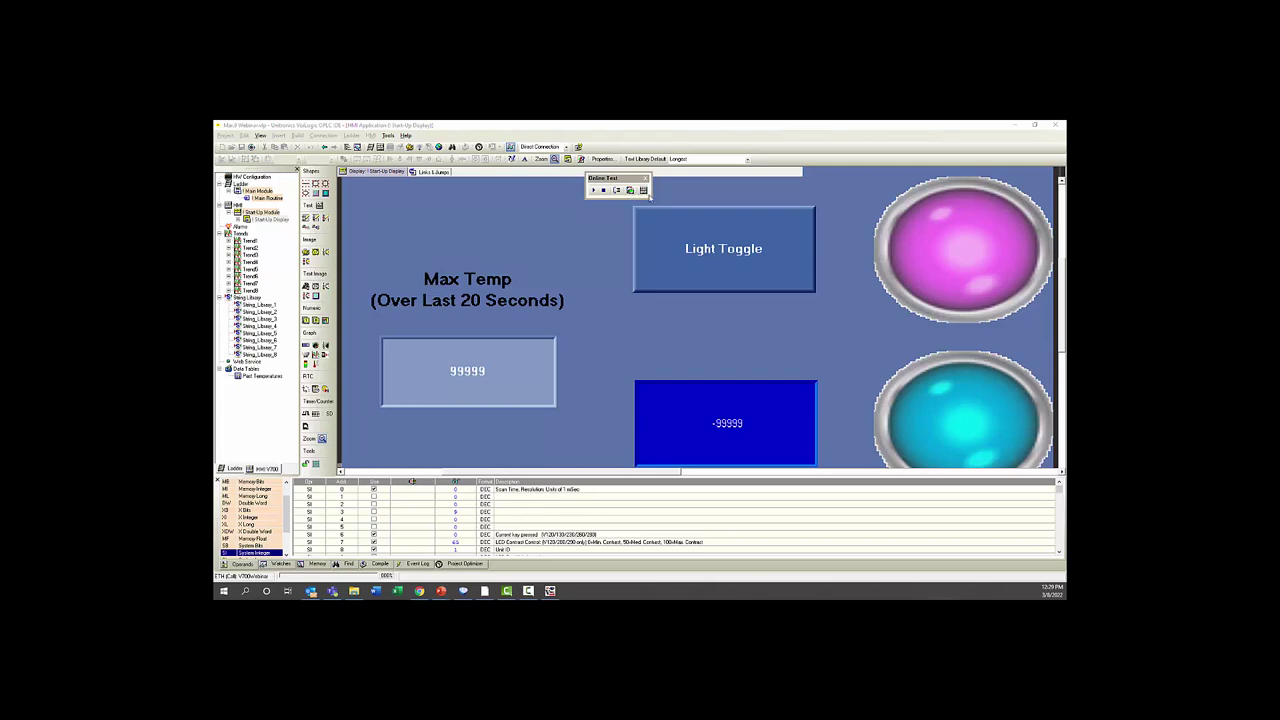
Center the Vision 700 remote panel and toggle the light on and off
mouse_move(1055, 342)
mouse_down()
mouse_move(896, 350)
mouse_move(553, 218)
mouse_up()
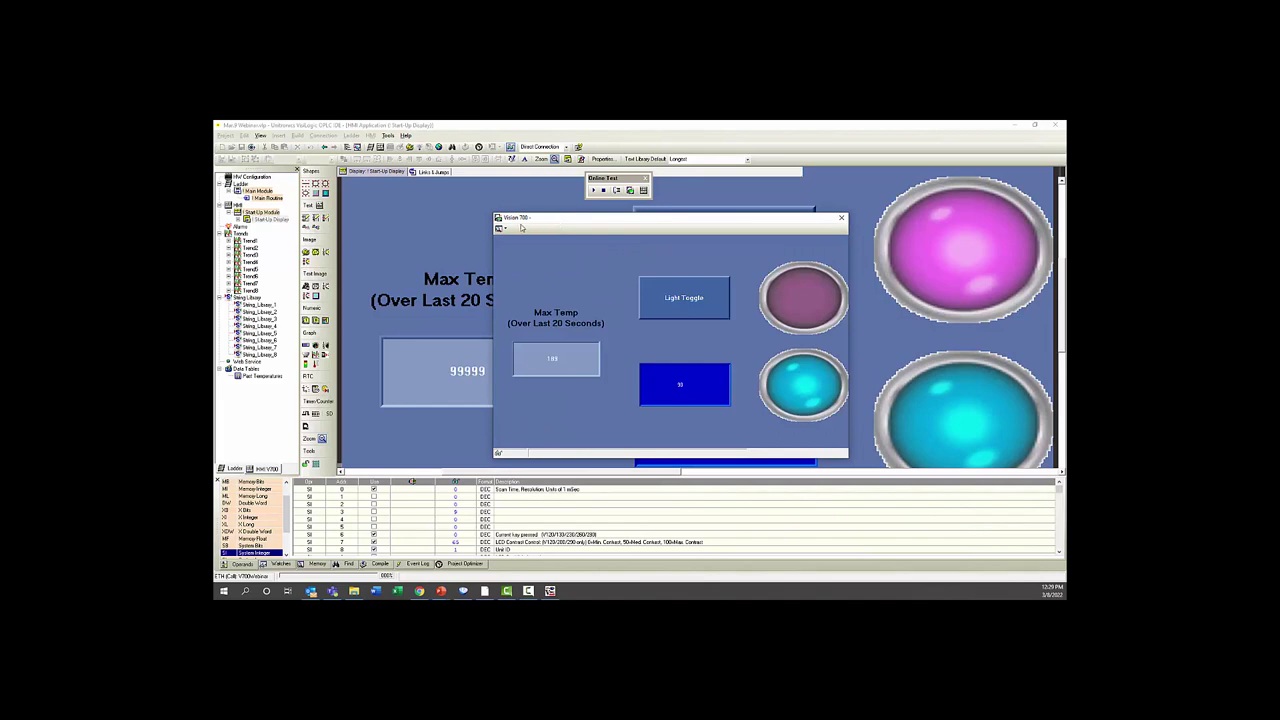
drag(550, 218, 524, 203)
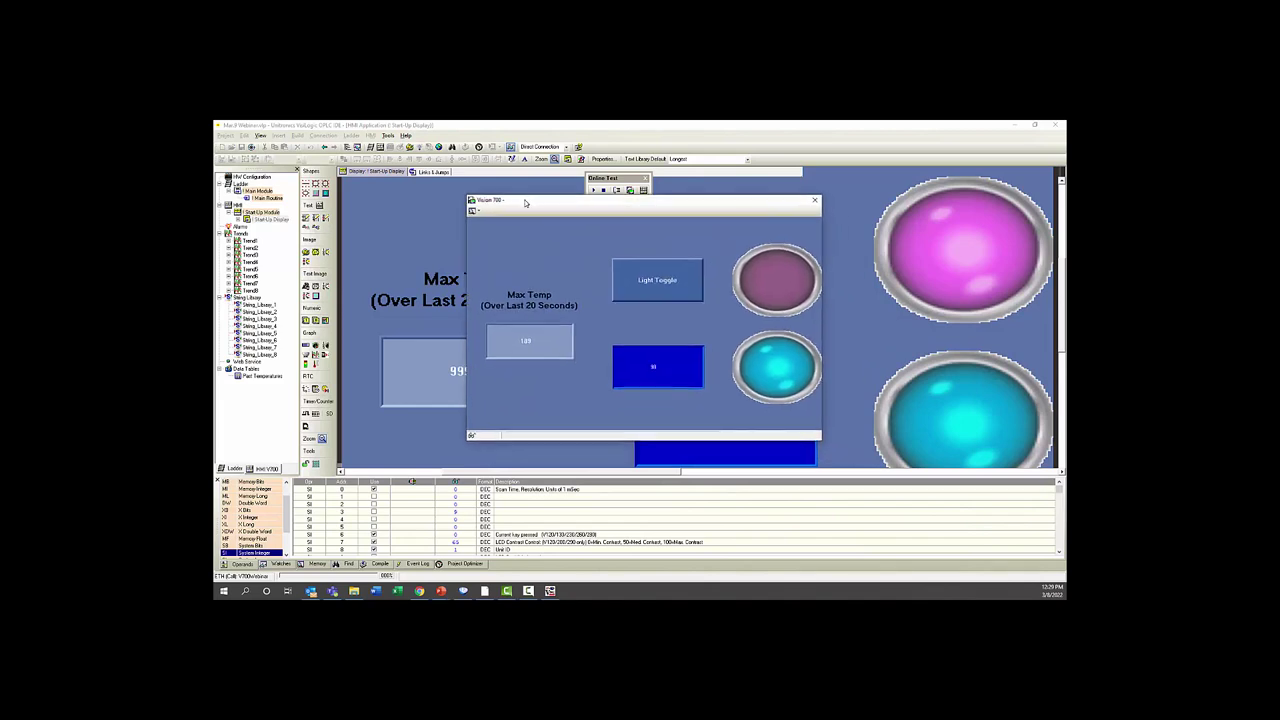
click(667, 282)
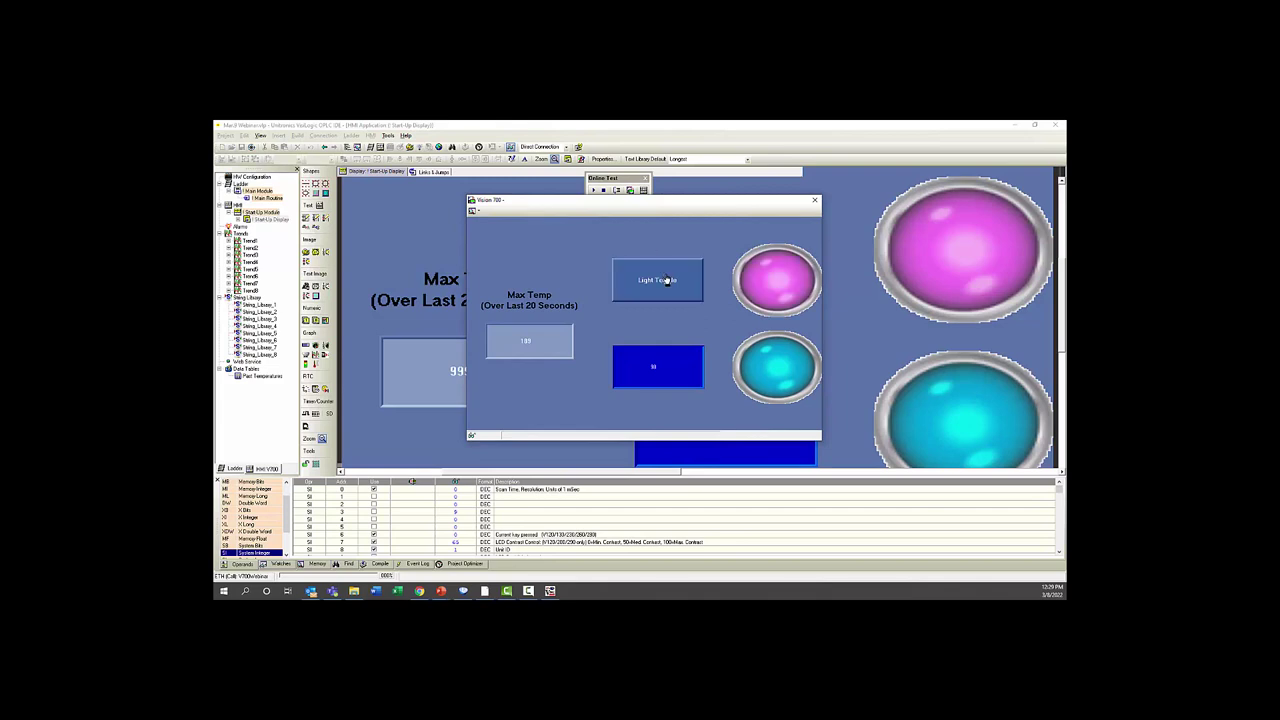
click(667, 282)
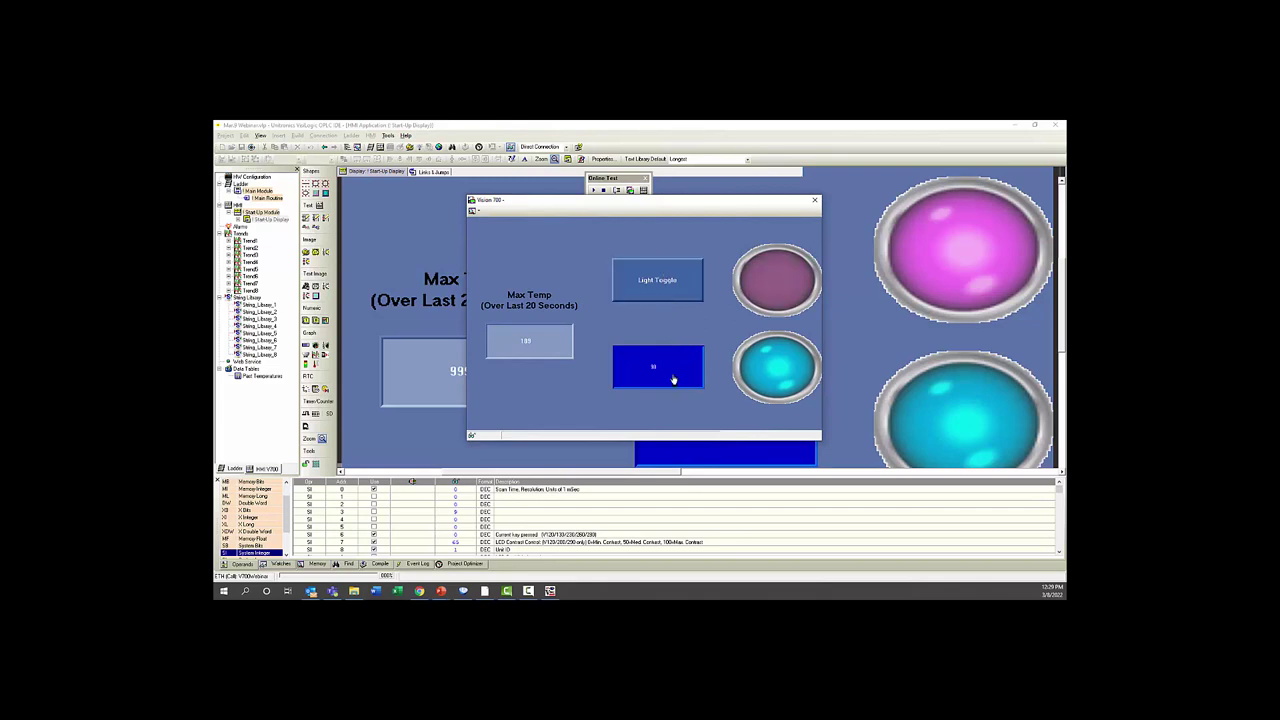
Set Variable 6 to 178 on the remote panel, then toggle the light on and off again
click(672, 376)
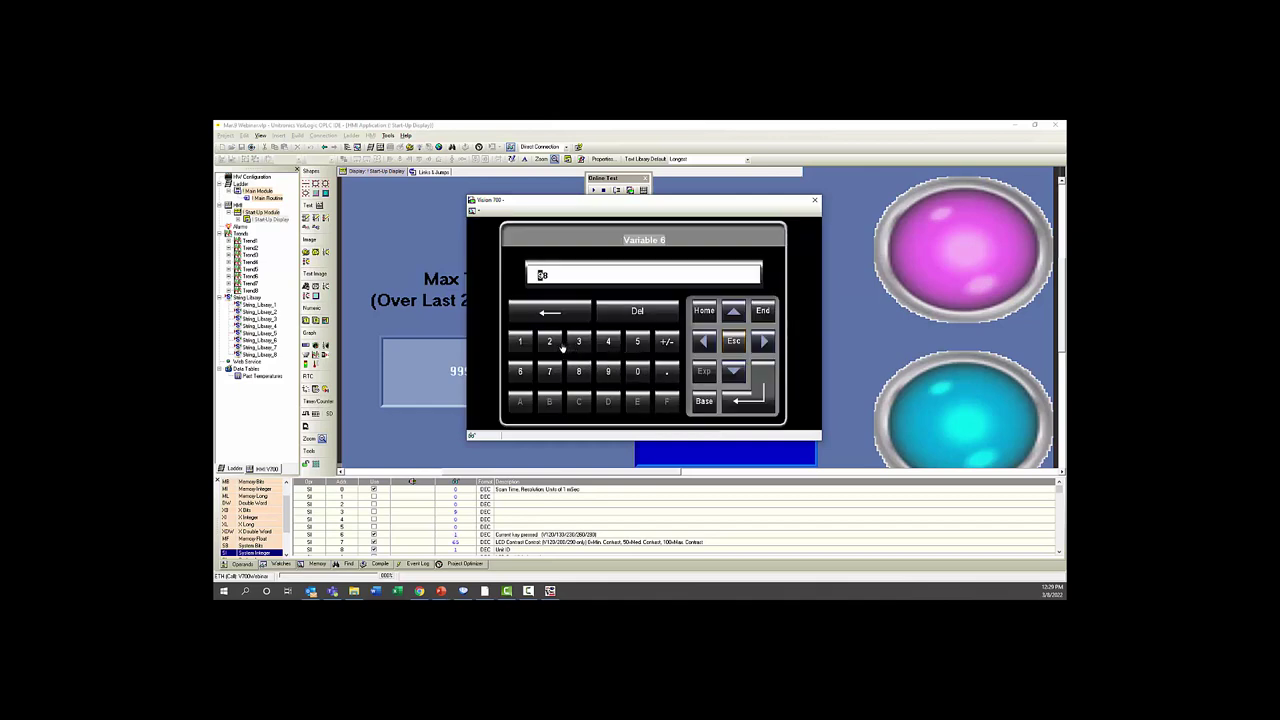
click(524, 342)
click(553, 374)
click(581, 374)
click(758, 396)
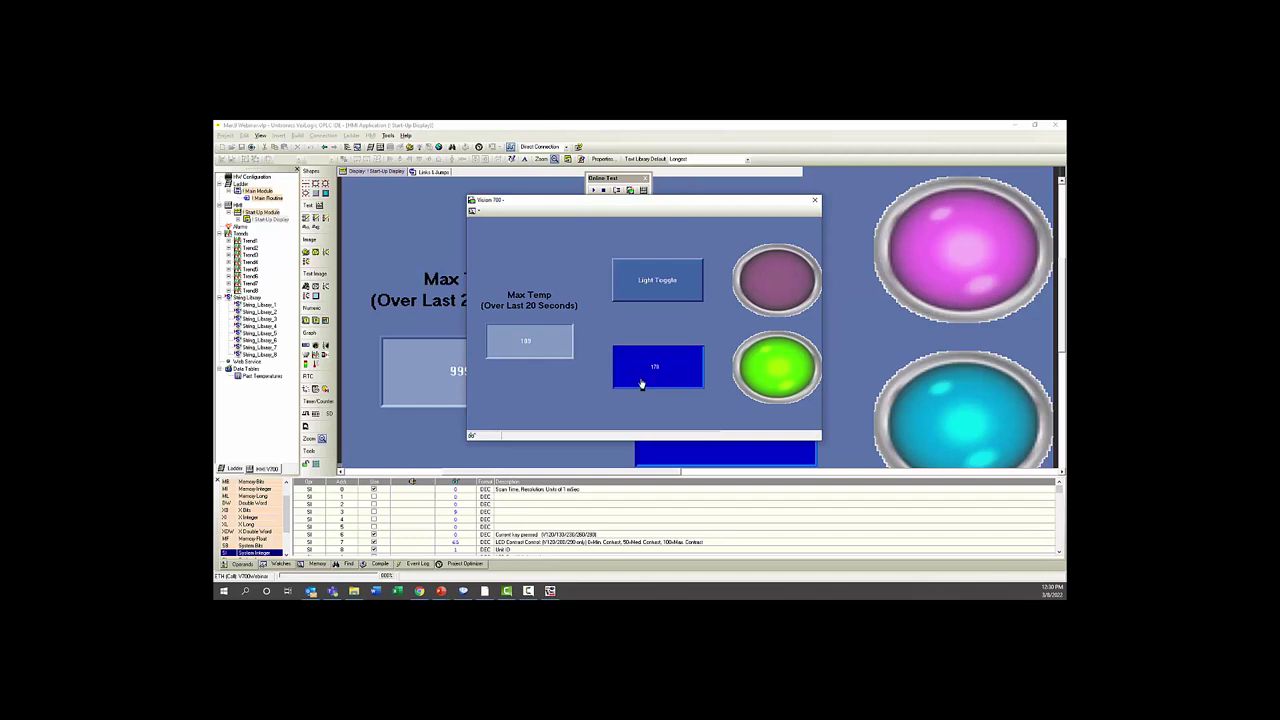
click(669, 291)
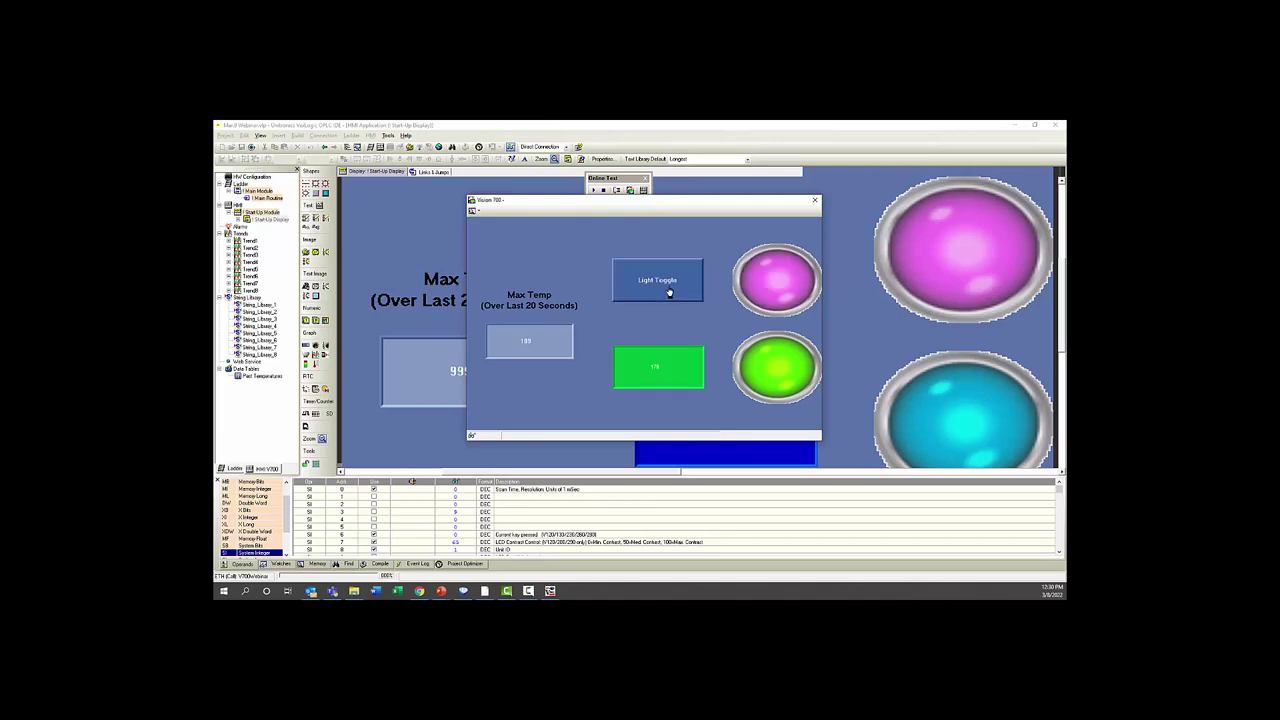
click(669, 292)
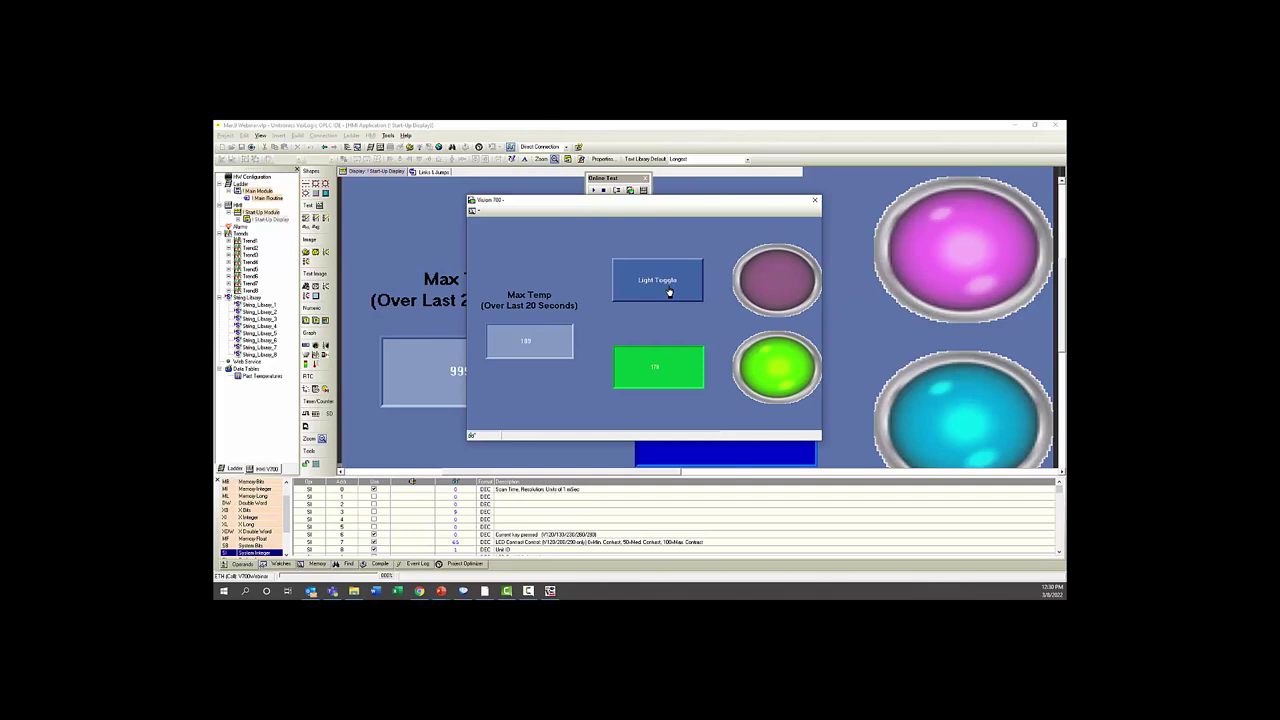
Set Variable 6 to 849 on the remote panel, then close the Vision 700 simulator
click(662, 371)
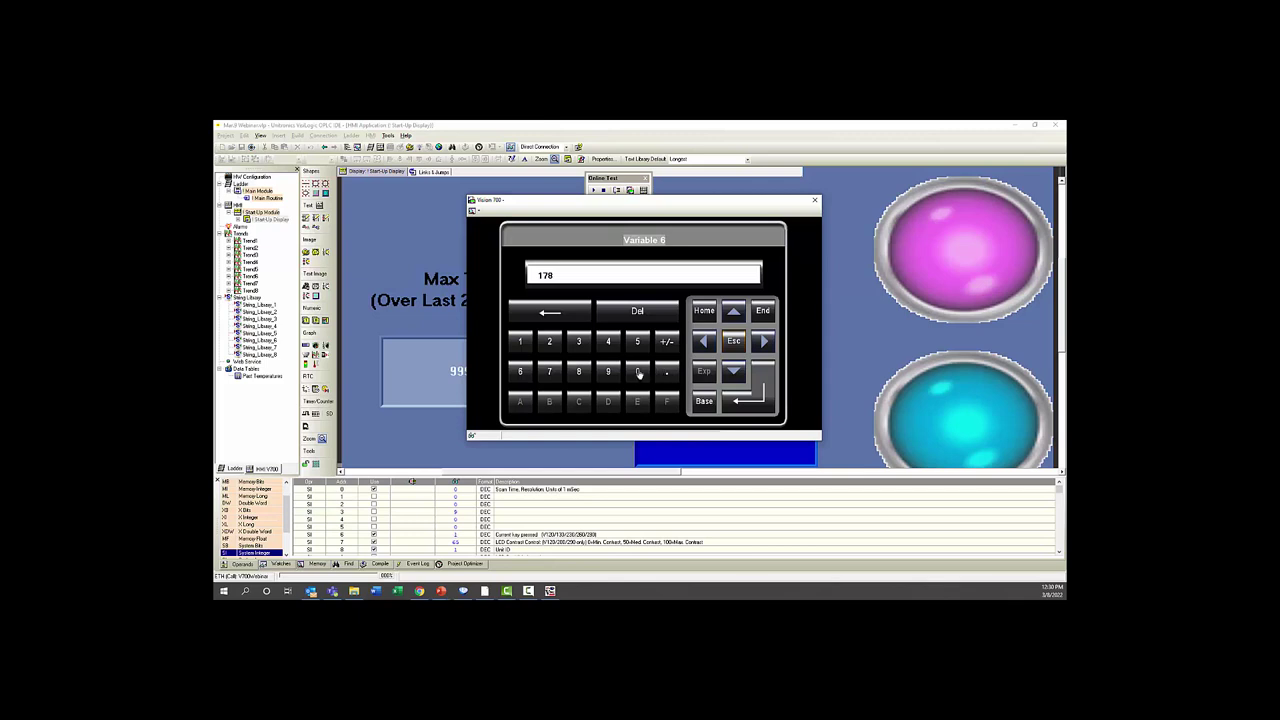
click(580, 373)
click(608, 344)
click(609, 372)
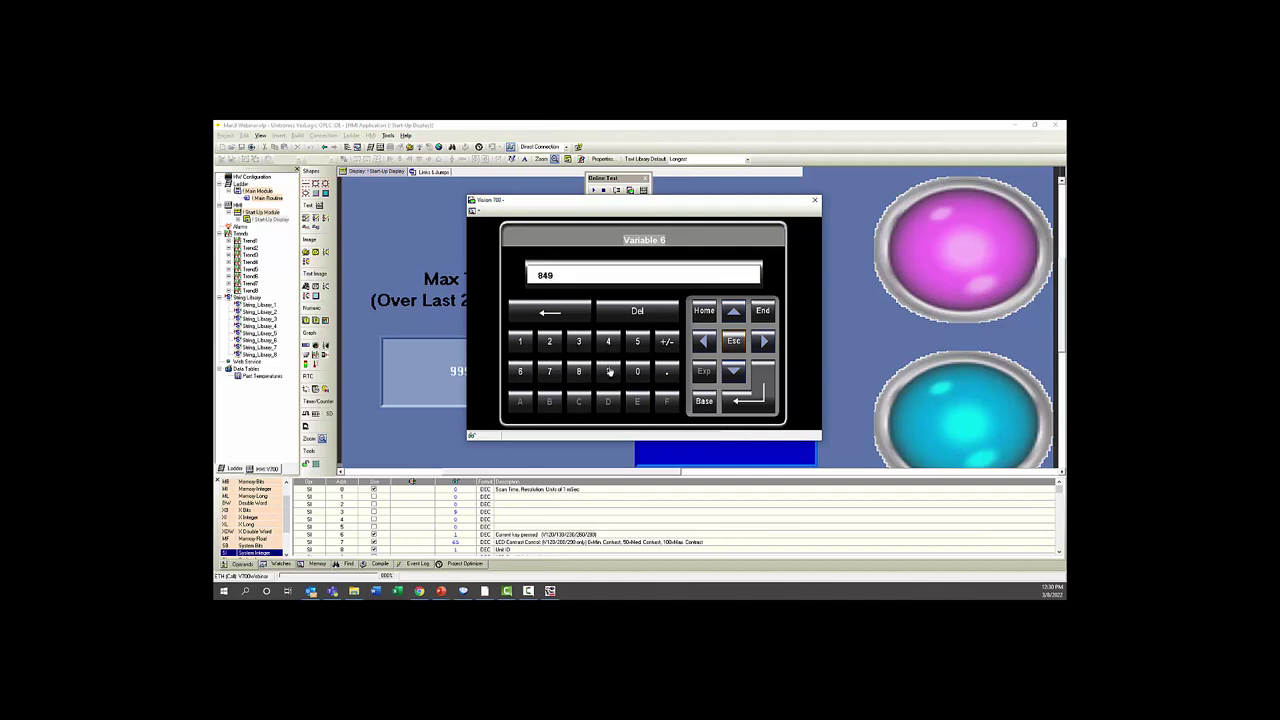
click(750, 401)
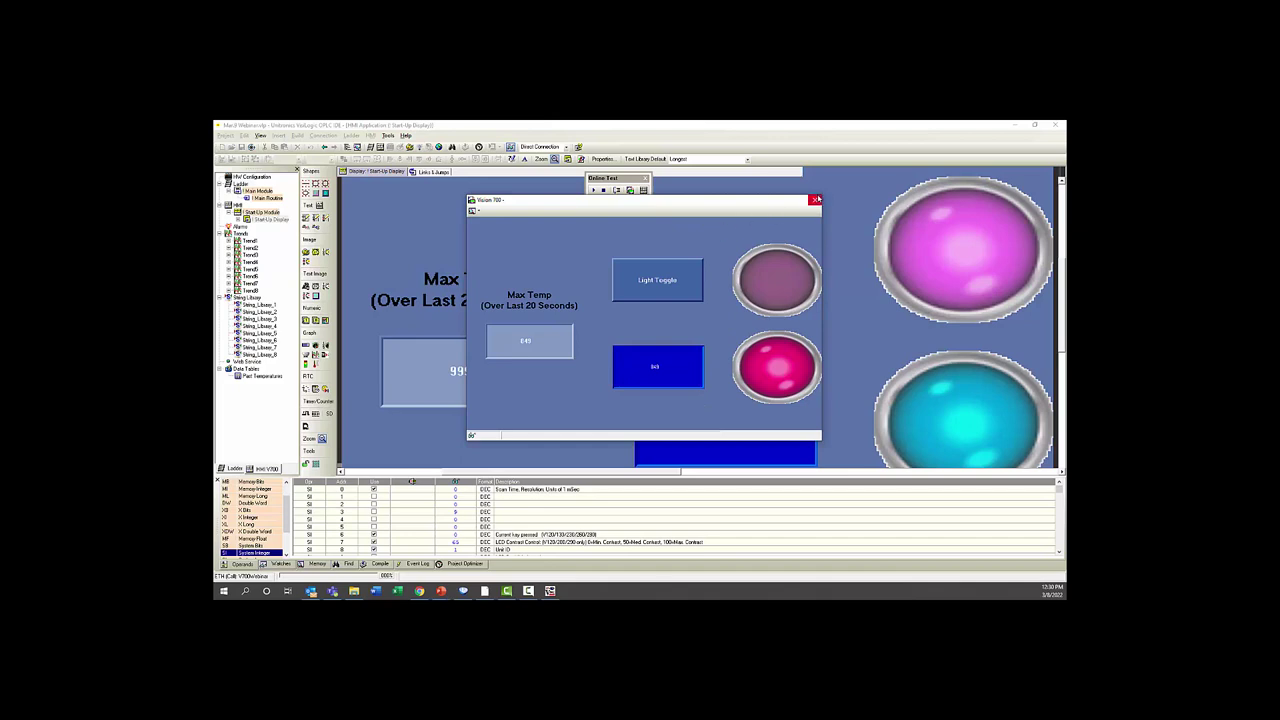
click(815, 201)
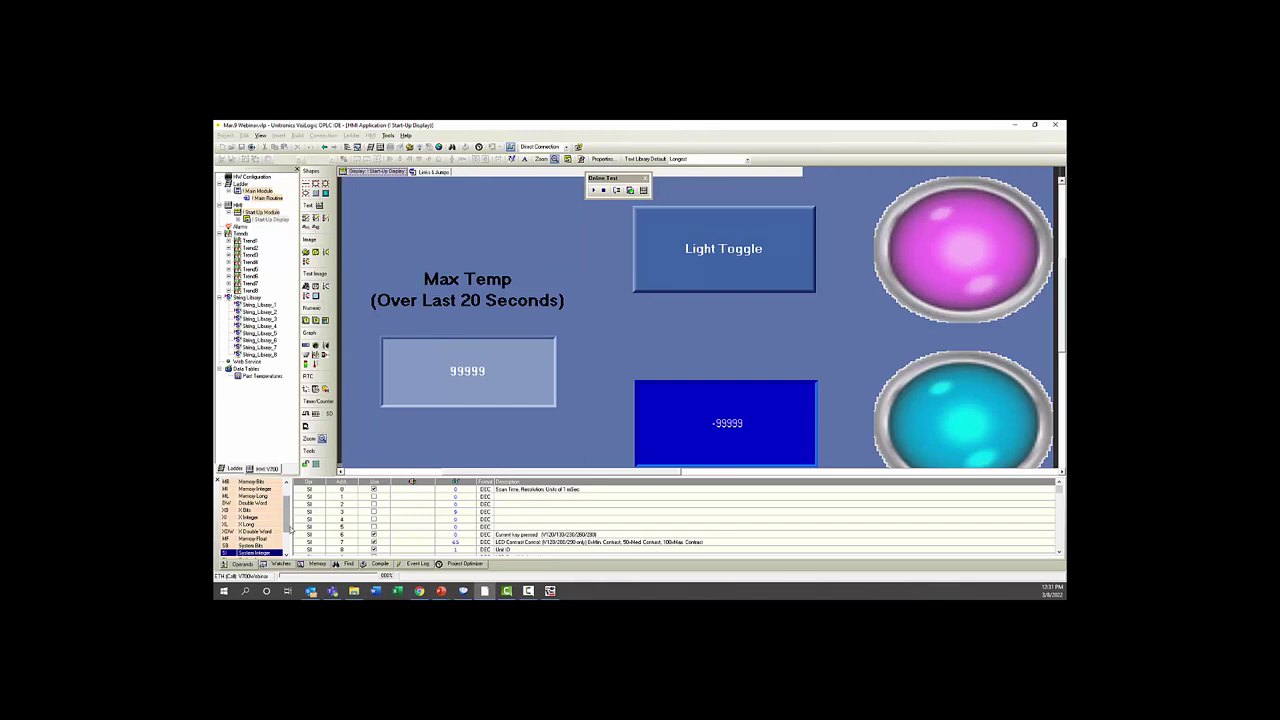
Search Windows for 'data' and launch DataXport from its context menu
click(246, 591)
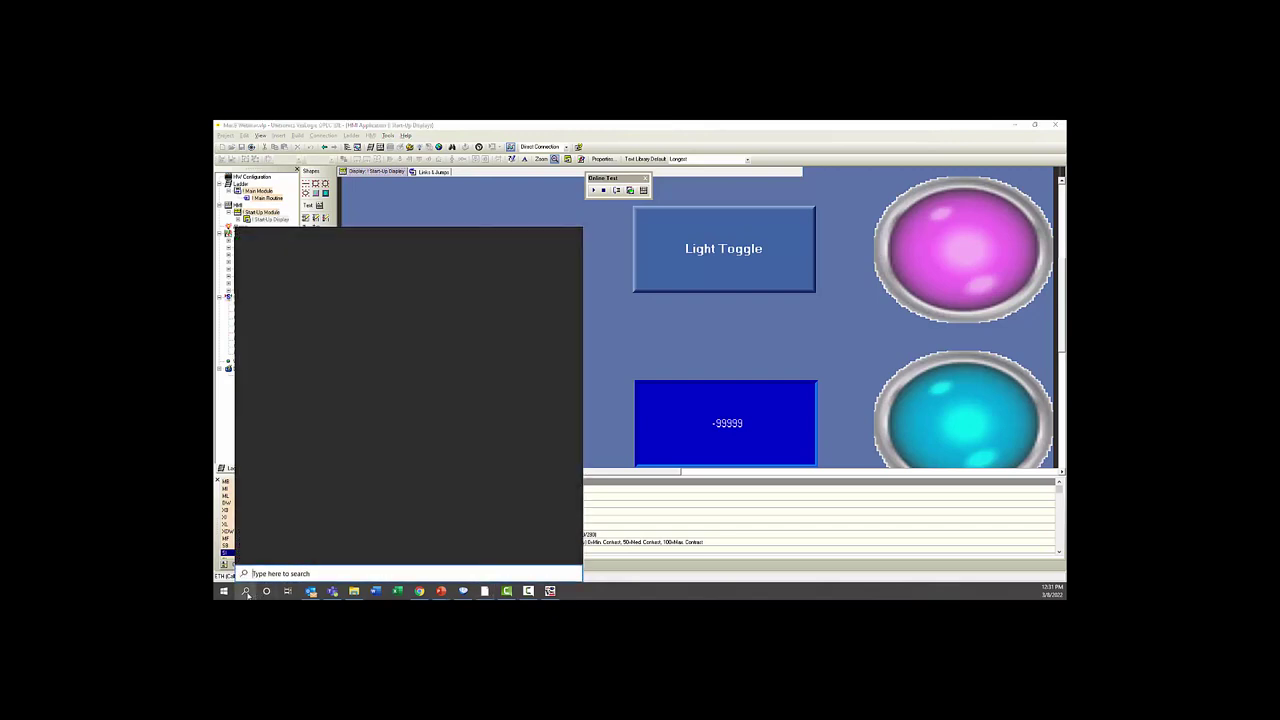
text(data)
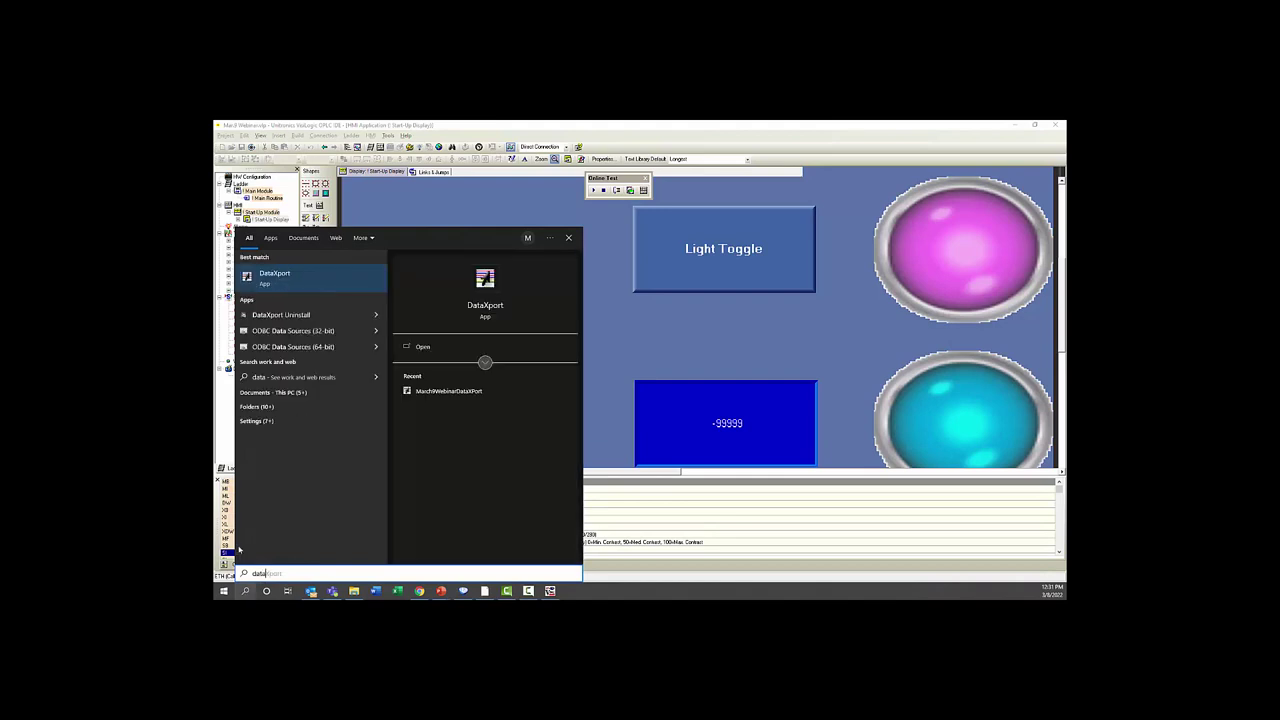
right_click(282, 285)
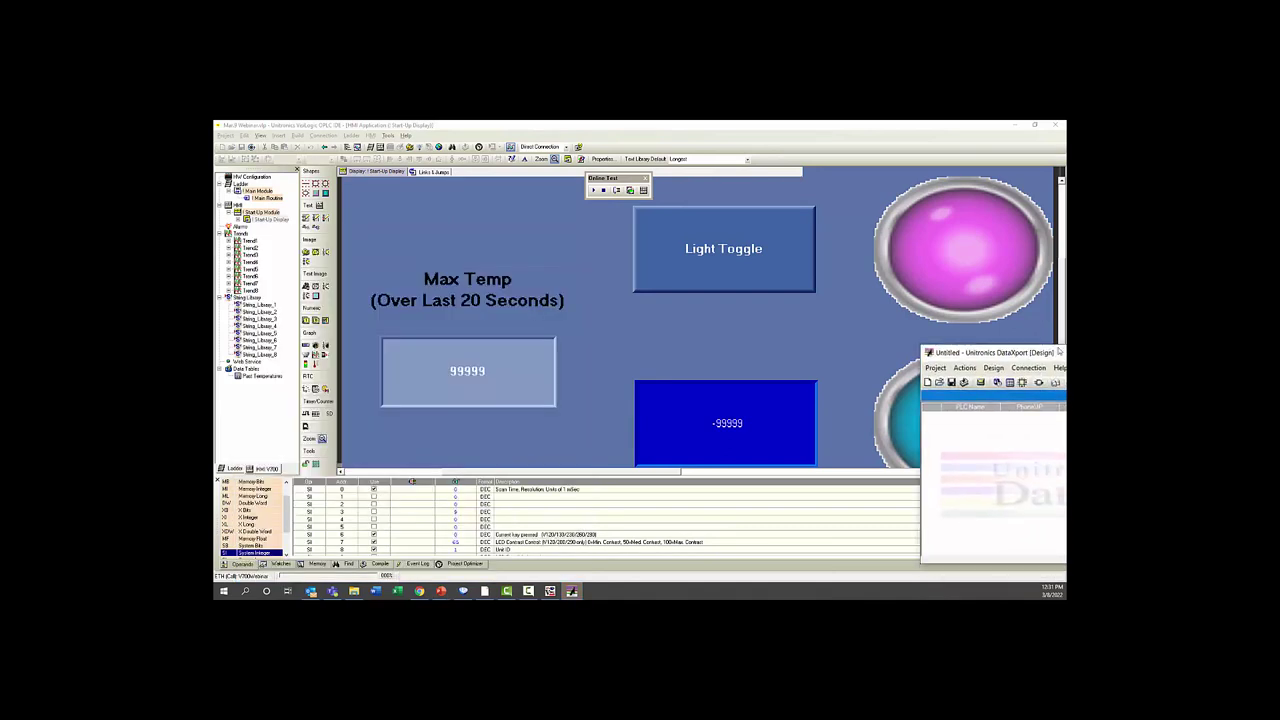
Open the March9WebinarDataXPort project without saving the untitled one
drag(973, 375, 608, 258)
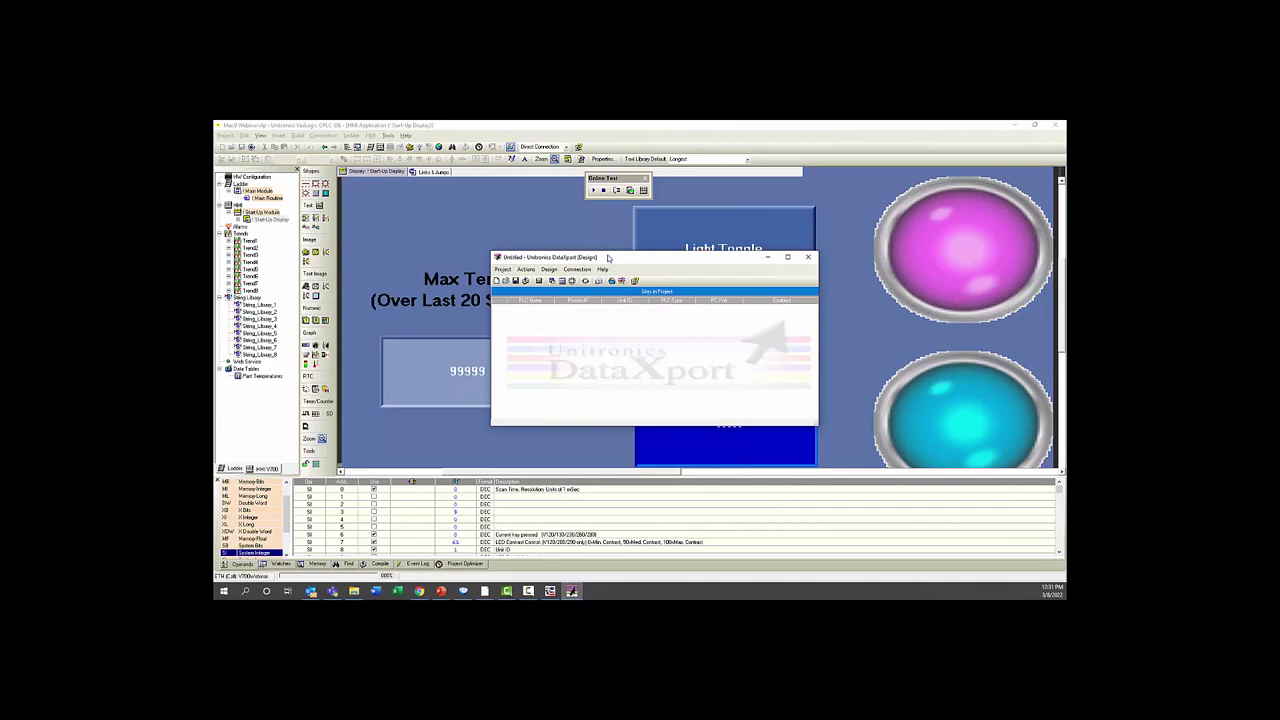
click(503, 270)
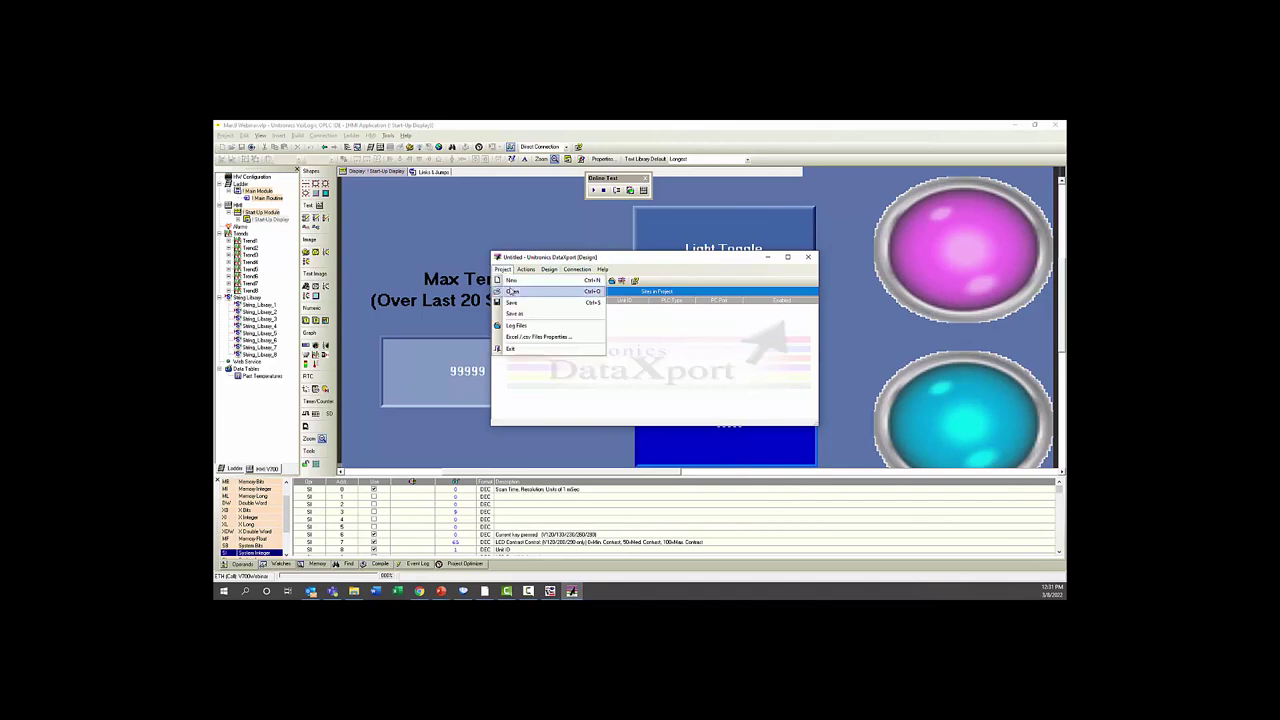
click(510, 291)
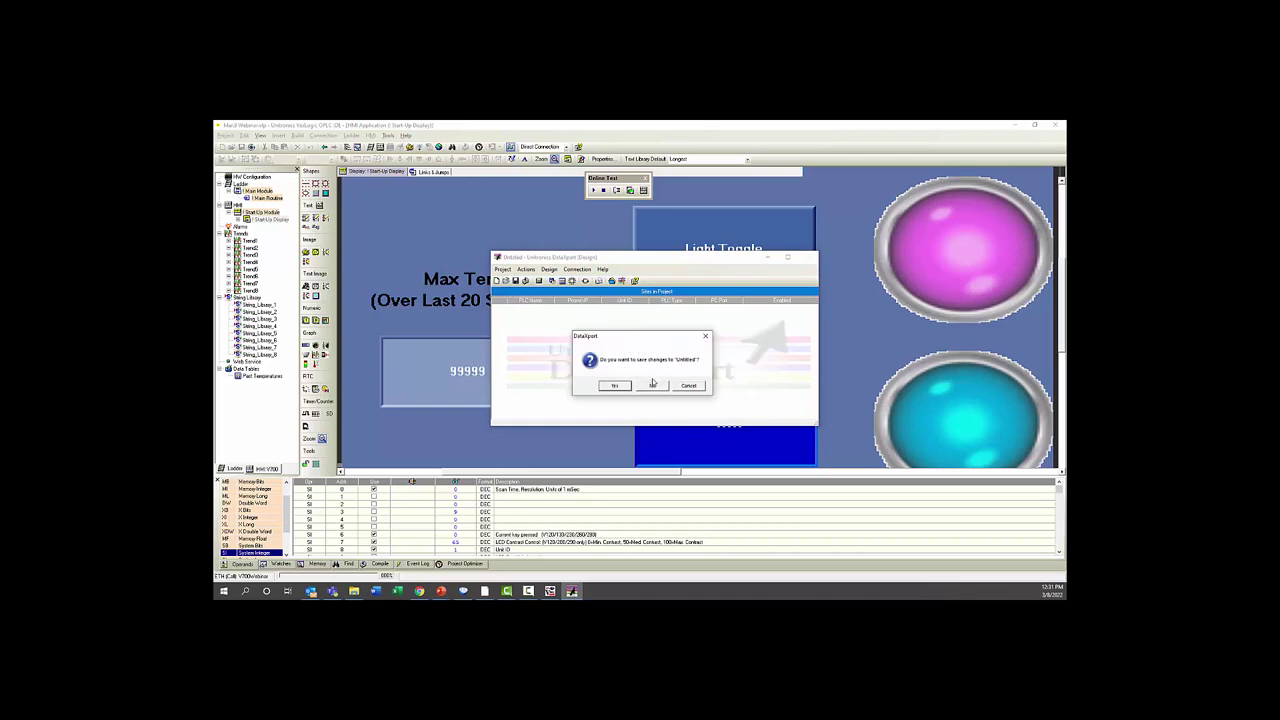
click(652, 385)
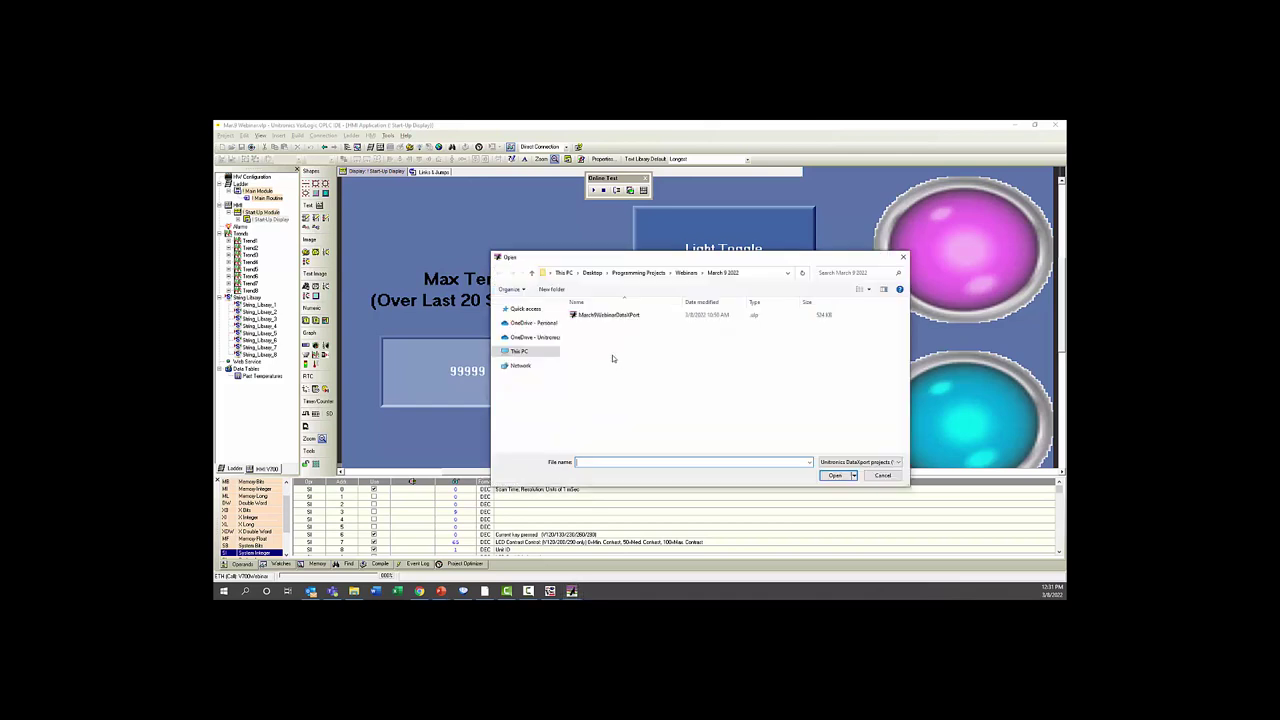
click(614, 316)
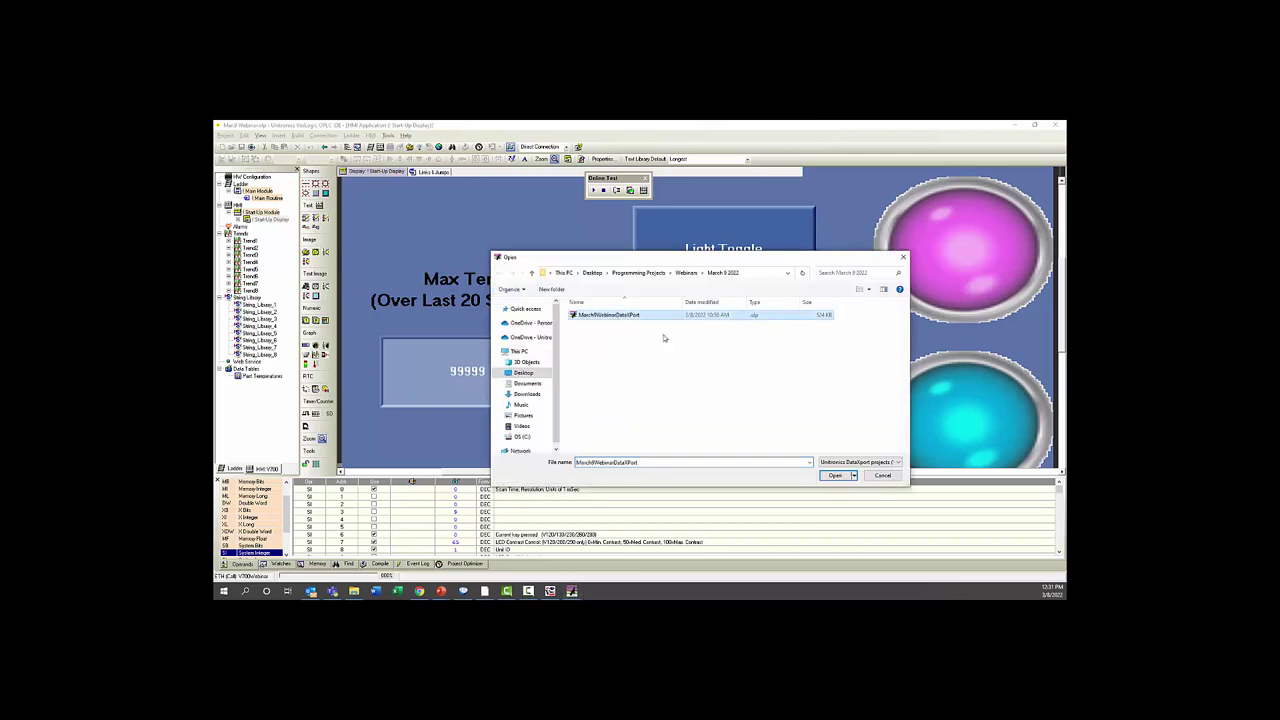
click(836, 475)
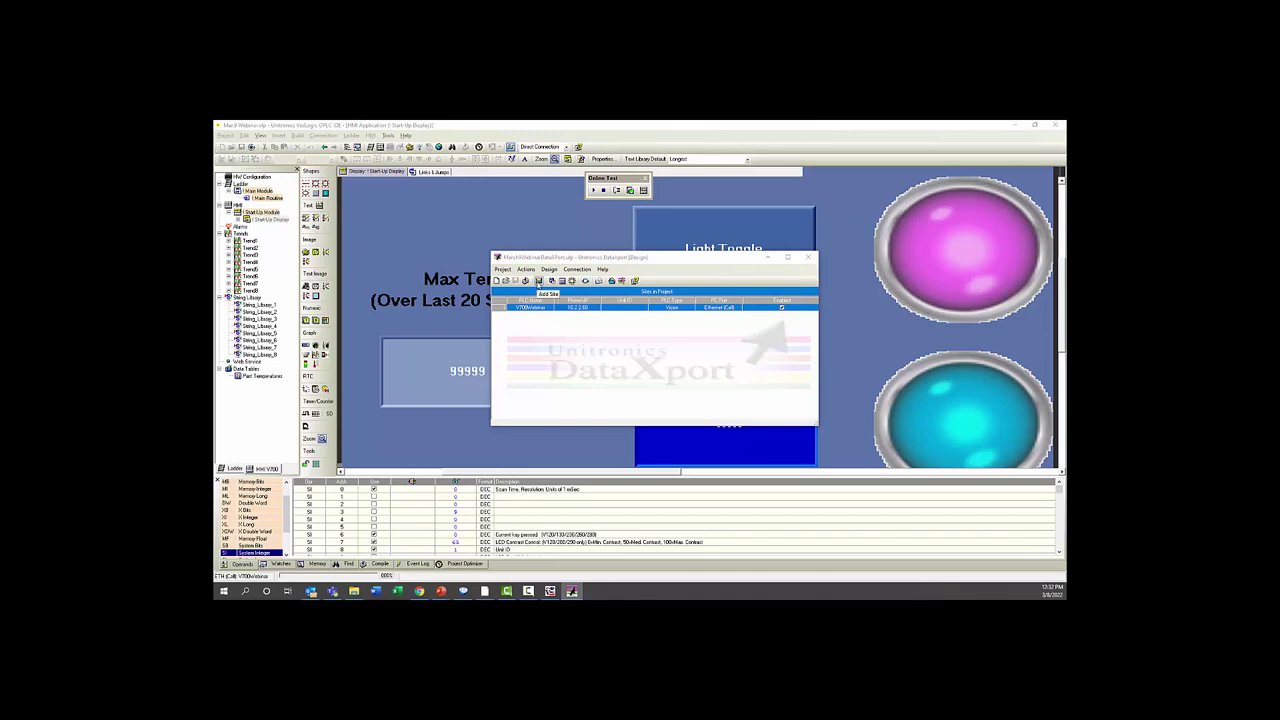
Add a new site, name its PLC, and keep the V350/V560/V570 PLC type
click(539, 282)
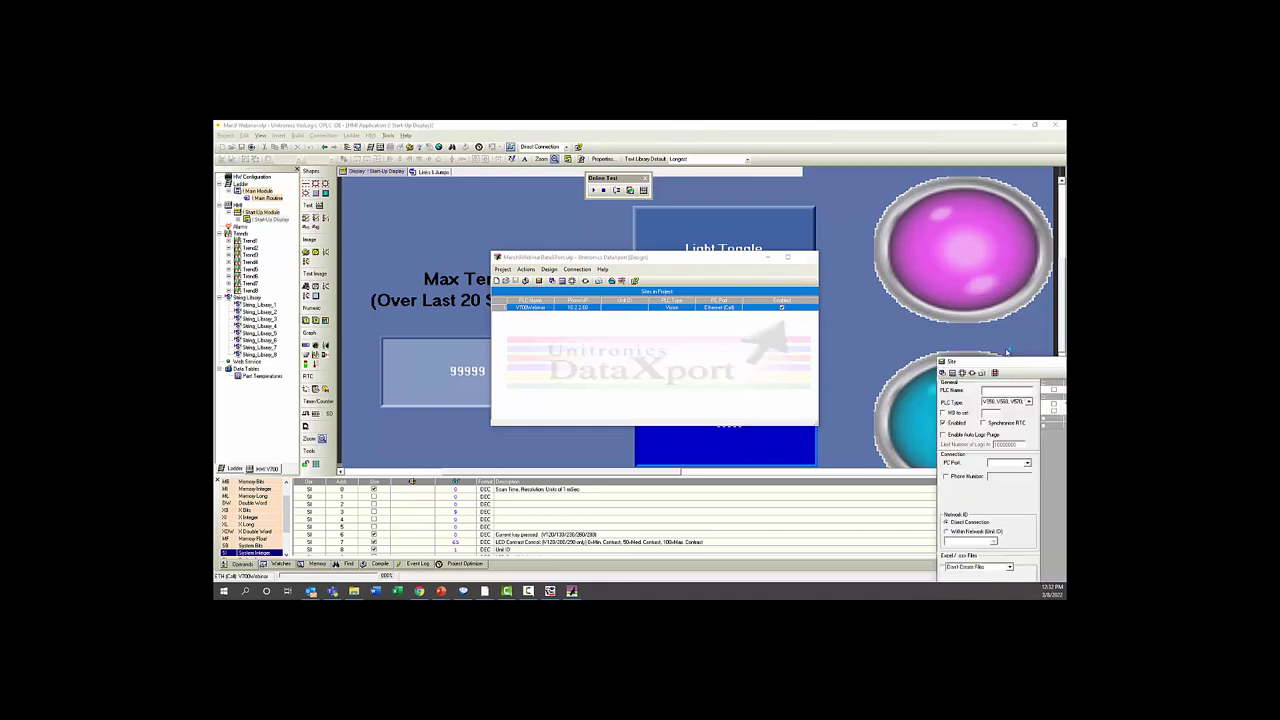
drag(1035, 351, 720, 217)
click(699, 246)
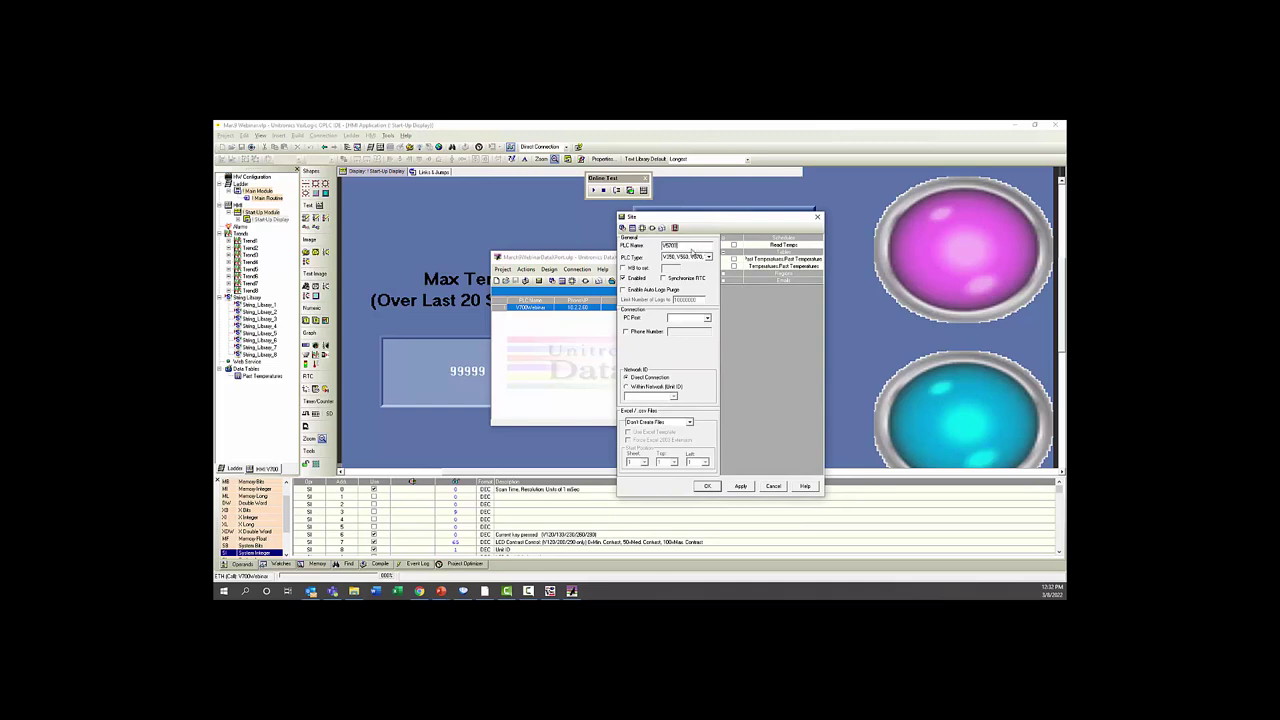
click(708, 257)
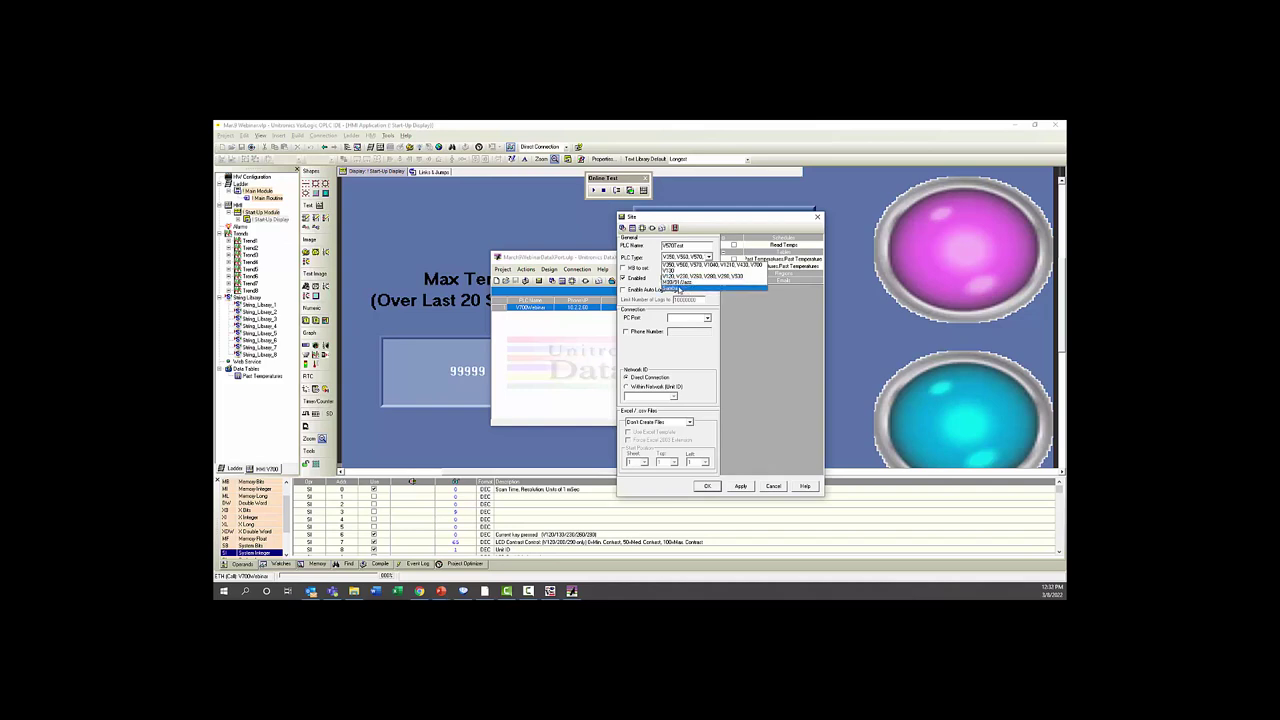
click(694, 264)
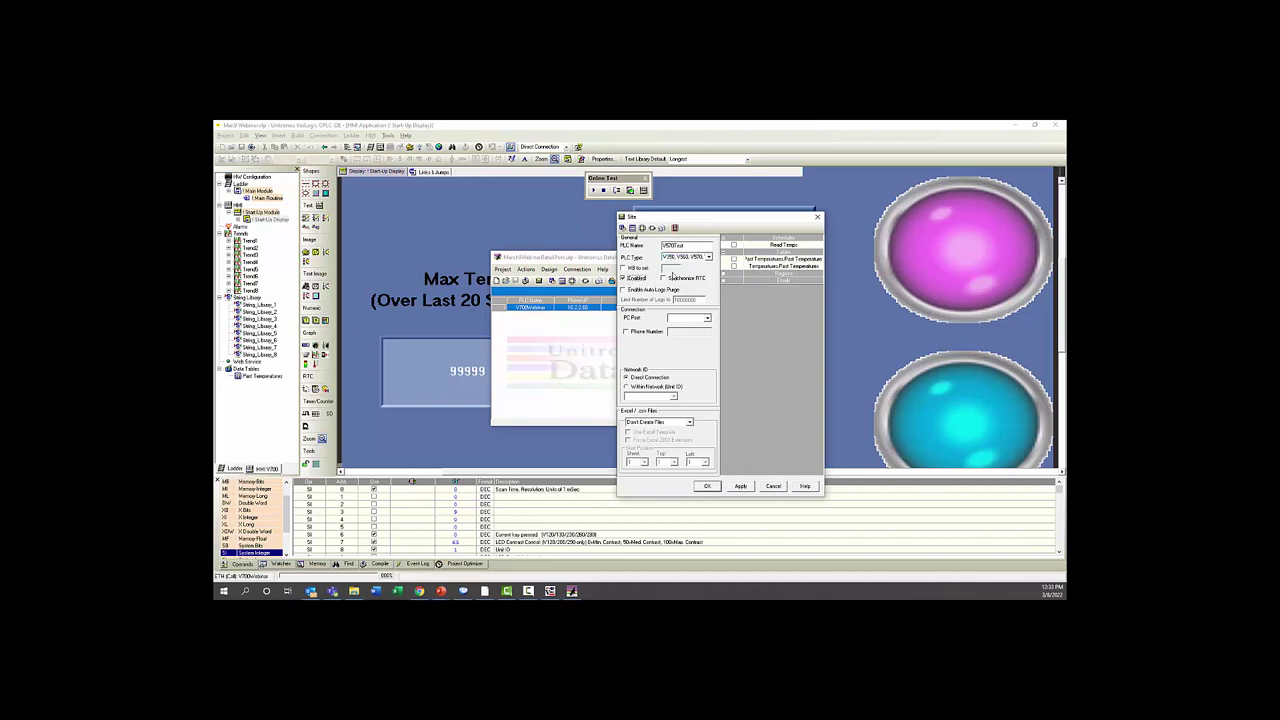
Enable Synchronize RTC with H8 to ext set to 6, and schedule Read Temps and Past Temperatures
click(664, 279)
click(624, 270)
click(624, 269)
click(675, 268)
text(600)
click(734, 245)
click(734, 259)
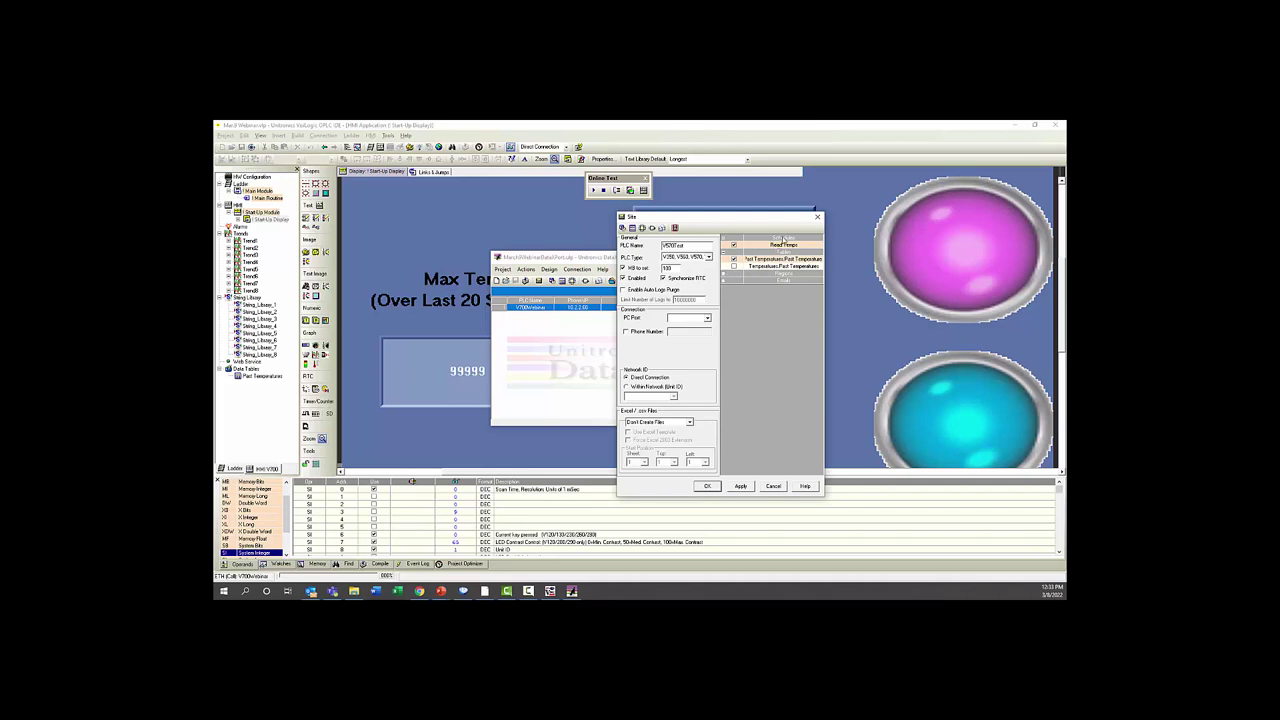
Set the PC port to Ethernet (Cell) and begin entering the PLC's IP address
click(676, 318)
click(675, 327)
click(671, 339)
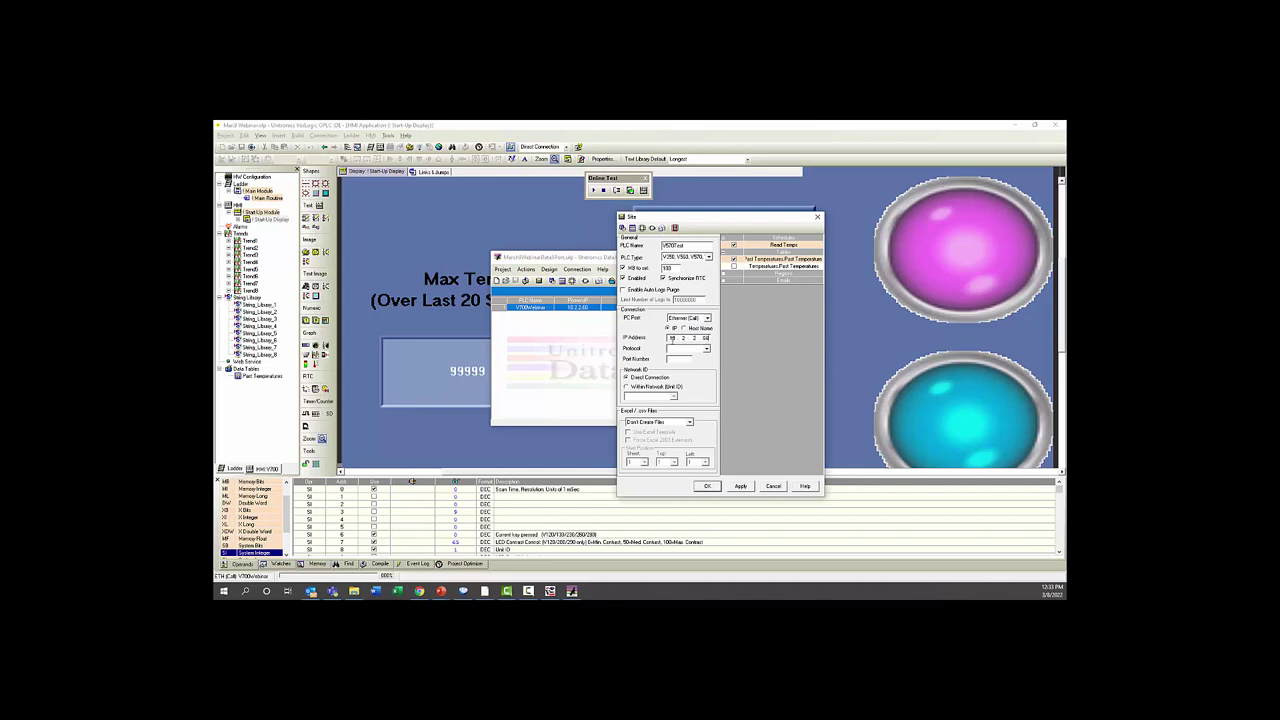
Set protocol to TCP and output to .csv files, apply and close, then open V570Test's context menu
click(676, 349)
click(677, 356)
click(681, 423)
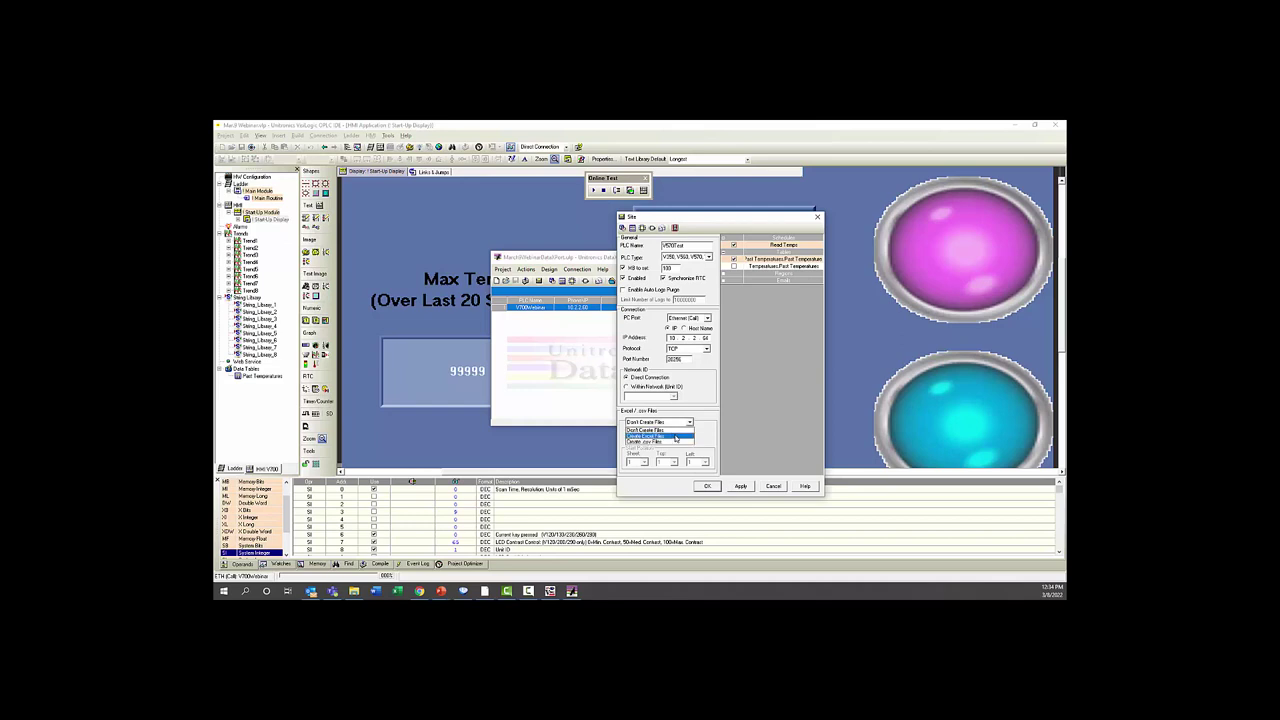
click(676, 437)
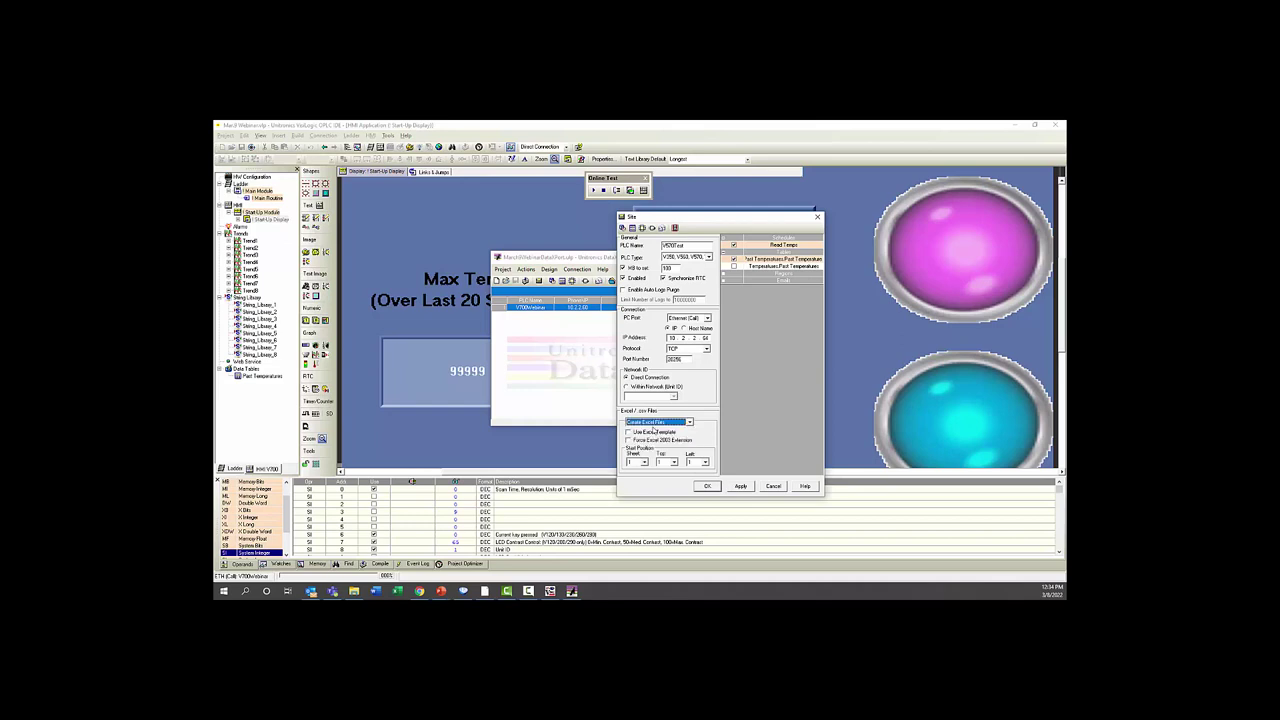
click(660, 446)
click(741, 487)
click(710, 487)
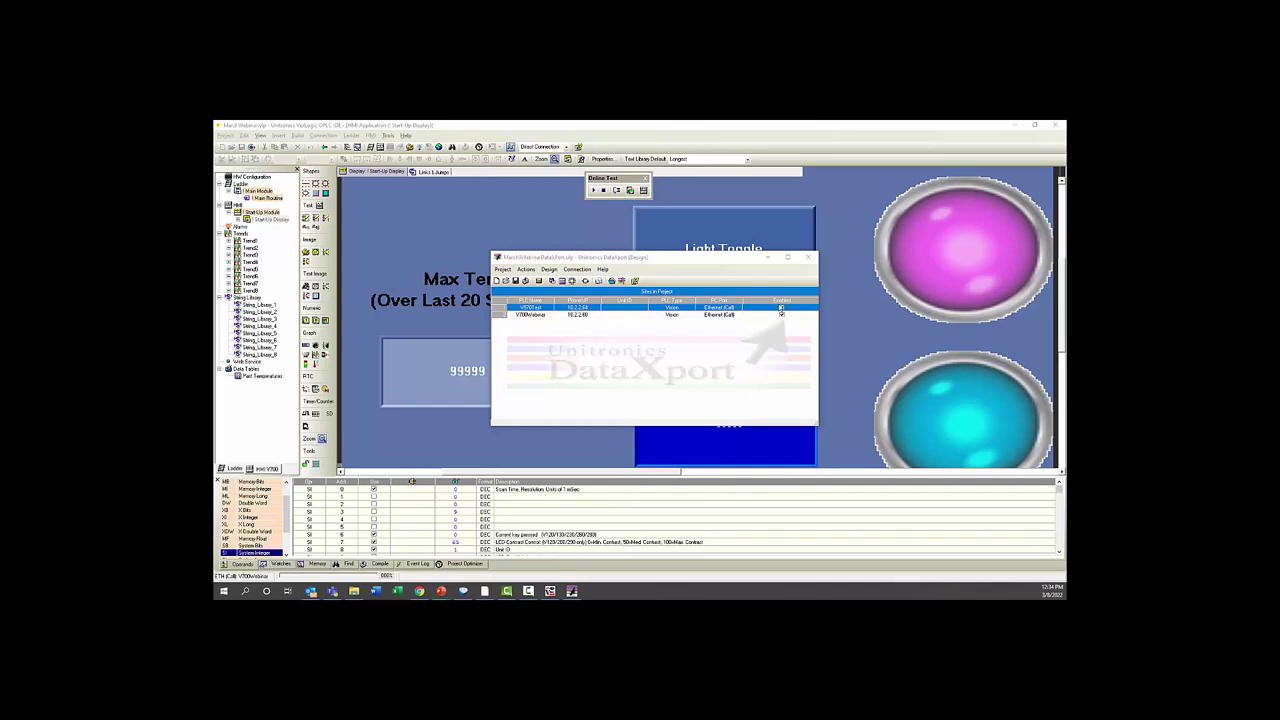
click(782, 312)
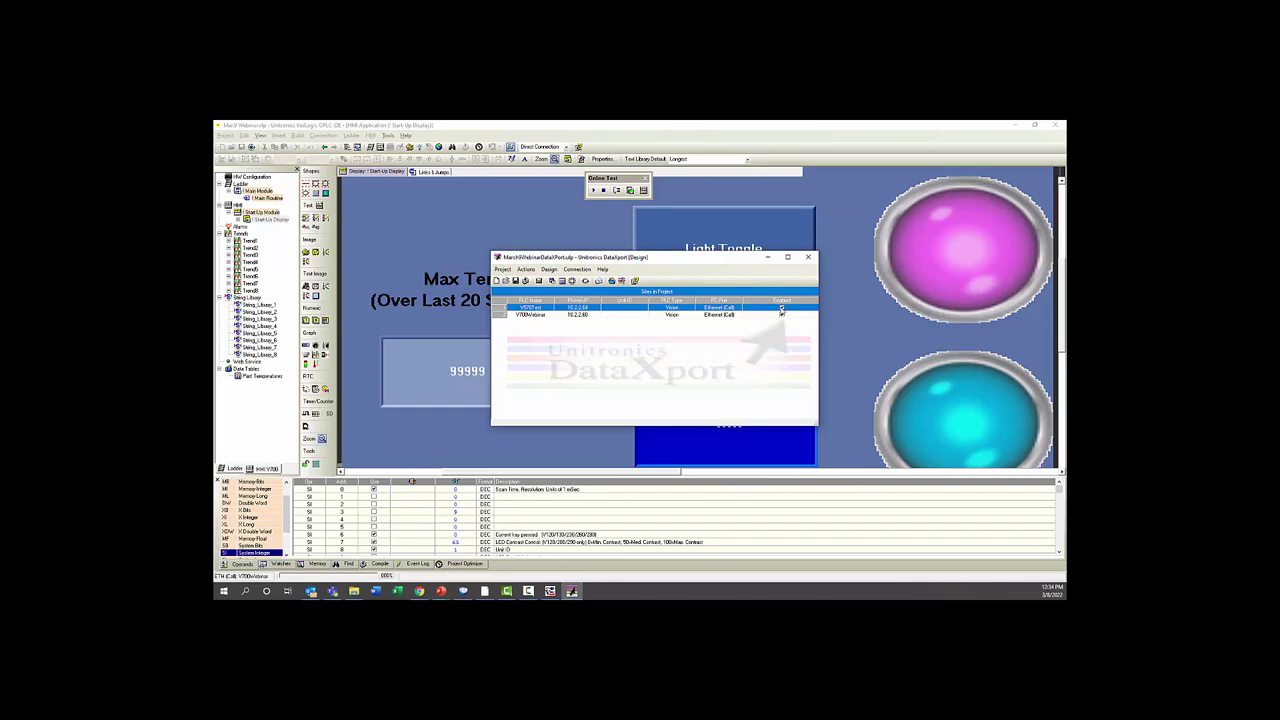
right_click(766, 312)
Delete the V570Test site, run the project, and widen the Calls Log Status column
click(791, 340)
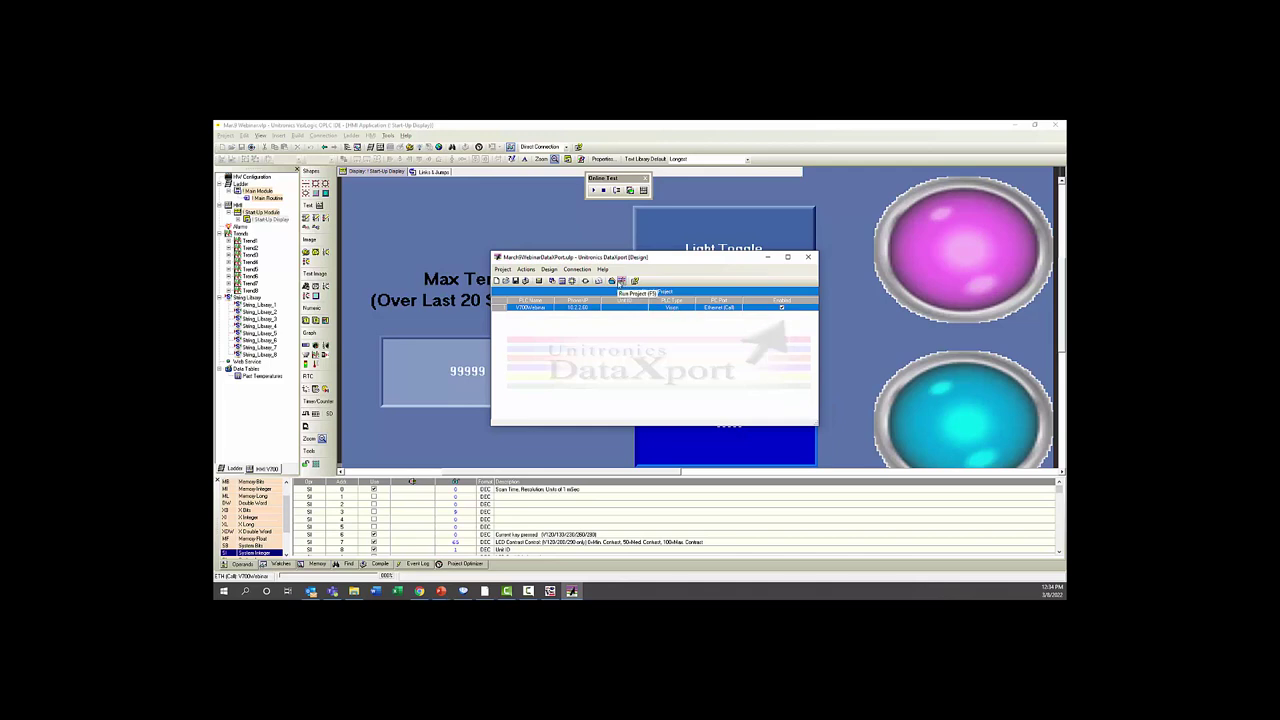
click(621, 281)
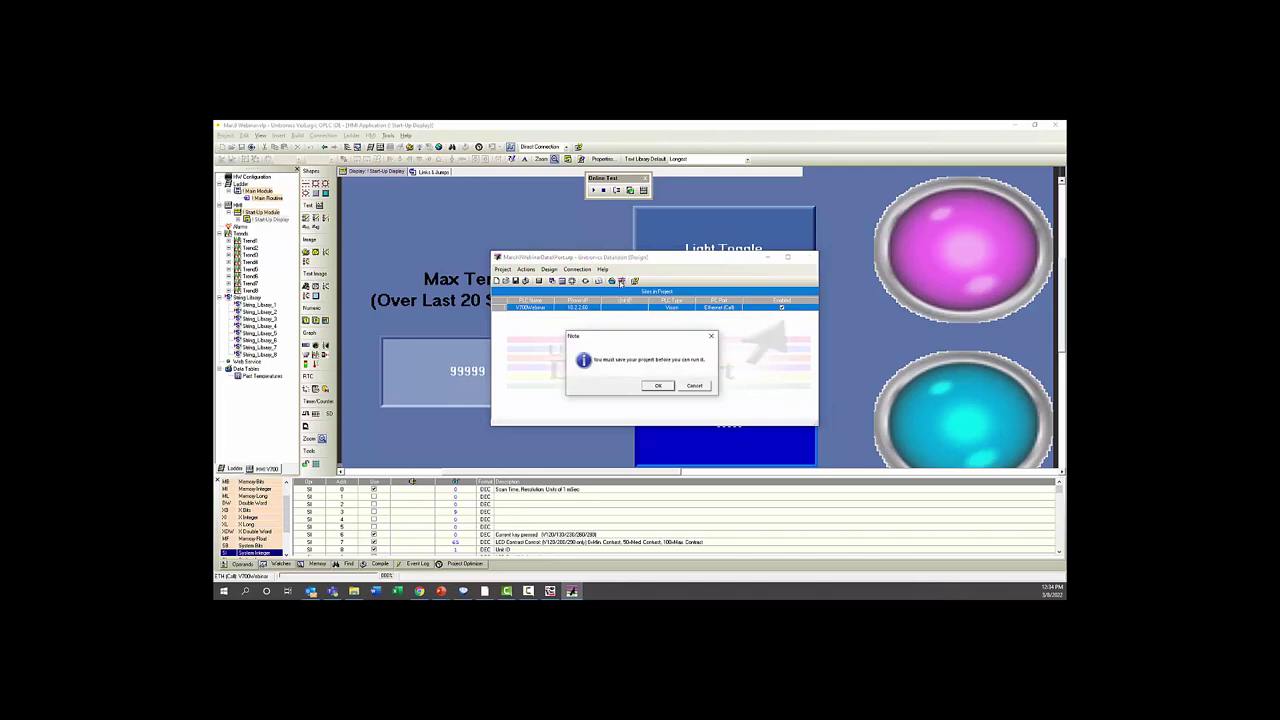
click(657, 385)
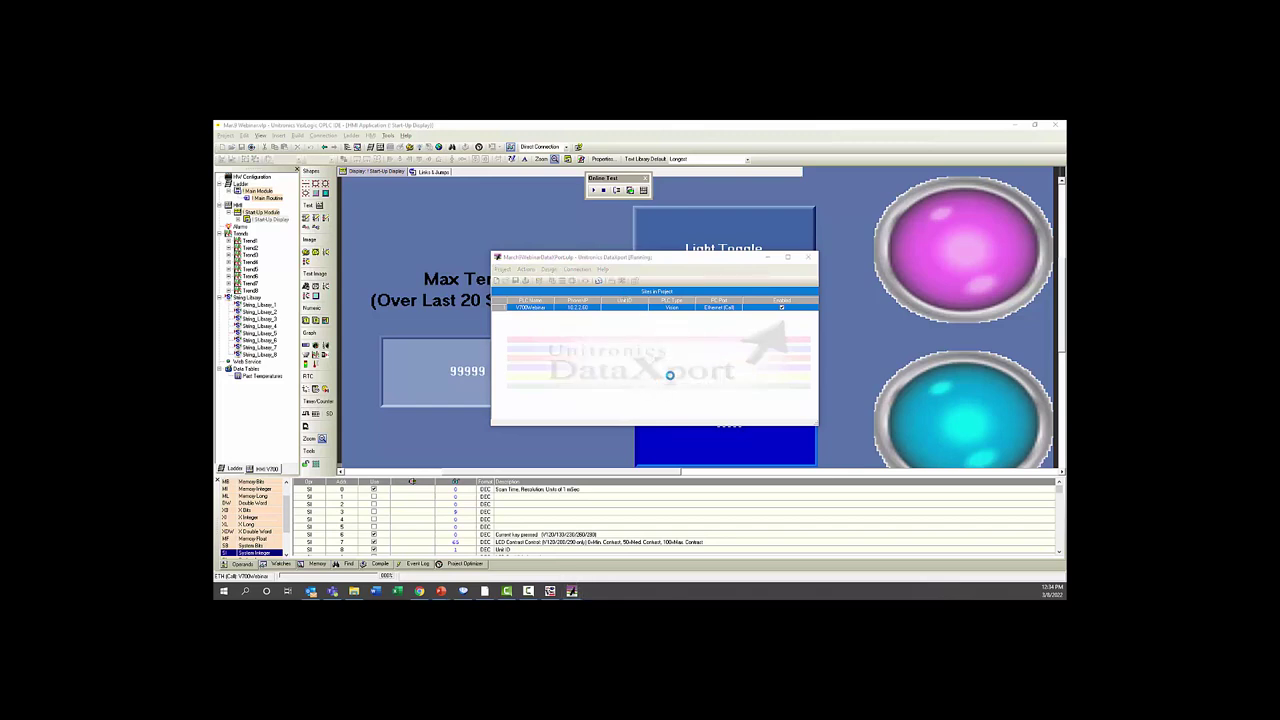
drag(1053, 334, 563, 251)
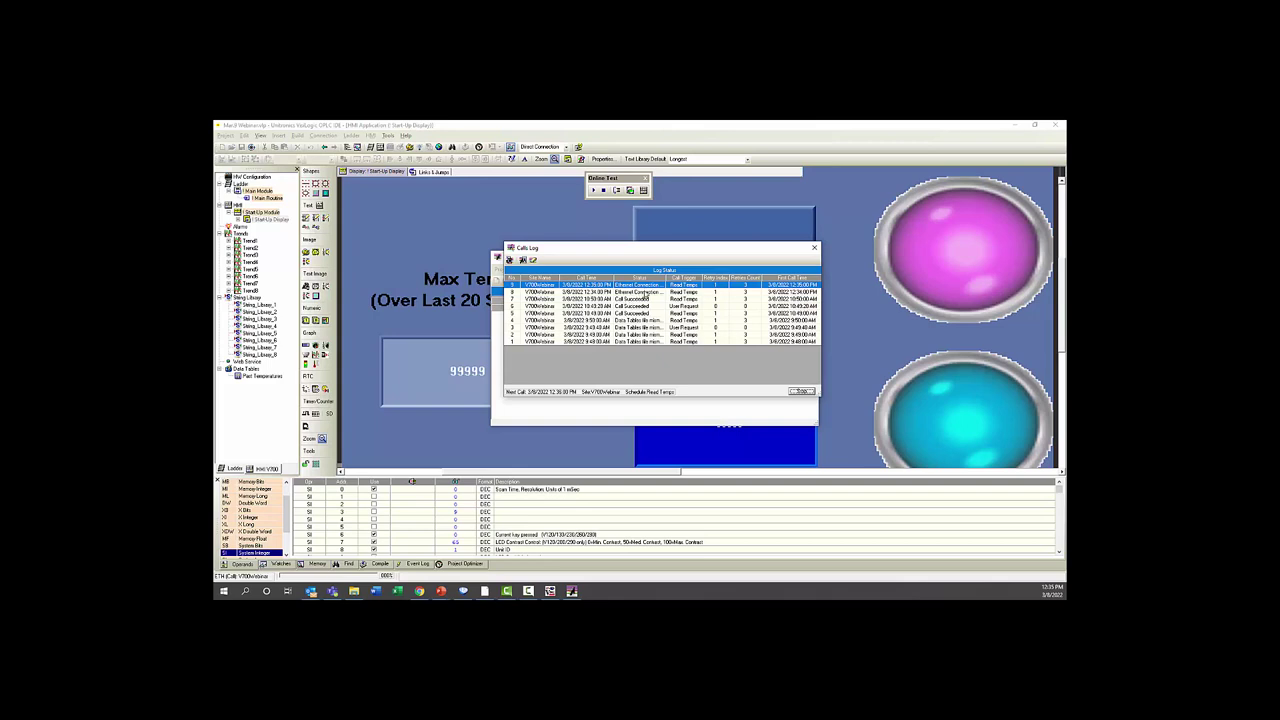
drag(667, 276, 703, 276)
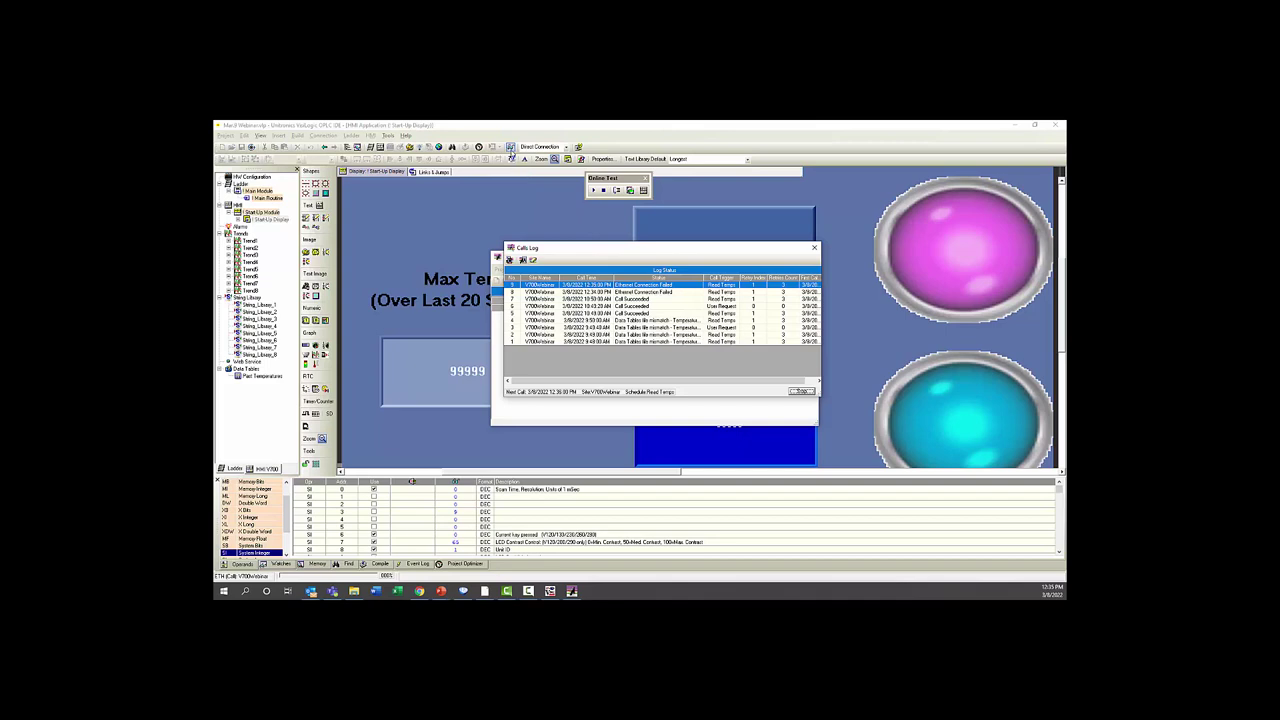
click(510, 147)
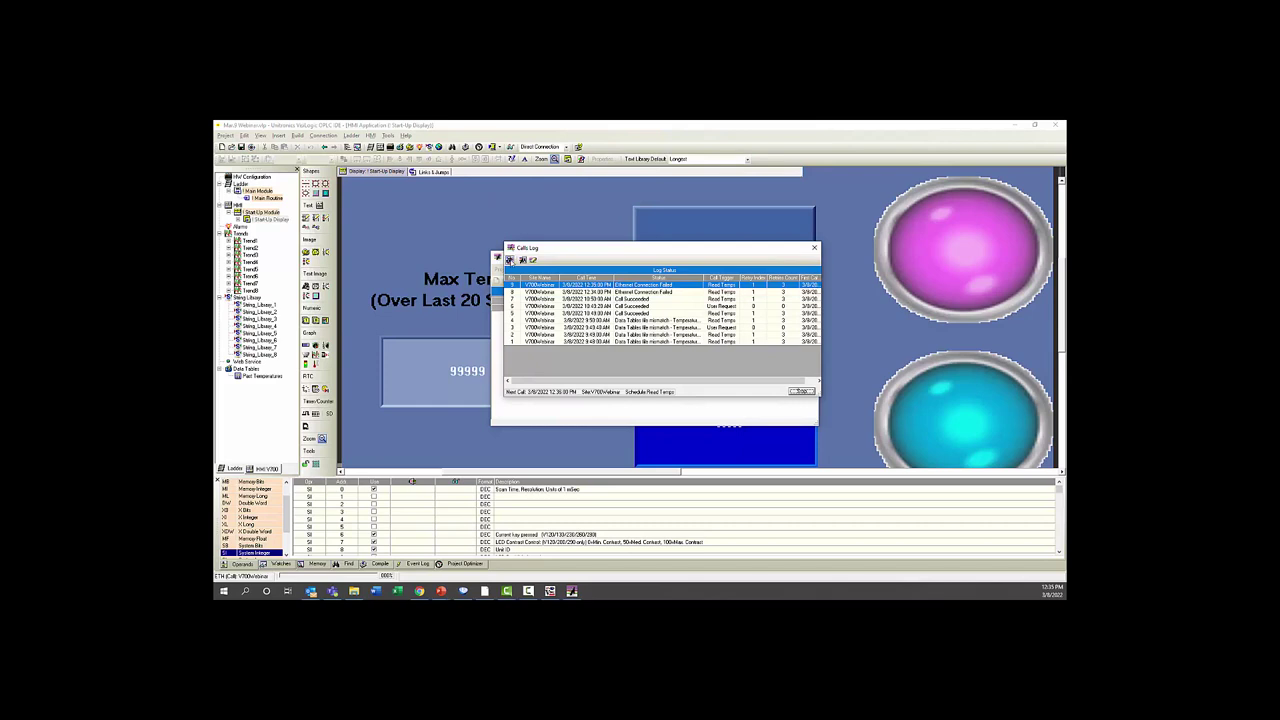
Force a call to the V700Webinar PLC
click(509, 260)
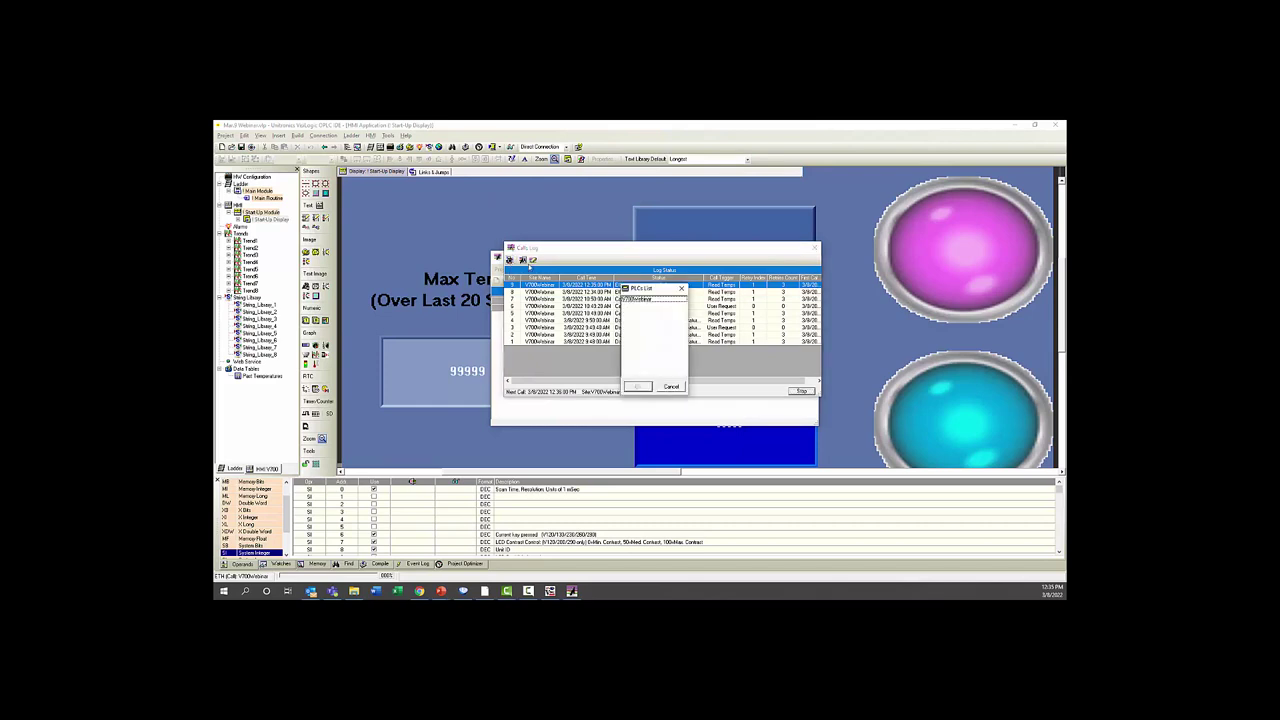
click(632, 300)
click(637, 388)
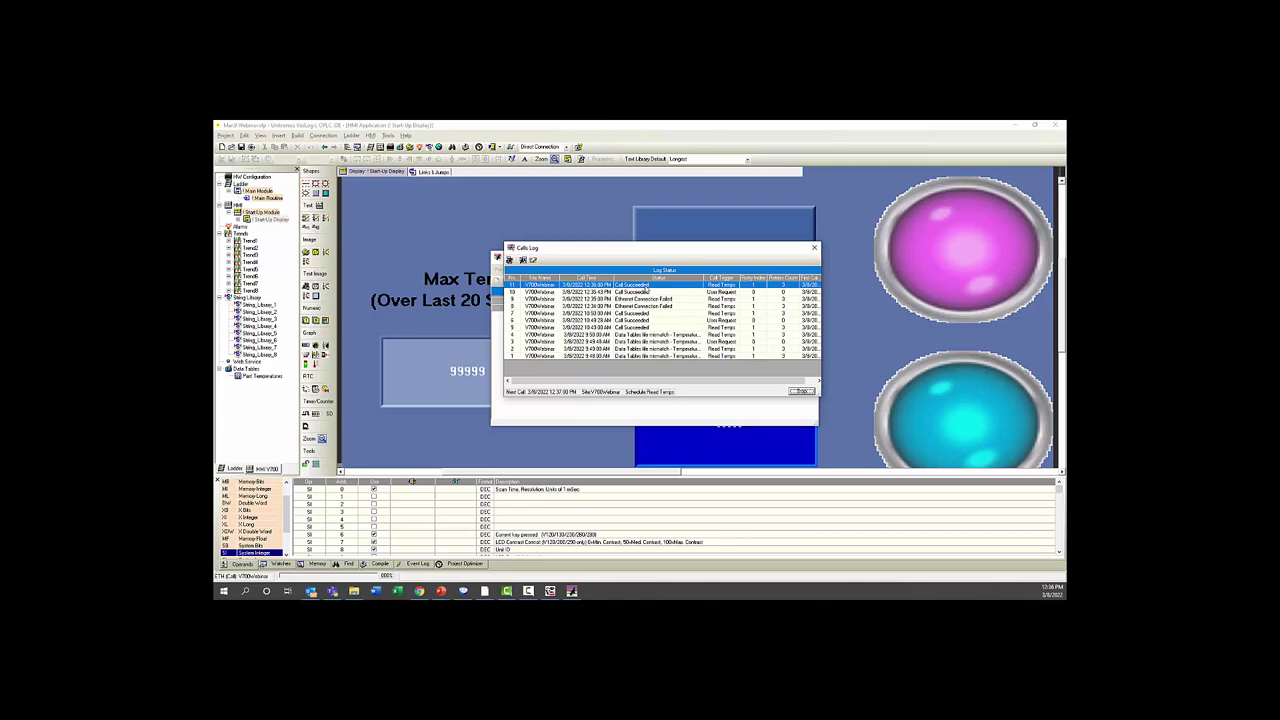
Close DataXport, open the Main Routine, and shift the PLC NAME block right in rung 1
click(805, 392)
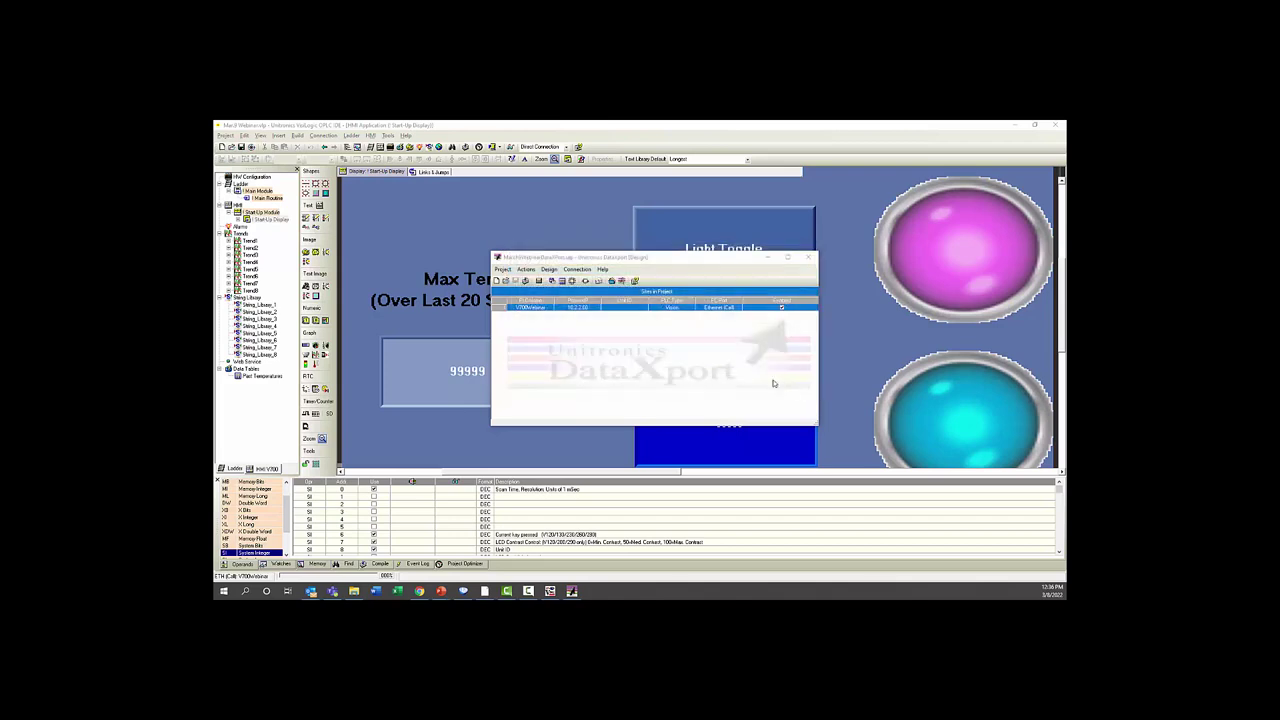
click(806, 259)
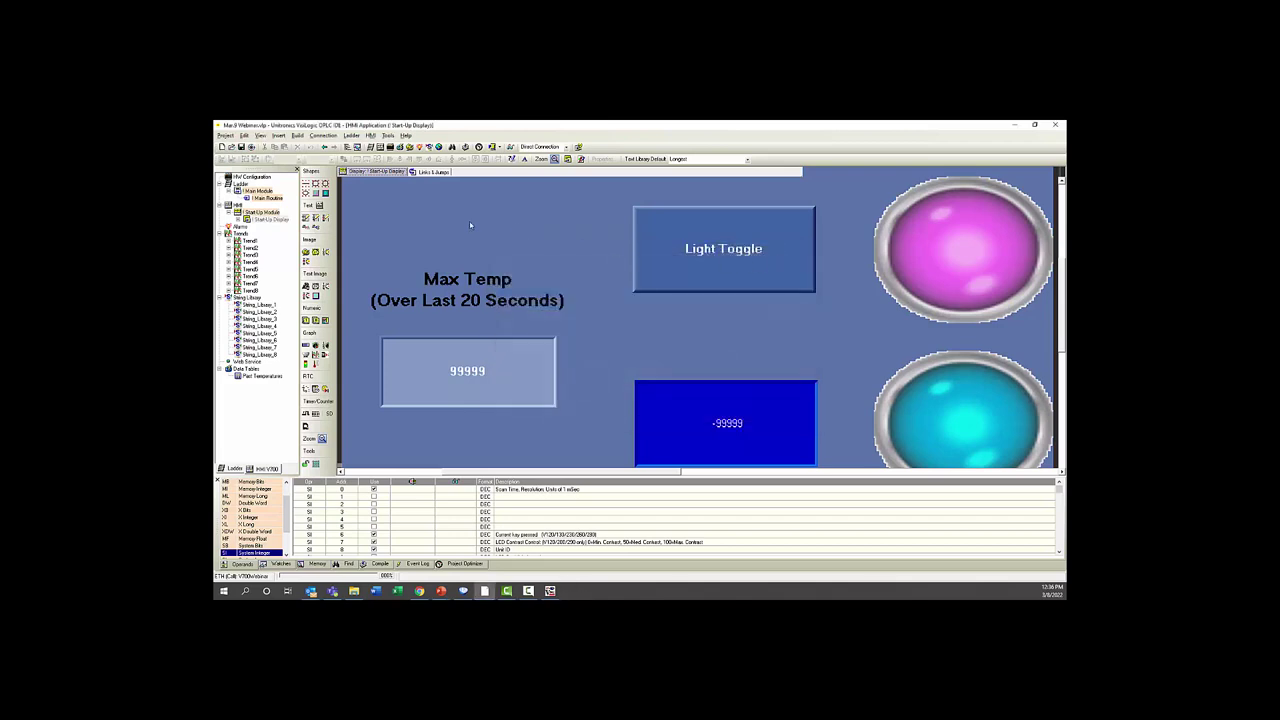
double_click(268, 197)
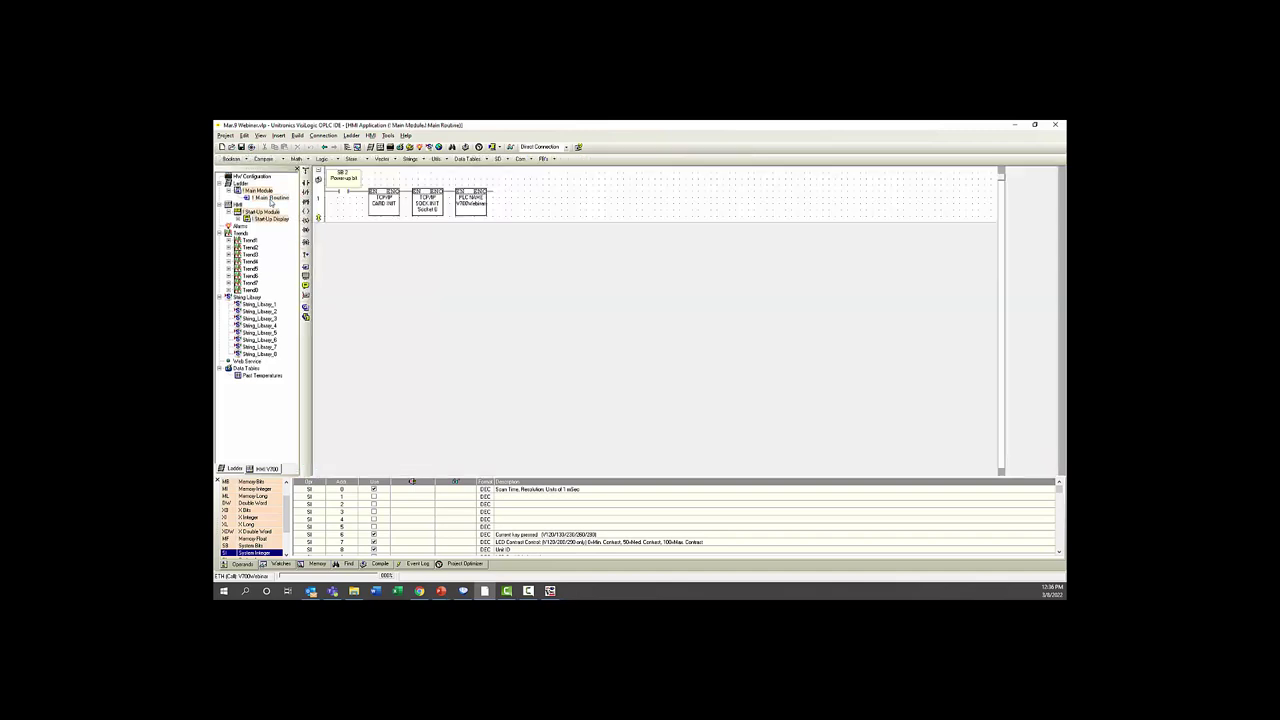
click(472, 197)
drag(472, 197, 522, 197)
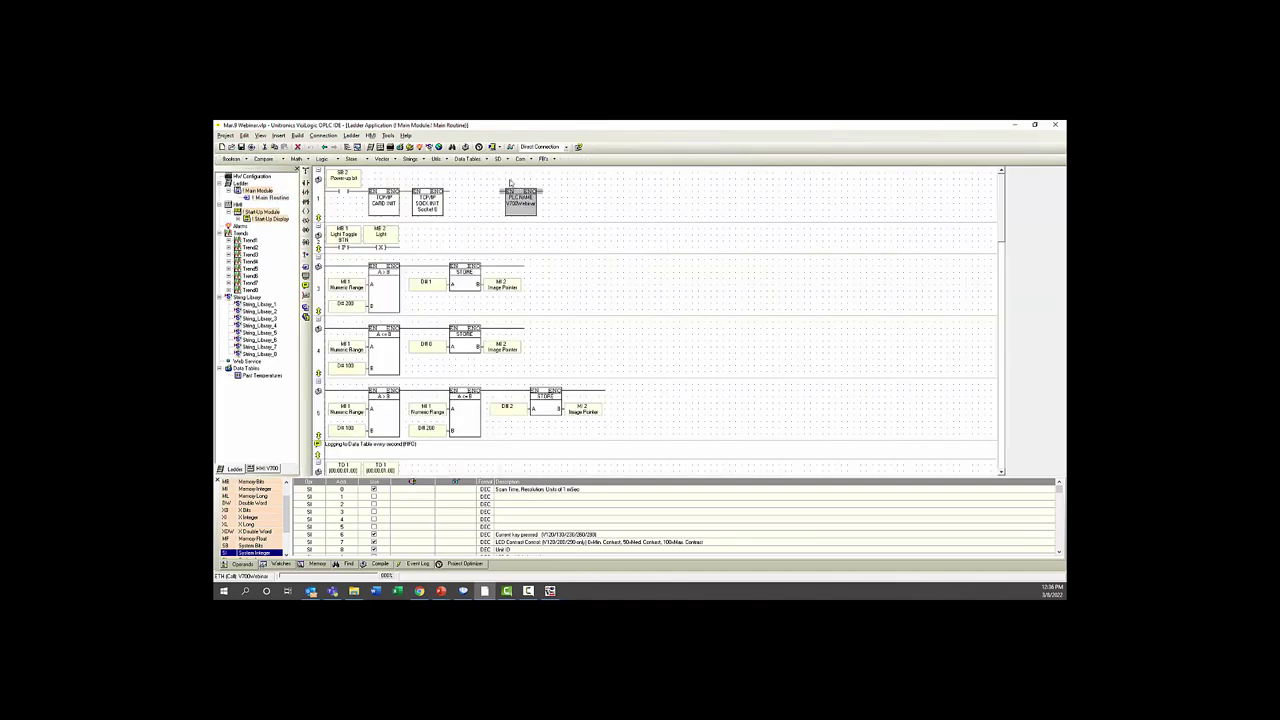
Insert a TCP/IP Socket Init block into rung 1
click(520, 159)
mouse_move(538, 184)
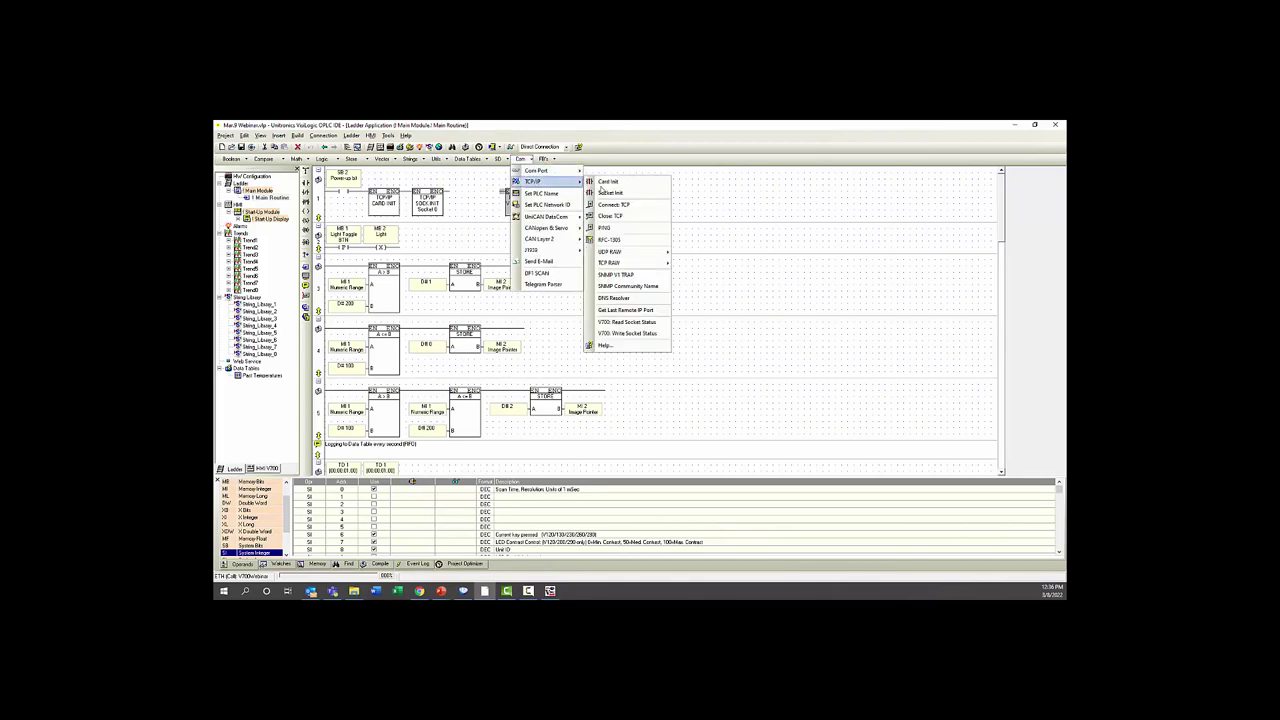
click(610, 192)
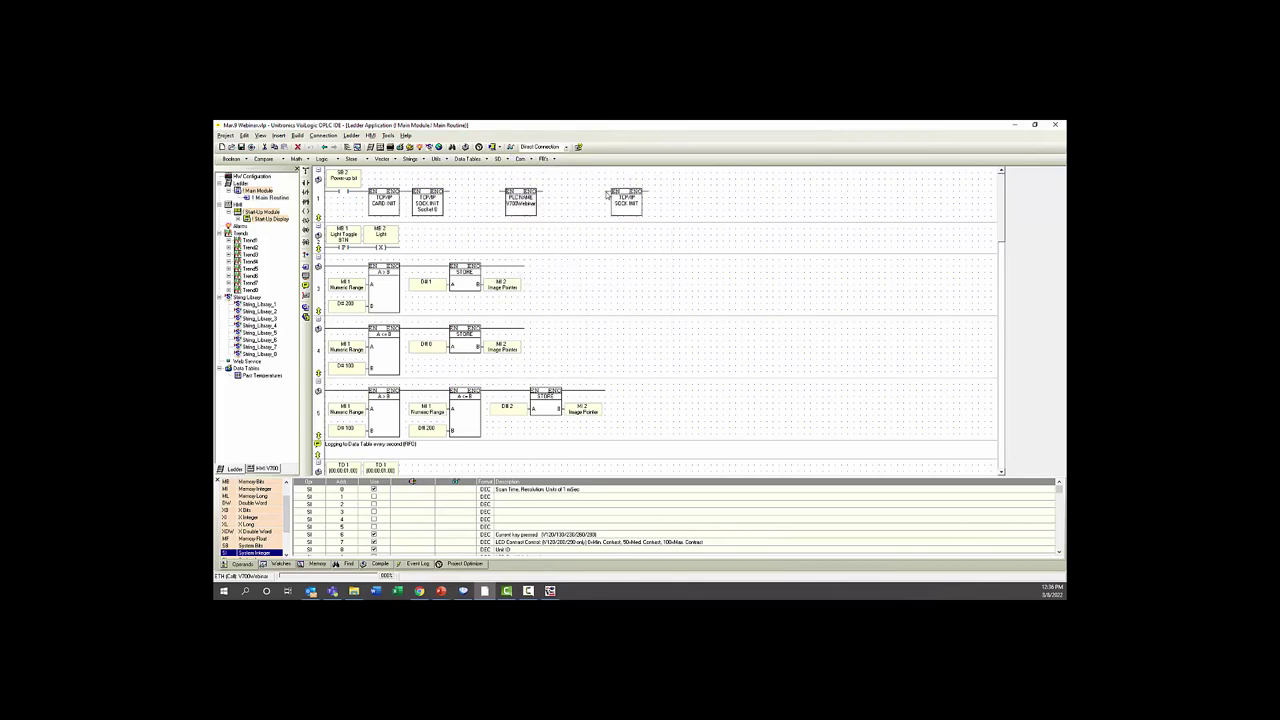
click(460, 197)
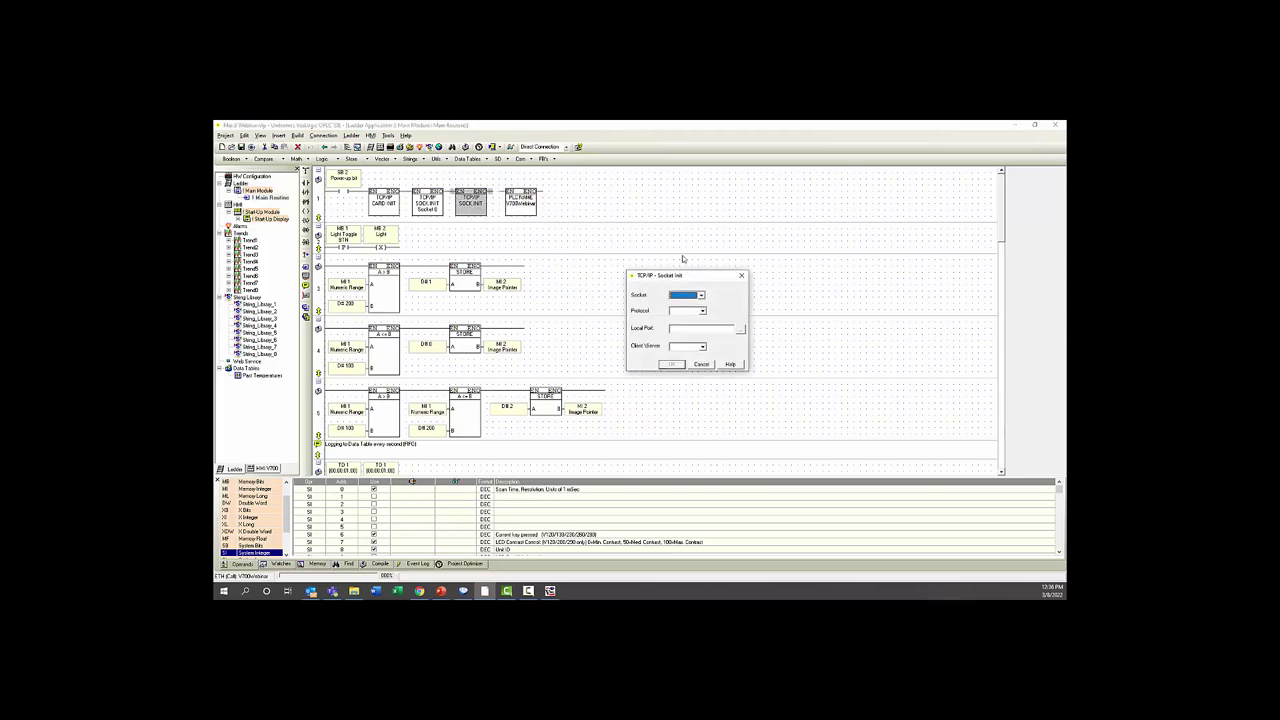
Configure the block as Socket 1, TCP, local port 20257, Server role
click(701, 296)
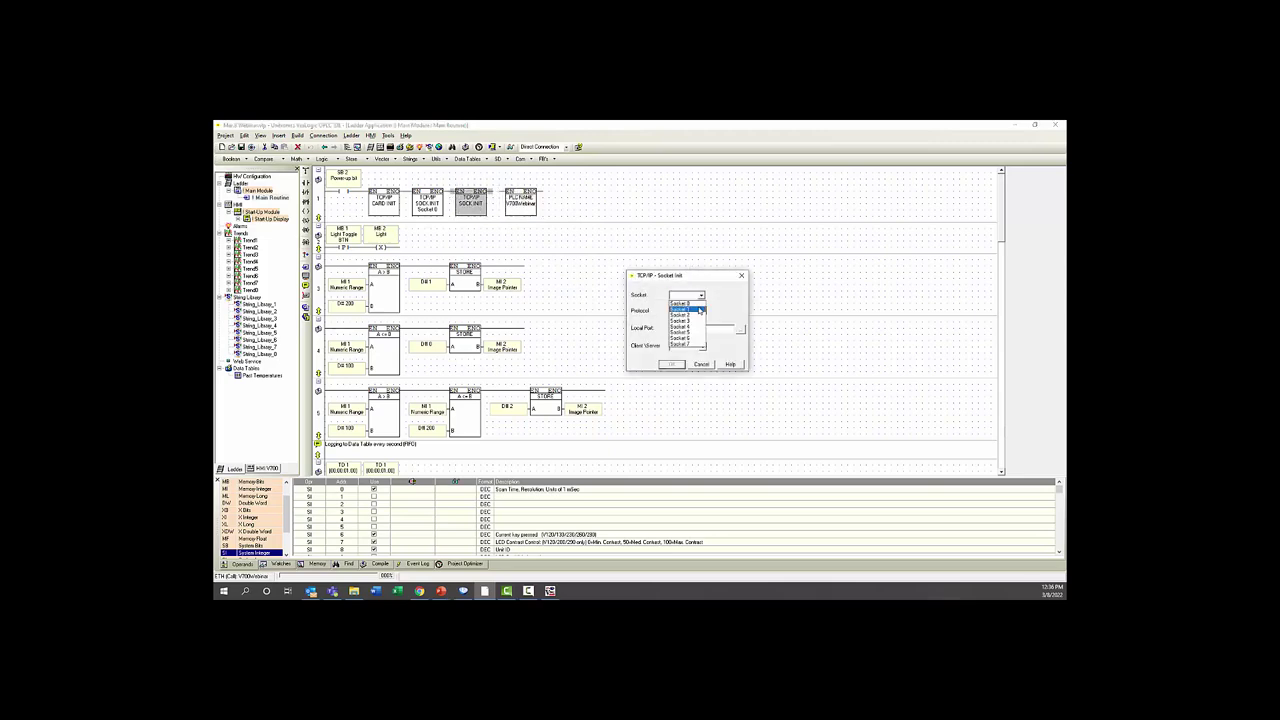
click(685, 305)
click(703, 313)
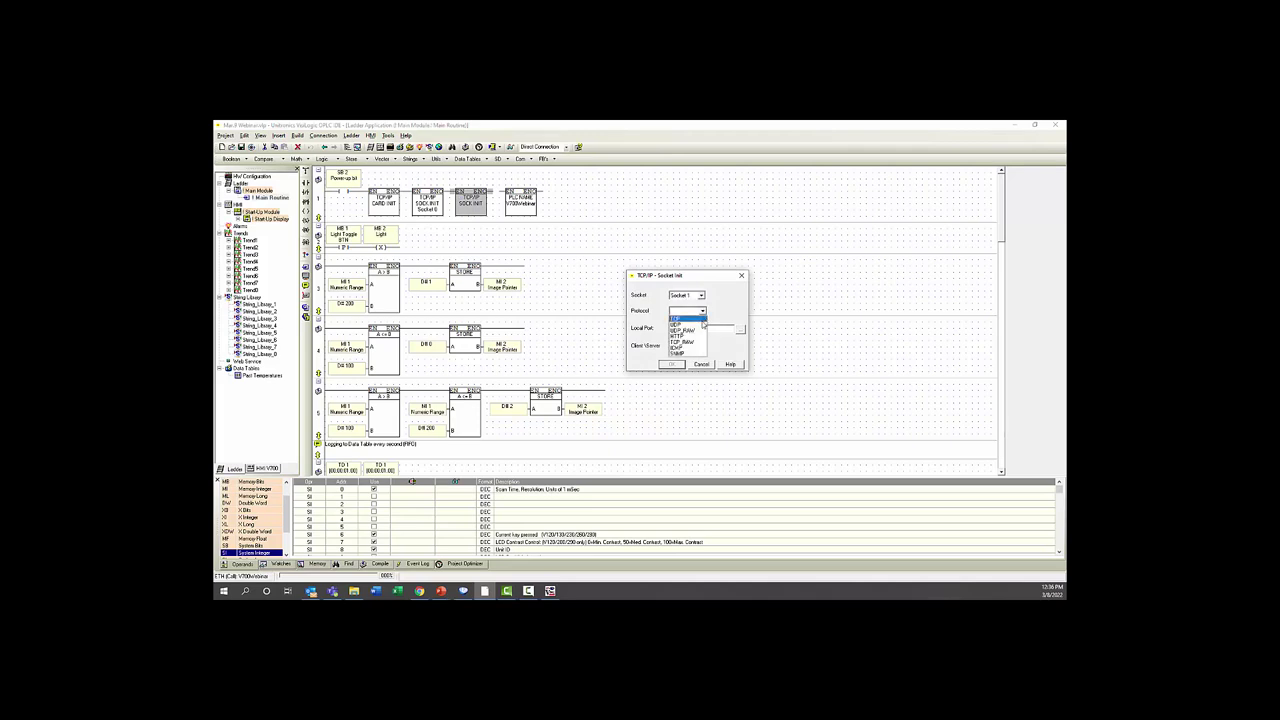
click(703, 325)
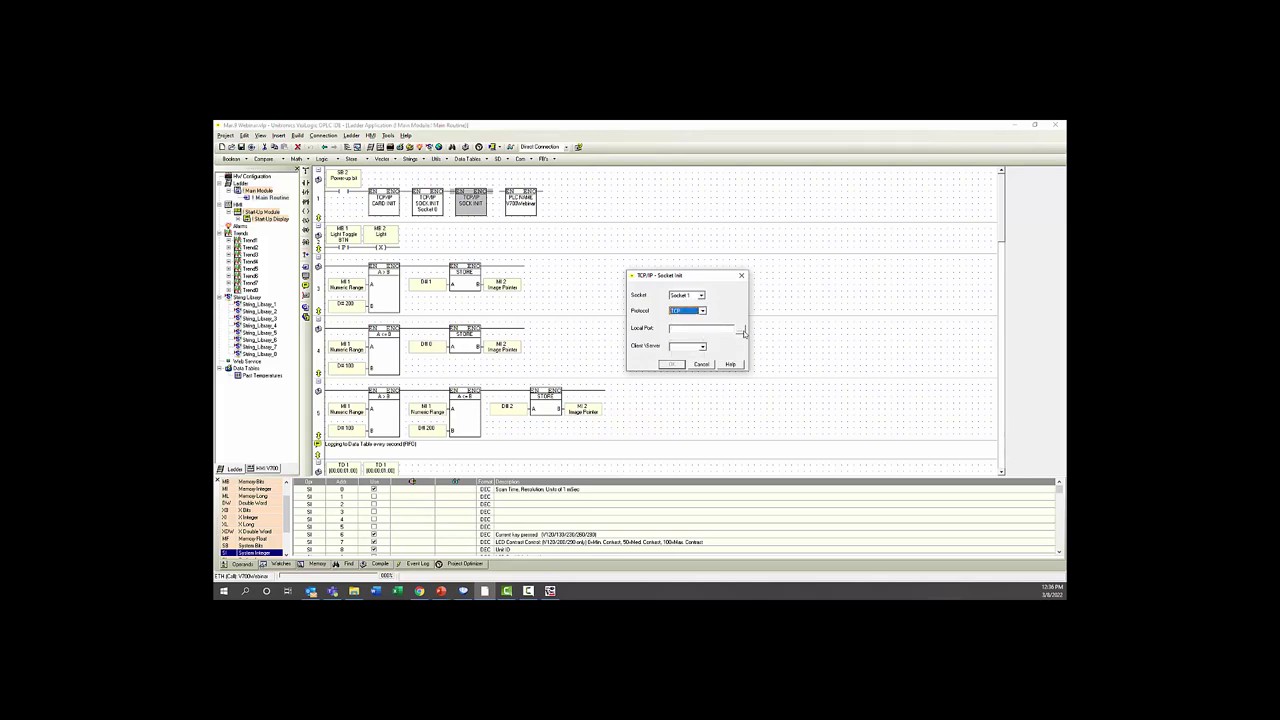
click(741, 329)
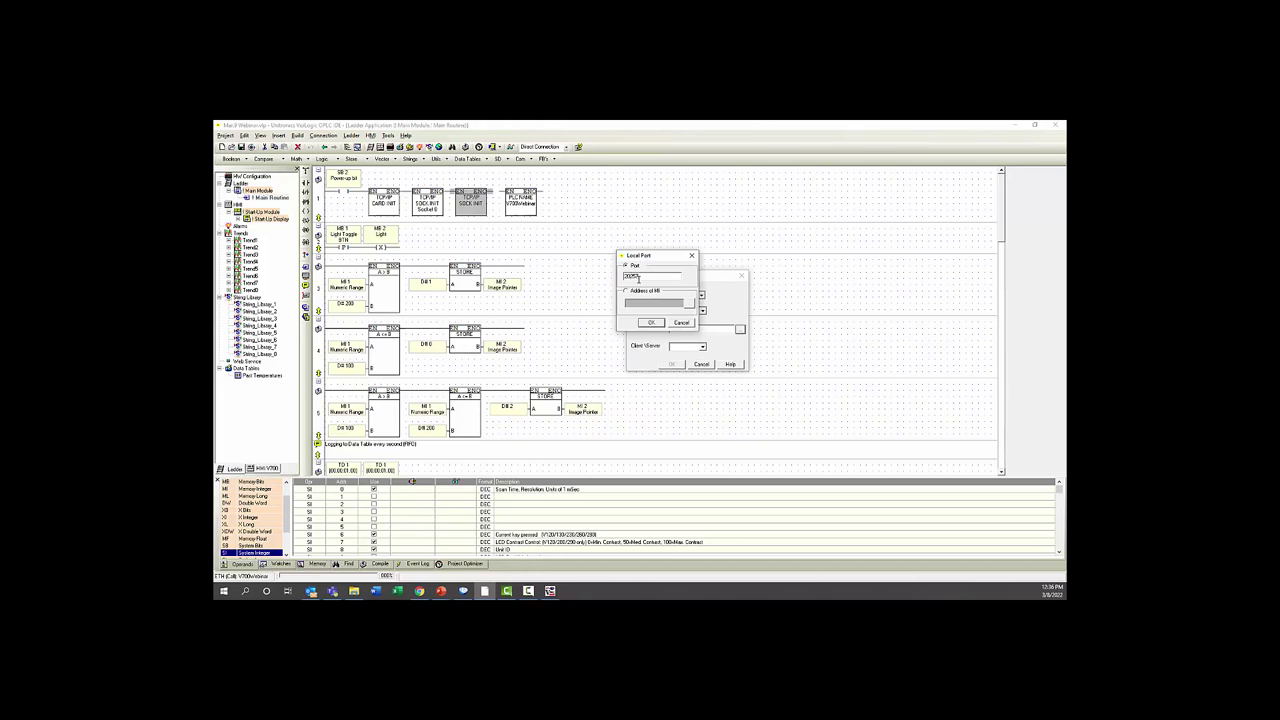
click(649, 322)
click(690, 348)
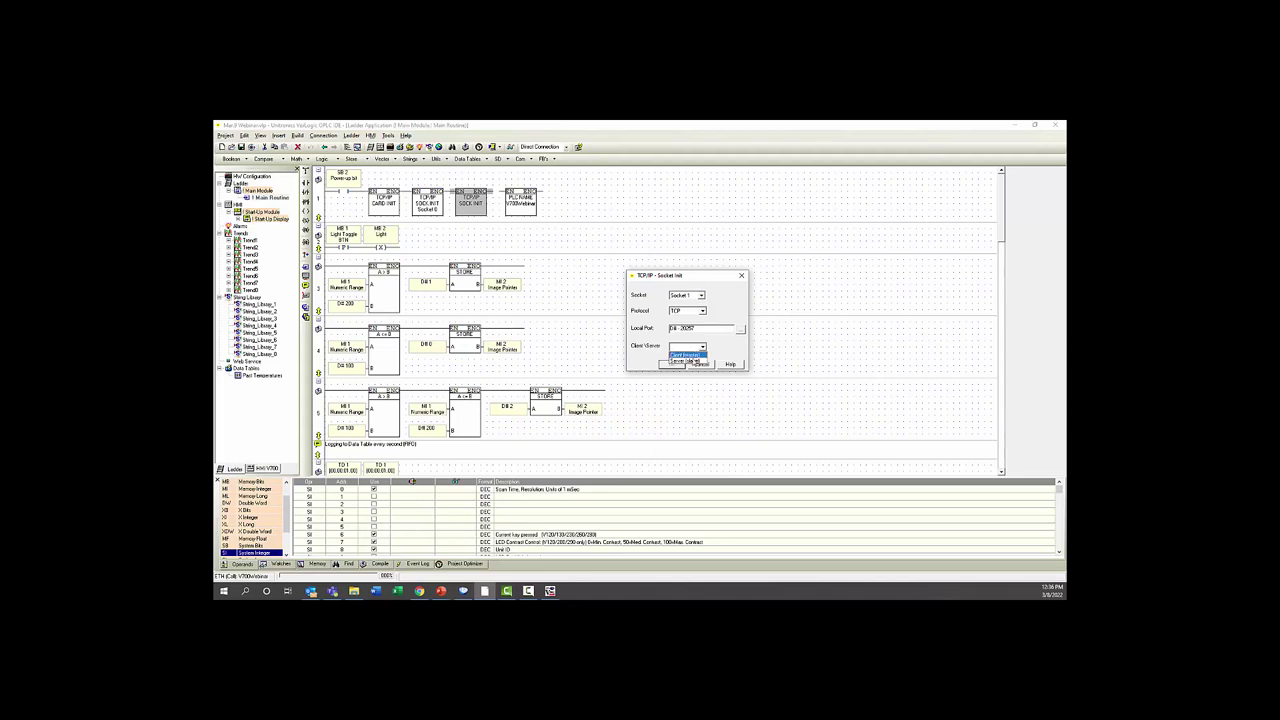
click(694, 362)
click(675, 364)
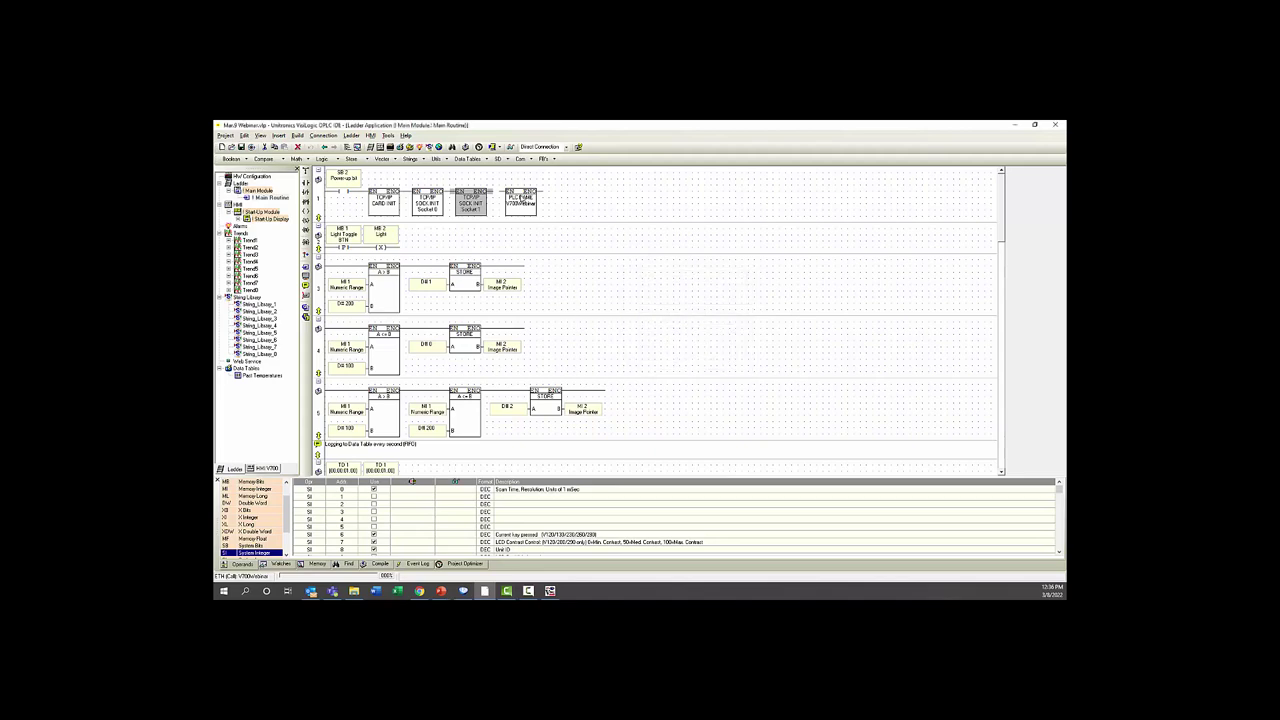
click(510, 198)
Download the updated ladder to the PLC using Stop - Download - Reset
click(576, 204)
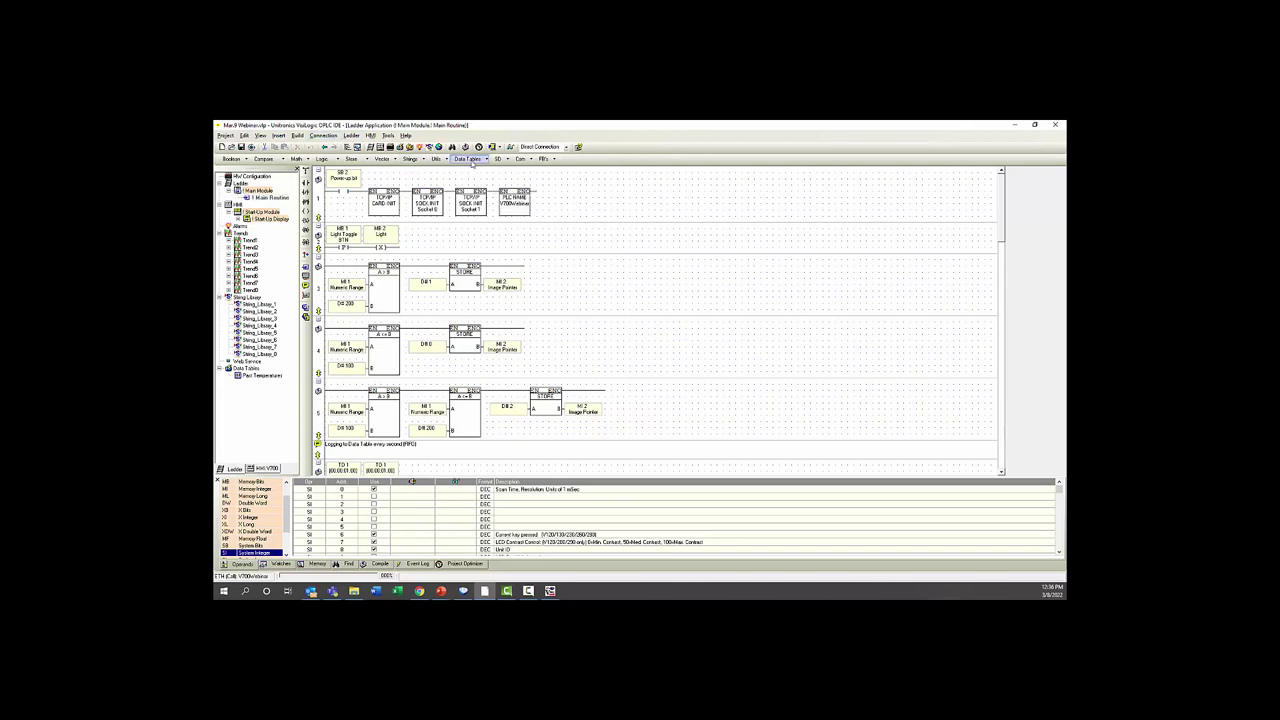
click(498, 147)
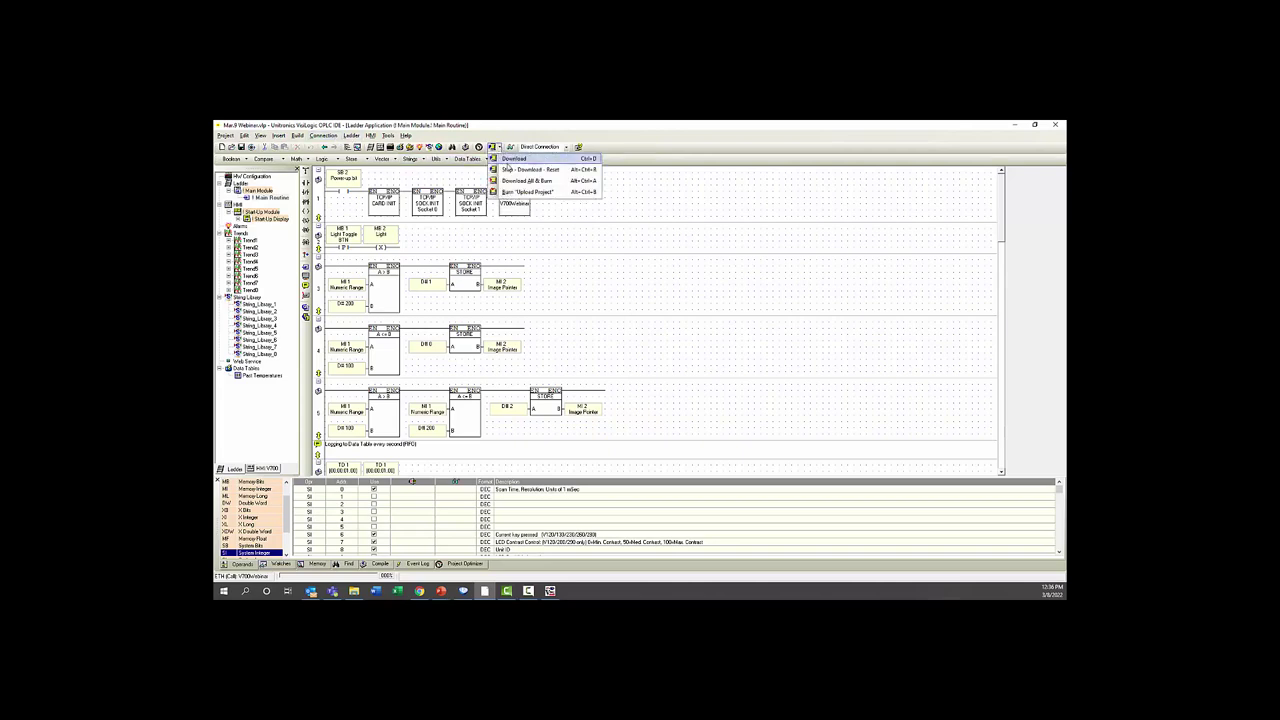
click(512, 170)
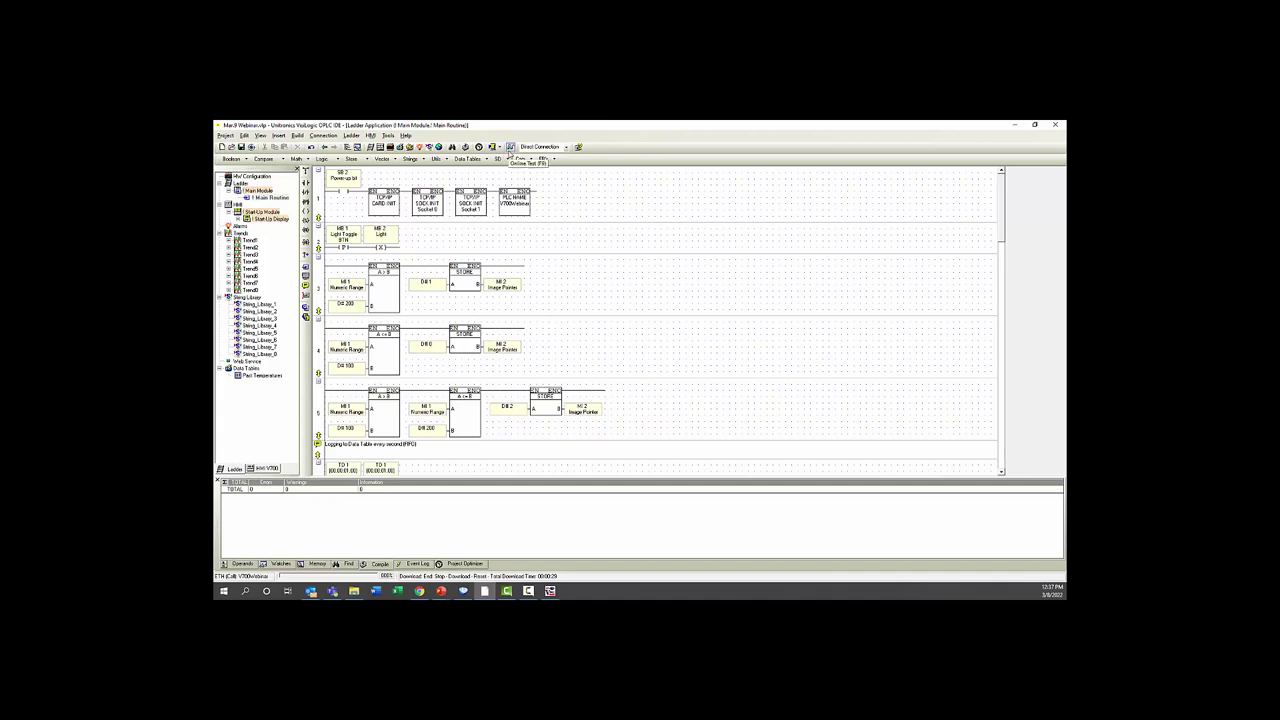
Start VisiLogic's Online Test, then change the V700Webinar site's port to 20257 in DataXport and apply it
click(509, 147)
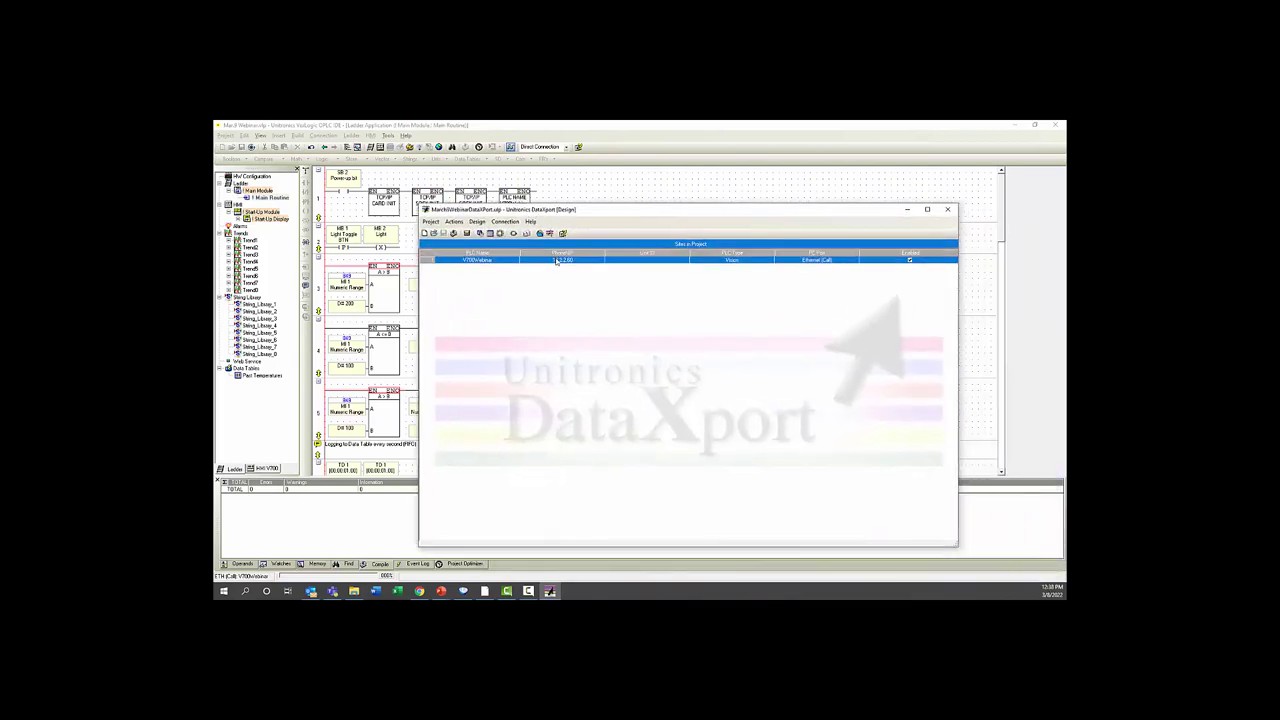
right_click(557, 261)
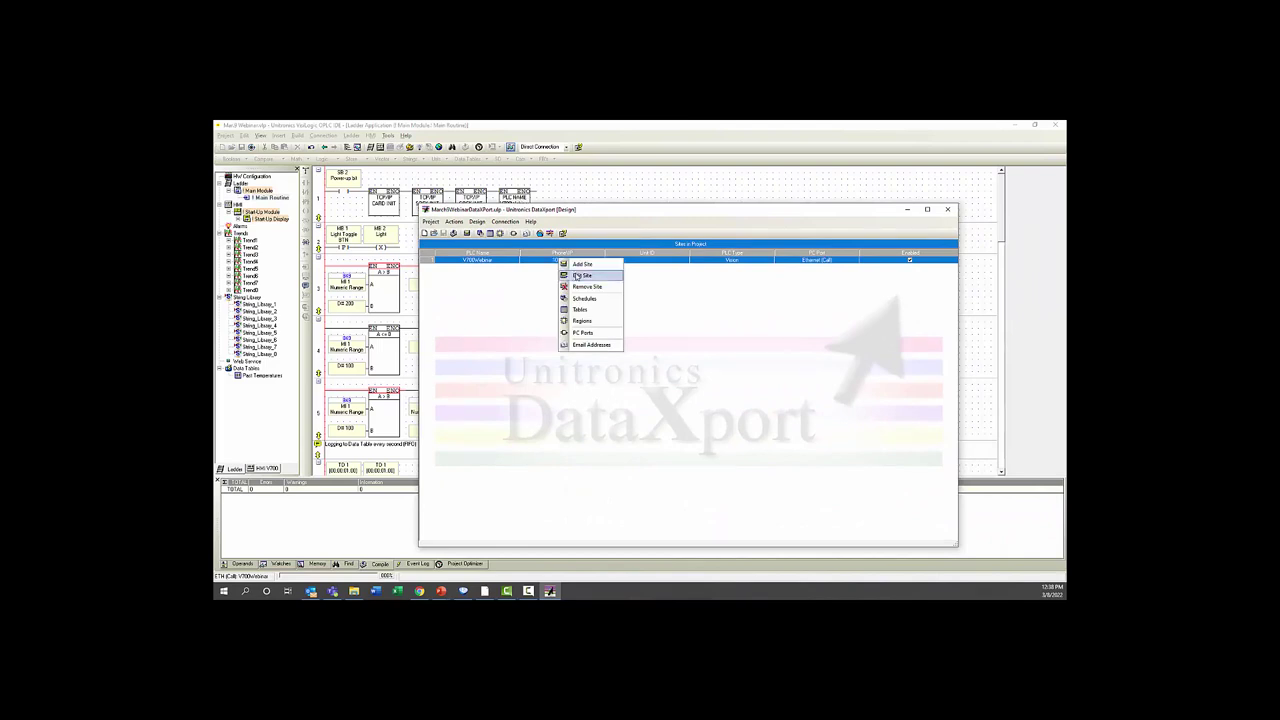
click(576, 275)
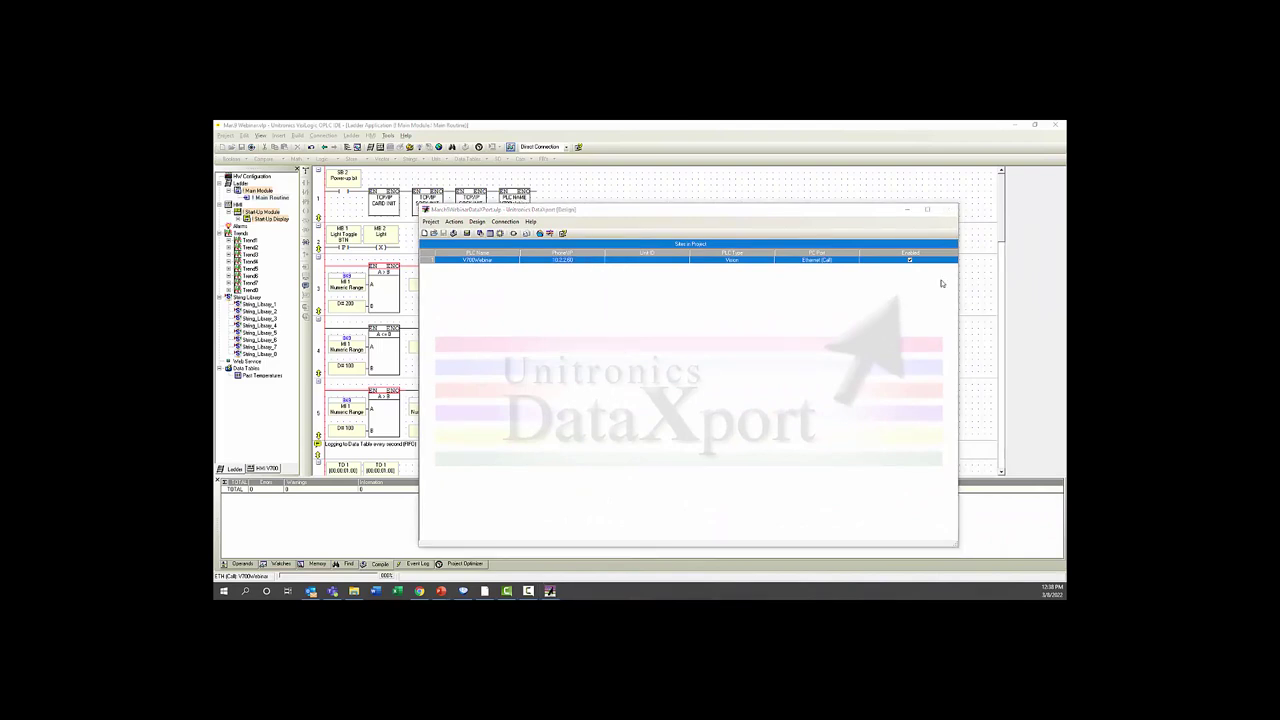
drag(1066, 400, 730, 218)
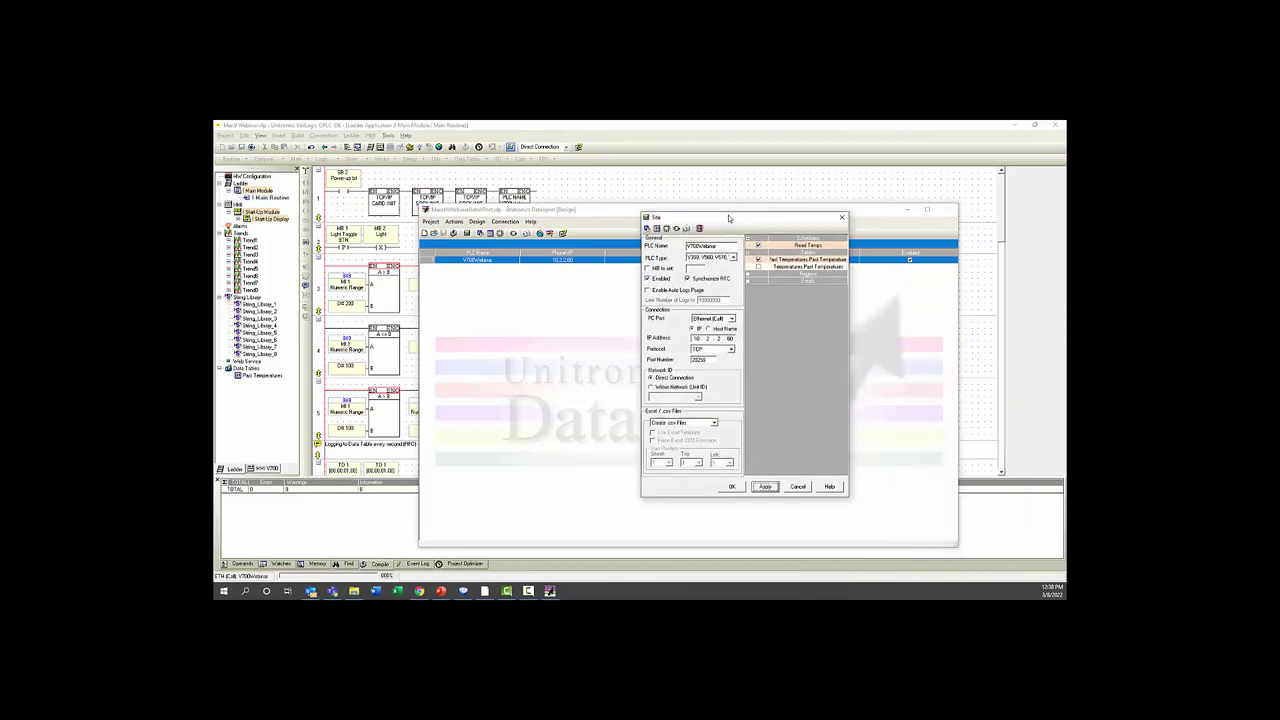
click(713, 360)
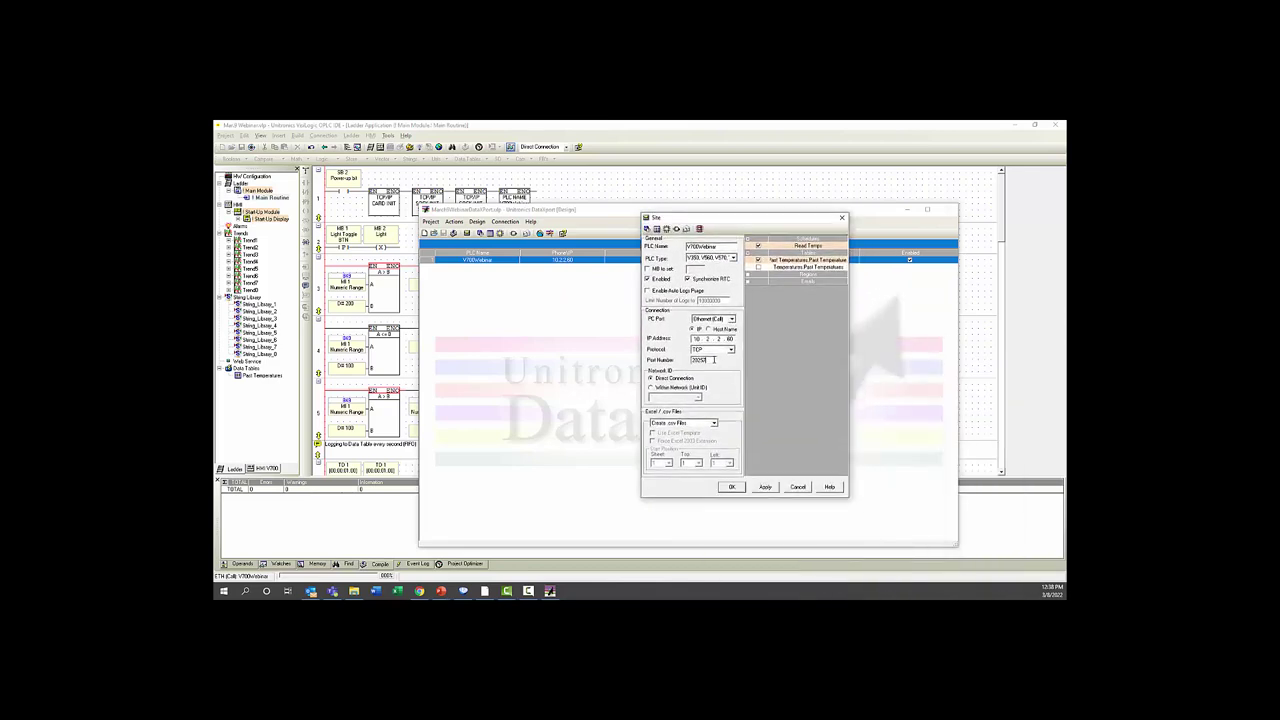
click(765, 487)
click(733, 487)
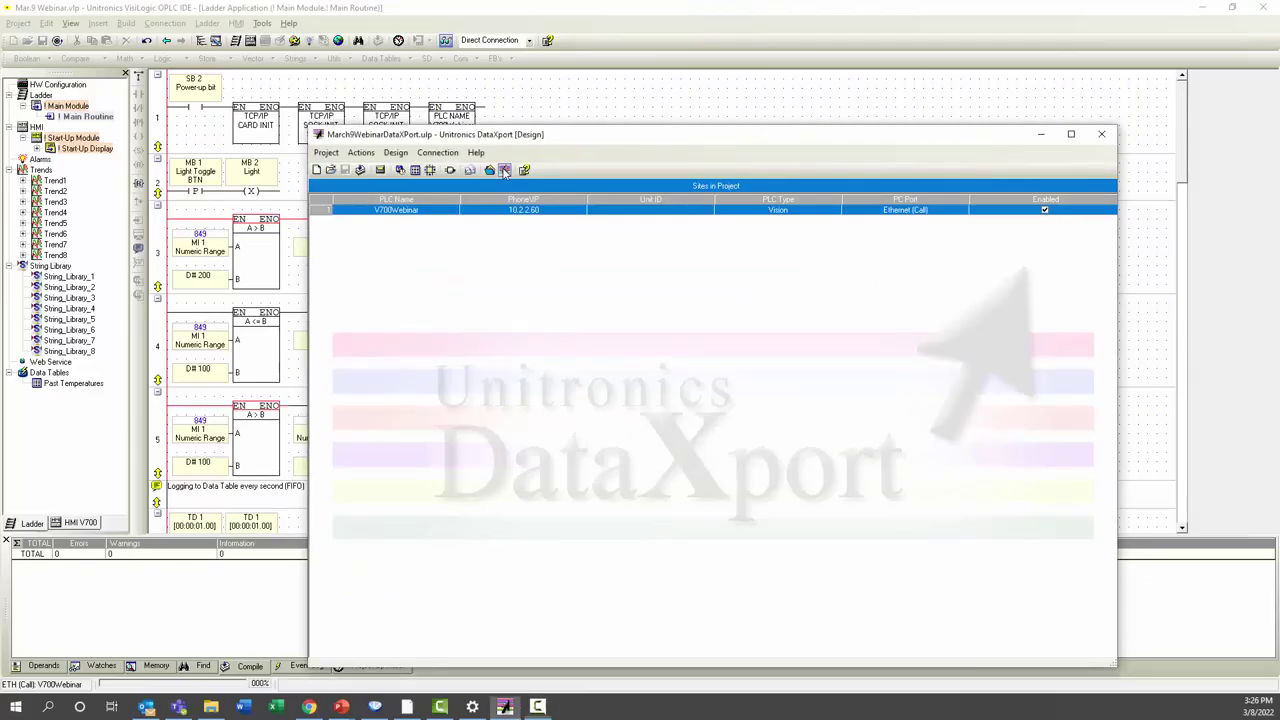
Run the DataXport project and force a call to the V700Webinar PLC
click(505, 172)
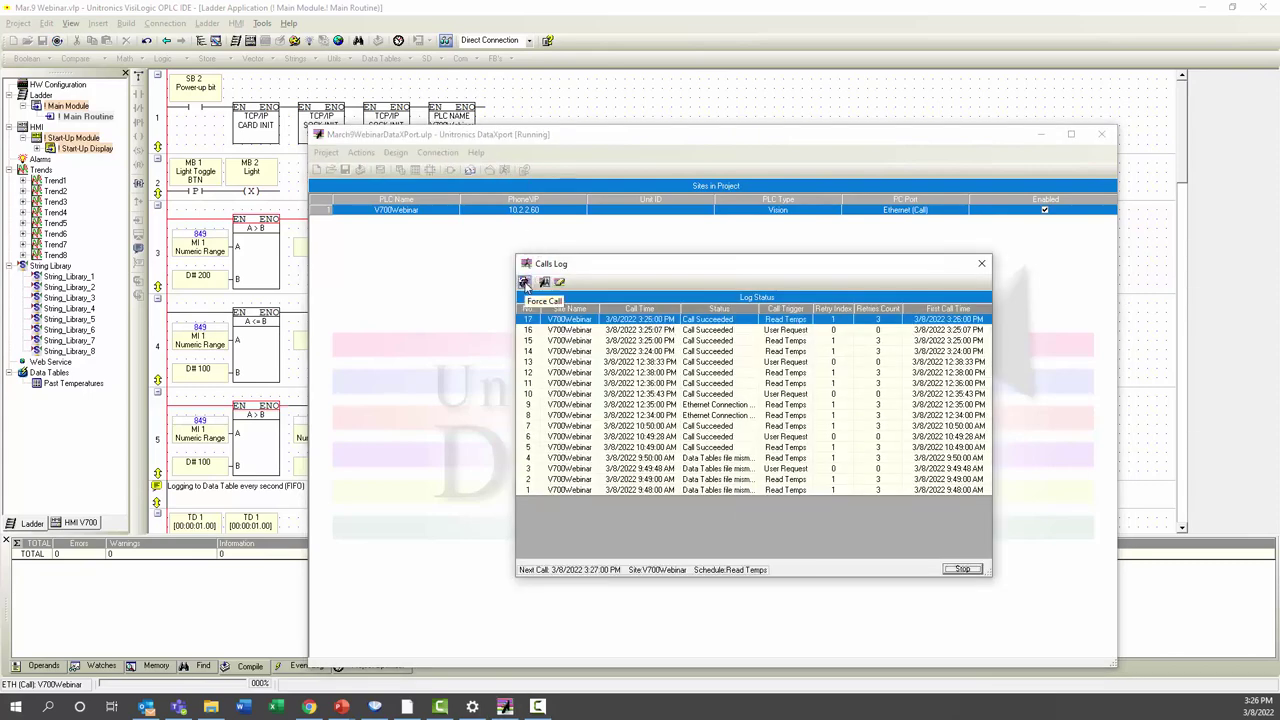
click(524, 283)
click(697, 340)
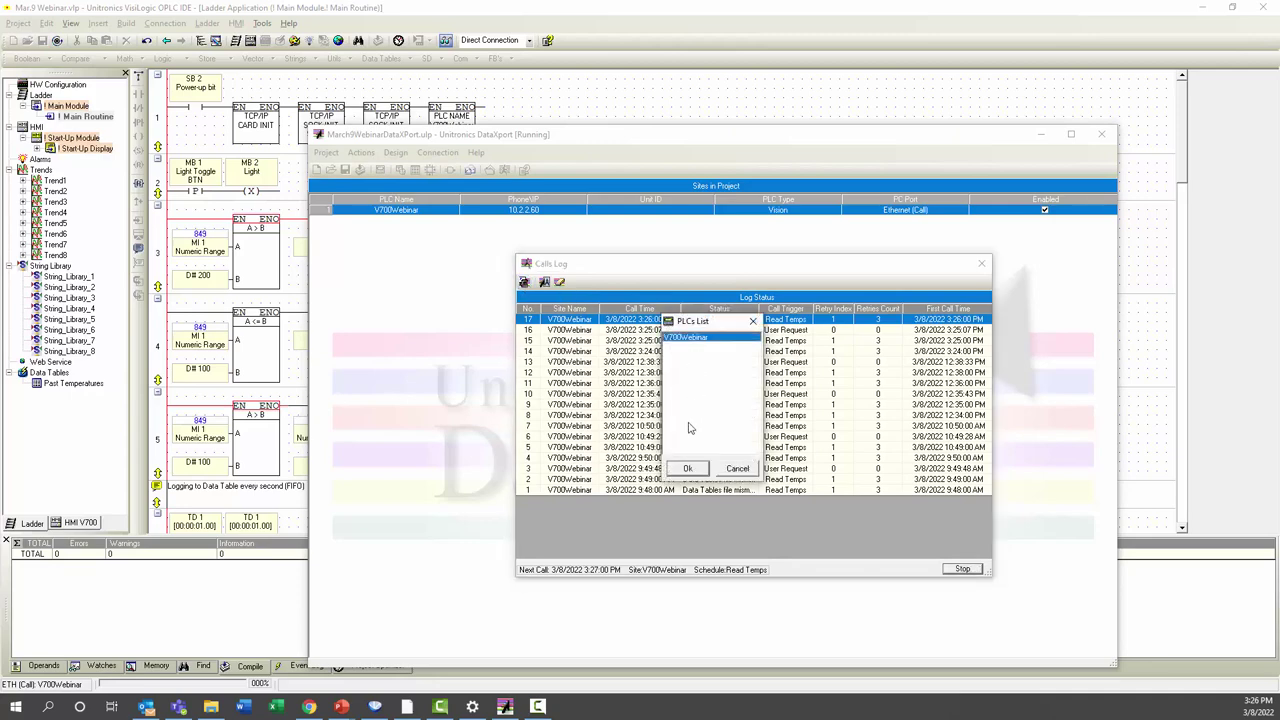
click(689, 468)
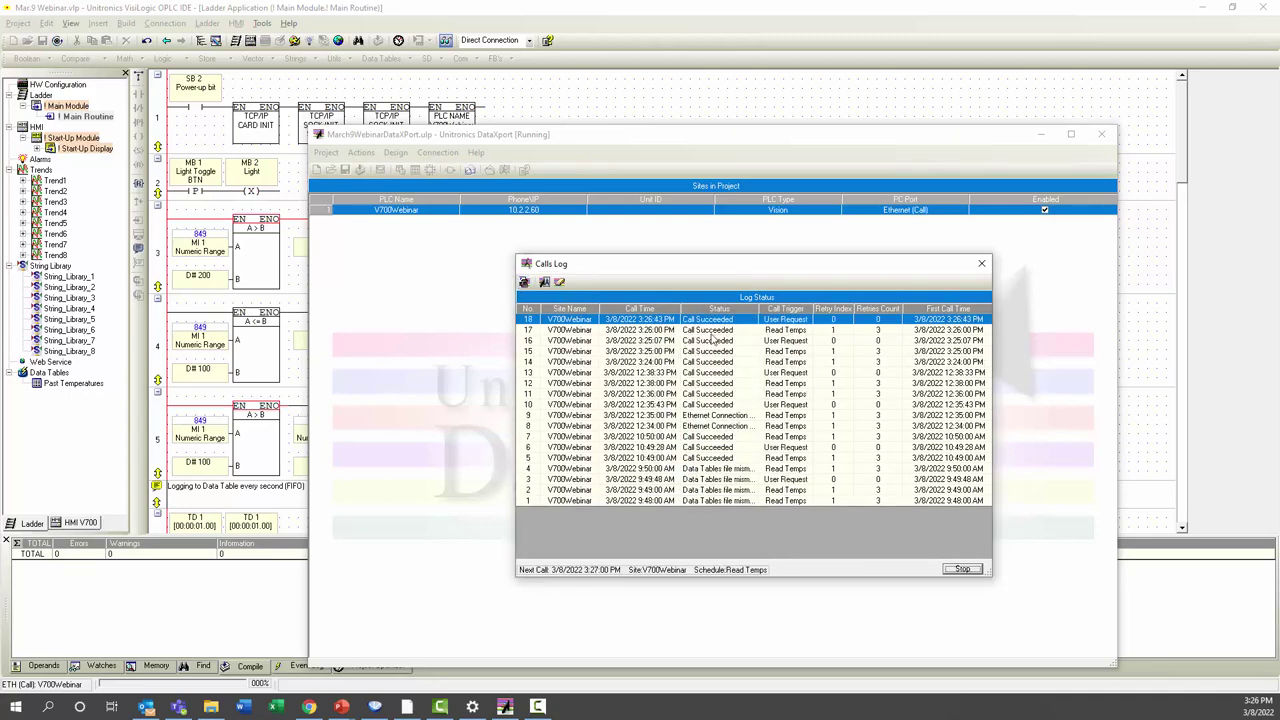